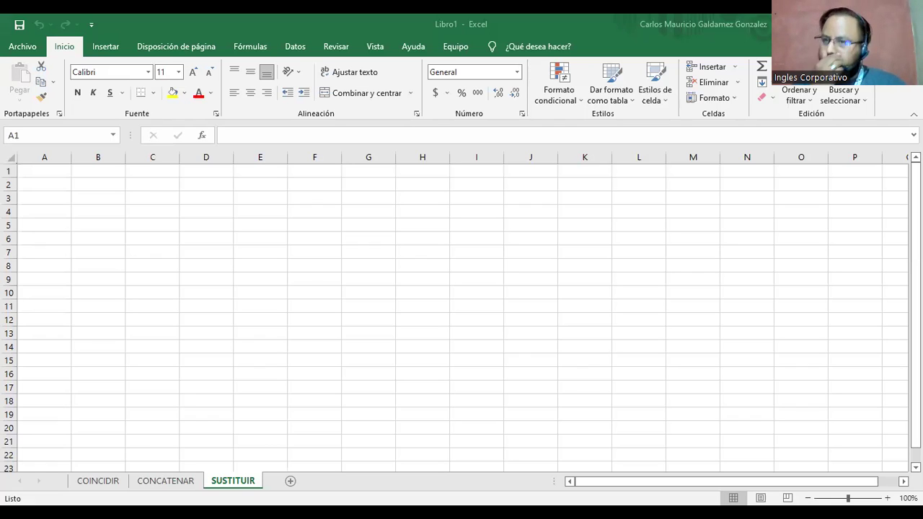
# Enter the first row of numbers 4, 5, 7, 8, 9 in B3:F3.
pyautogui.click(632, 481)
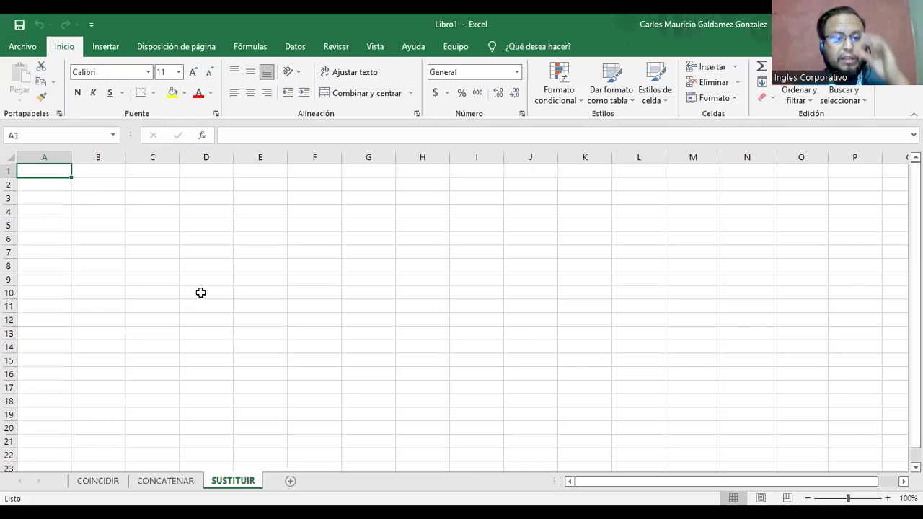
pyautogui.press('Right')
pyautogui.press('Down')
pyautogui.press('Down')
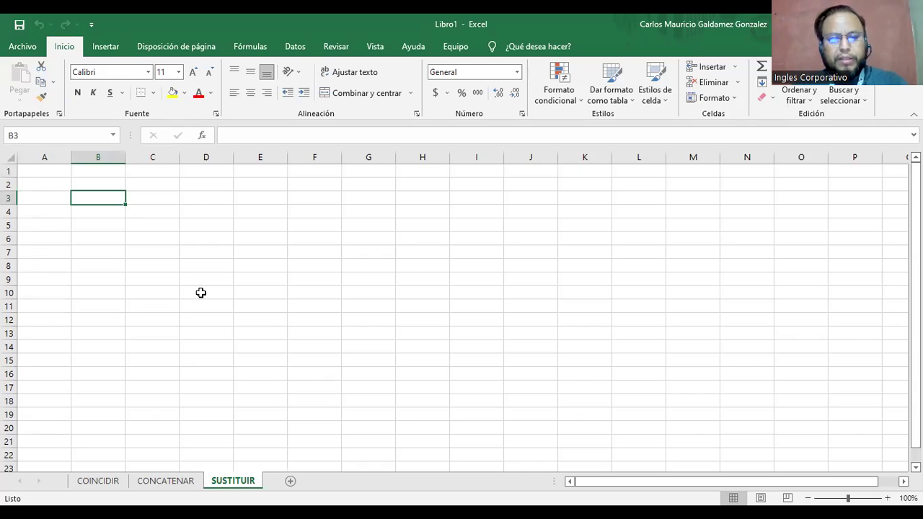
pyautogui.write('4')
pyautogui.press('Tab')
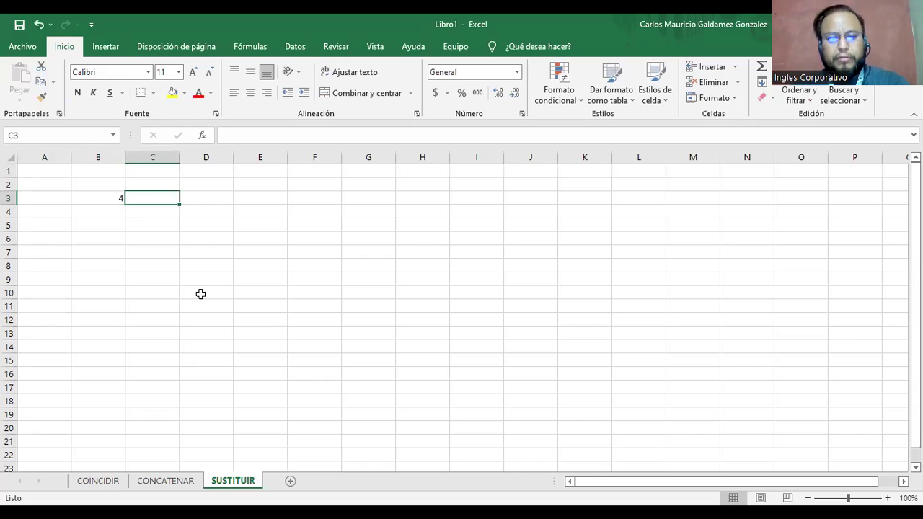
pyautogui.write('5')
pyautogui.press('Tab')
pyautogui.write('7')
pyautogui.press('Tab')
pyautogui.write('8')
pyautogui.press('Tab')
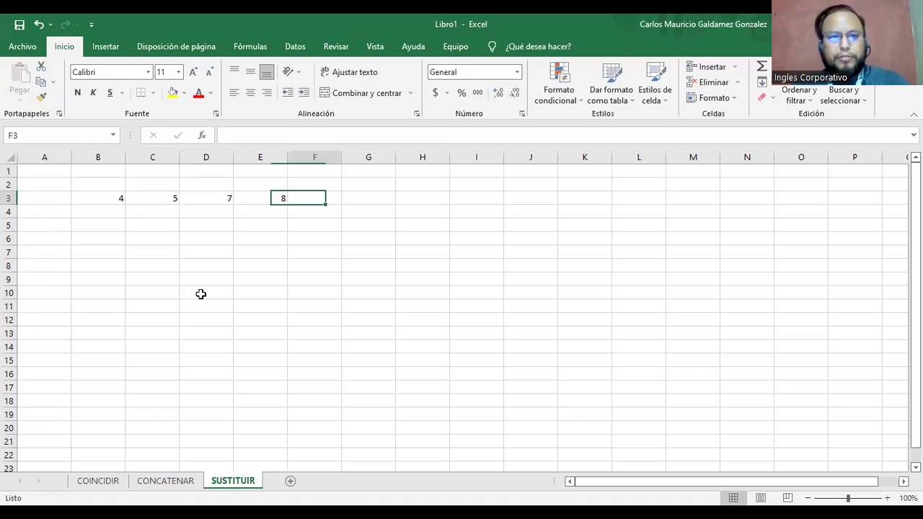
pyautogui.write('9')
pyautogui.press('Down')
# Enter the second row 10, 12, 15, 20, 31 in B4:F4.
pyautogui.press('Left')
pyautogui.press('Left')
pyautogui.press('Left')
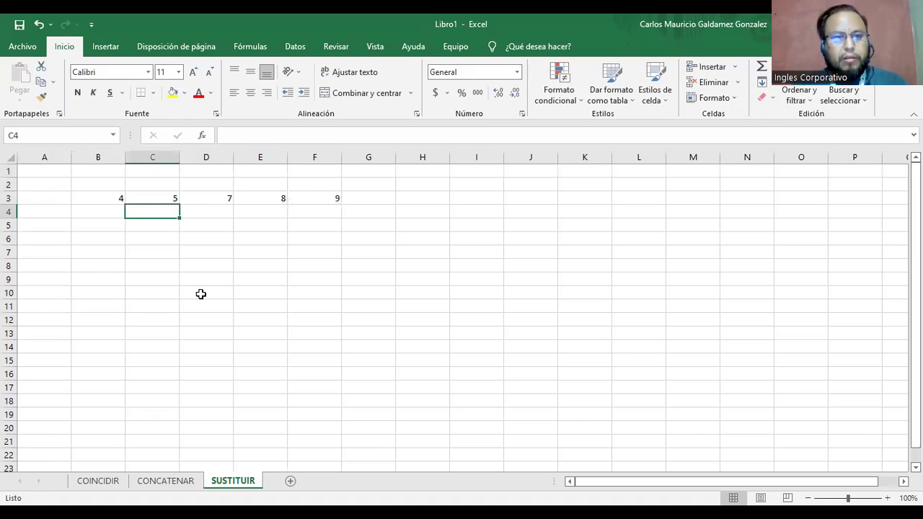
pyautogui.press('Left')
pyautogui.write('10')
pyautogui.press('Tab')
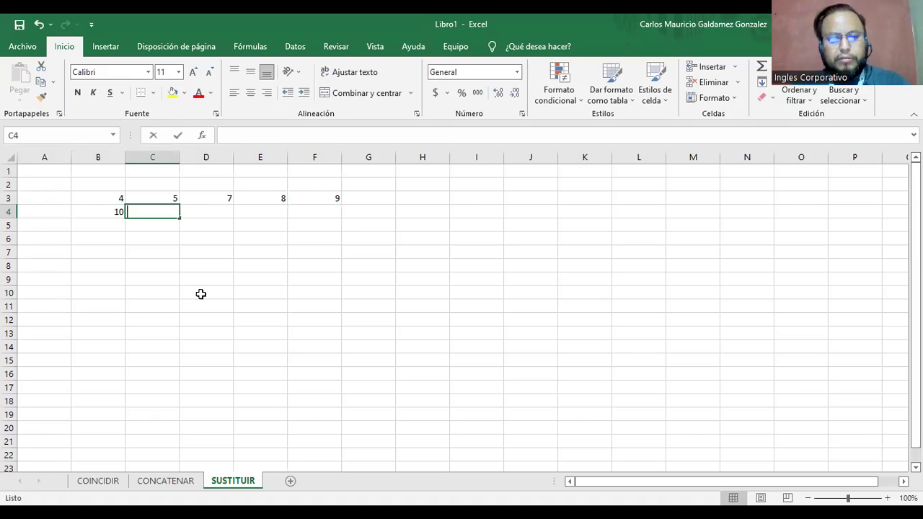
pyautogui.write('12')
pyautogui.press('Tab')
pyautogui.write('15')
pyautogui.press('Tab')
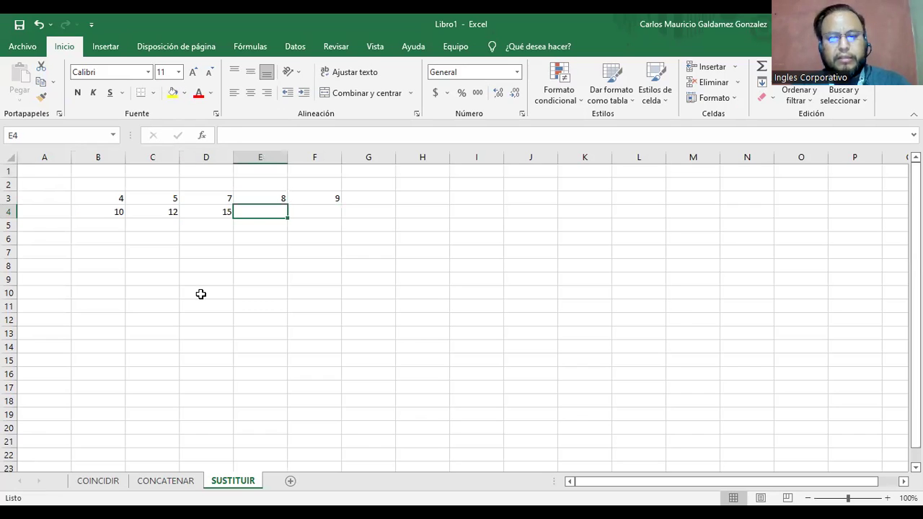
pyautogui.write('20')
pyautogui.press('Tab')
pyautogui.write('31')
pyautogui.press('Return')
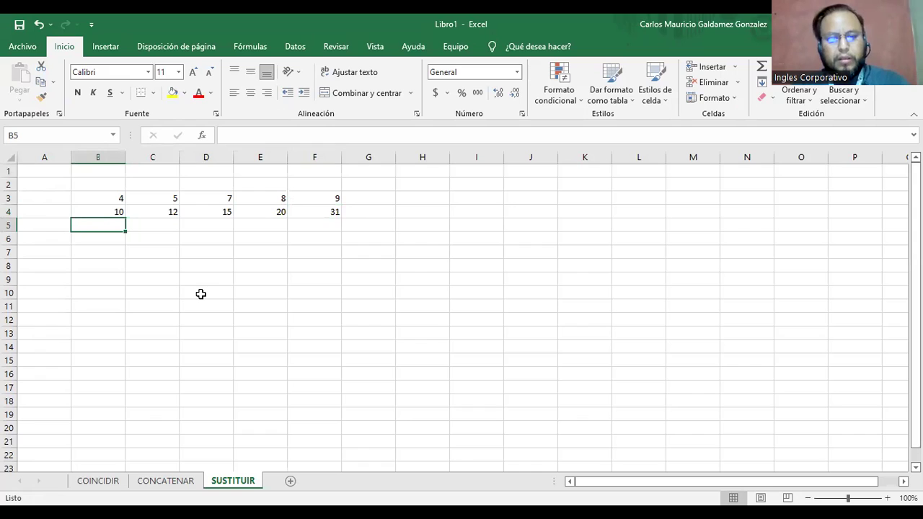
# Enter the third row 39, 43, 47, 50, 60 in B5:F5 and select the B3:F5 table.
pyautogui.write('4')
pyautogui.press('BackSpace')
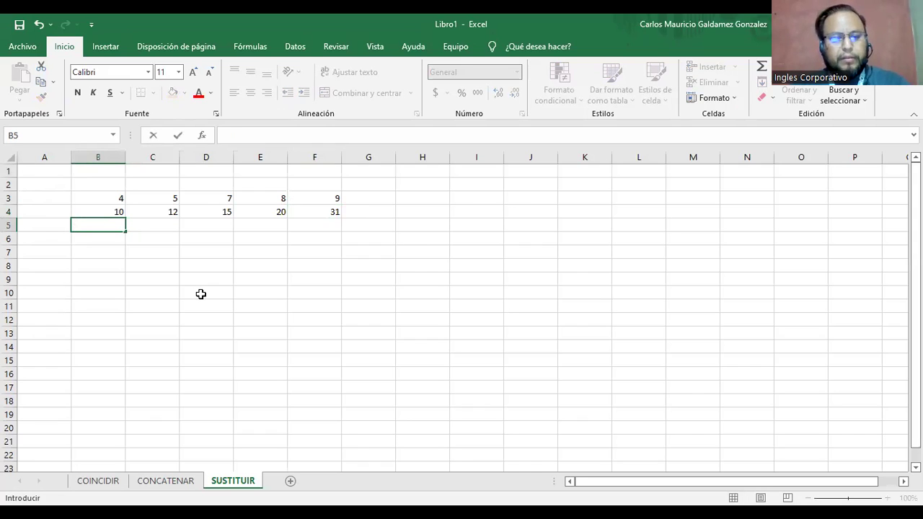
pyautogui.write('39')
pyautogui.press('Tab')
pyautogui.write('3')
pyautogui.press('BackSpace')
pyautogui.write('43')
pyautogui.press('Tab')
pyautogui.write('47')
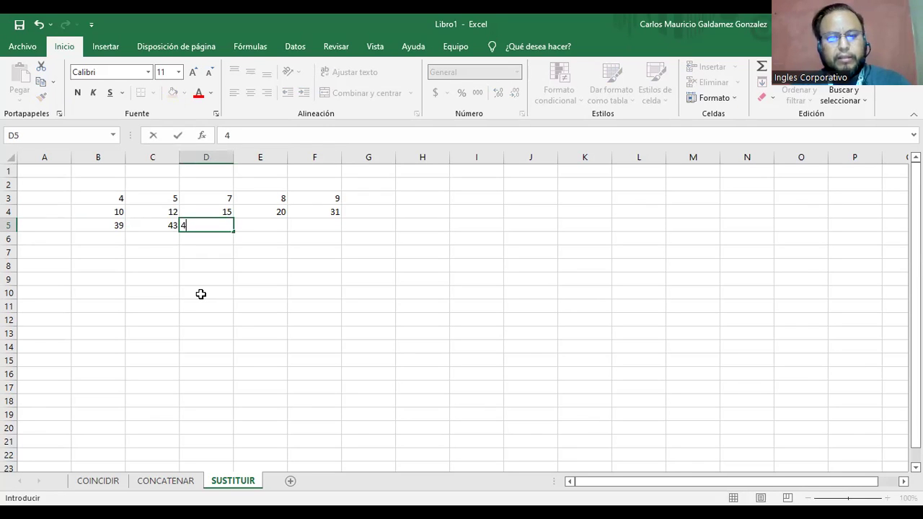
pyautogui.press('Tab')
pyautogui.write('50')
pyautogui.press('Tab')
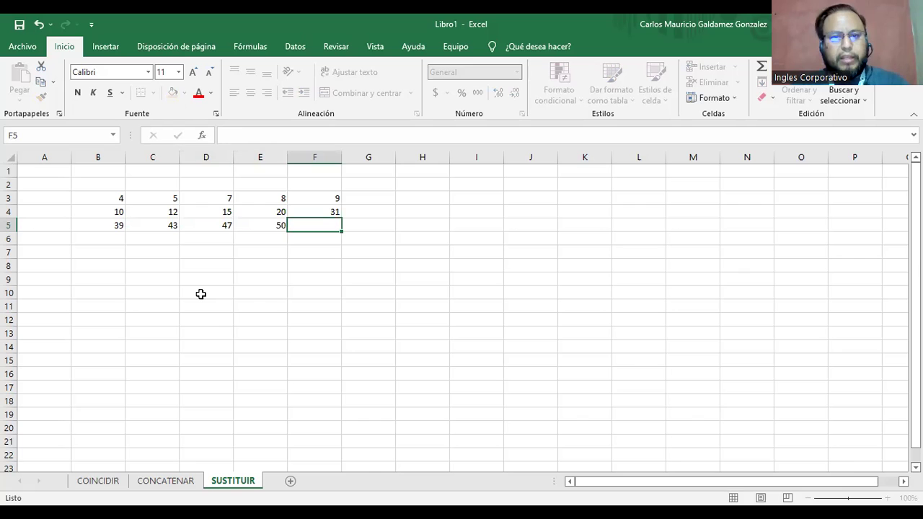
pyautogui.write('60')
pyautogui.press('Return')
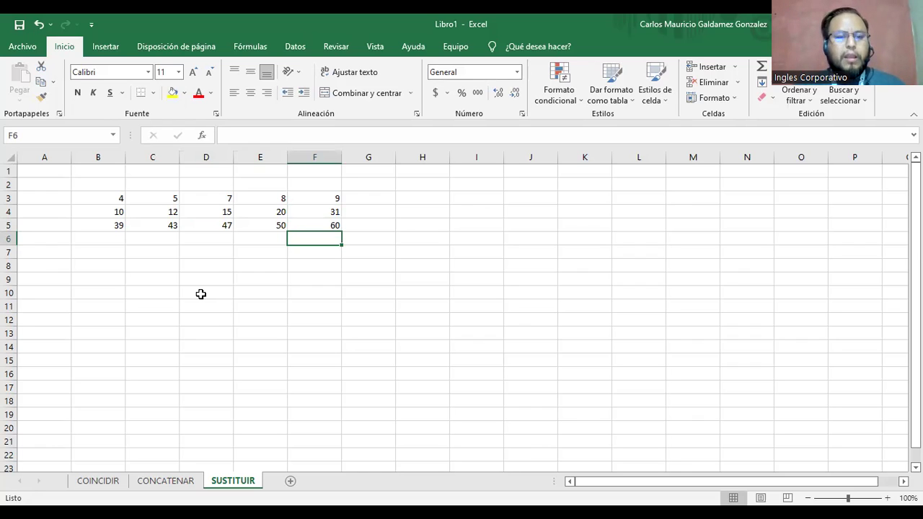
pyautogui.moveTo(106, 200); pyautogui.dragTo(319, 226)
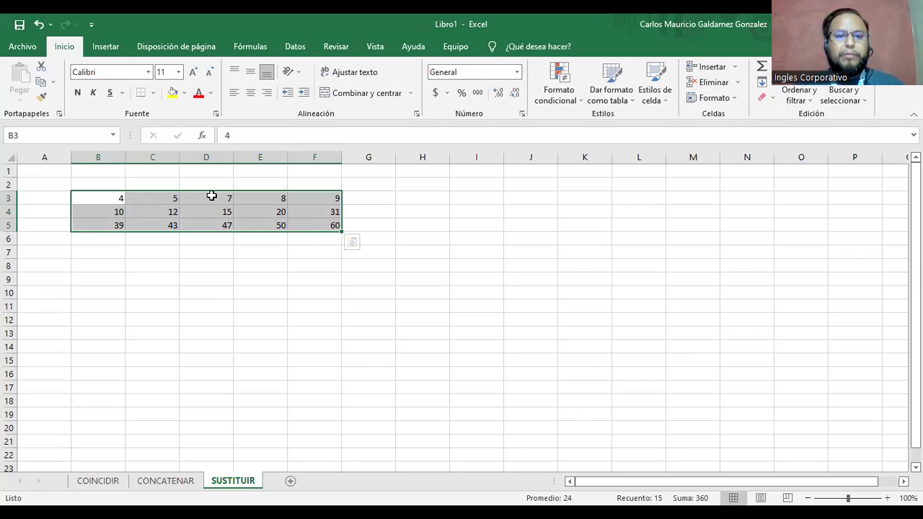
# Make the header cells B2:F2 bold.
pyautogui.click(107, 184)
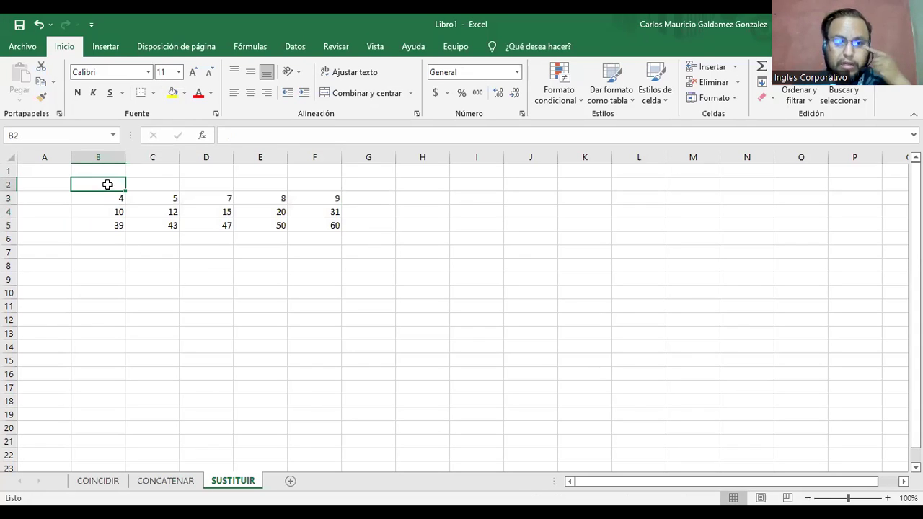
pyautogui.write('!')
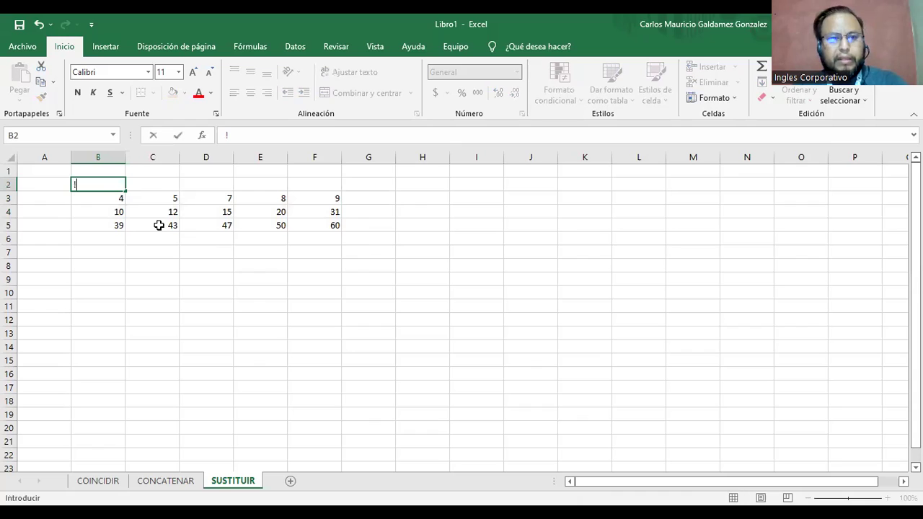
pyautogui.press('BackSpace')
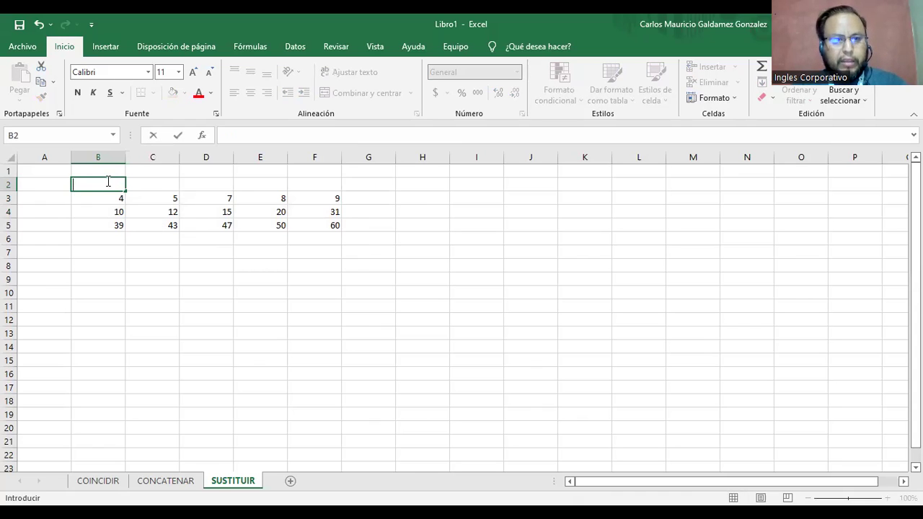
pyautogui.click(154, 225)
pyautogui.moveTo(116, 184); pyautogui.dragTo(310, 185)
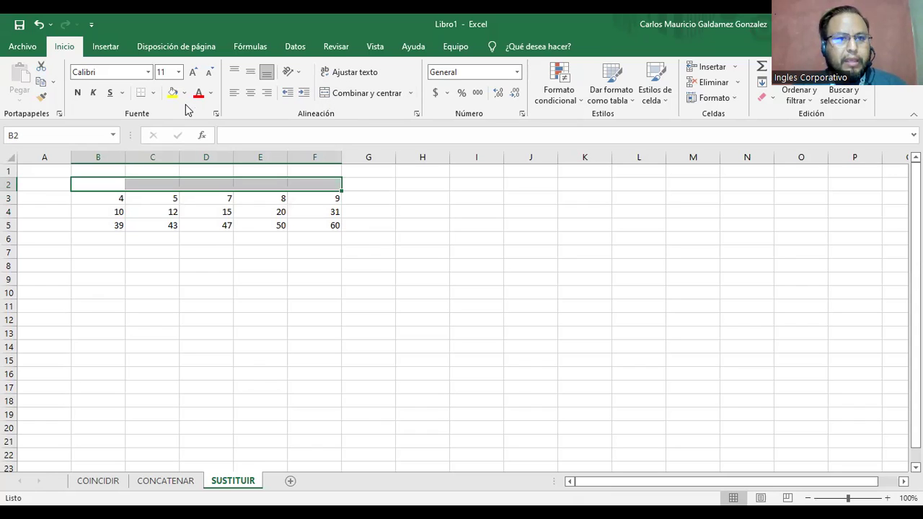
pyautogui.click(77, 92)
# Enter the numbers 1 to 5 in B2:F2 and centre them.
pyautogui.click(107, 184)
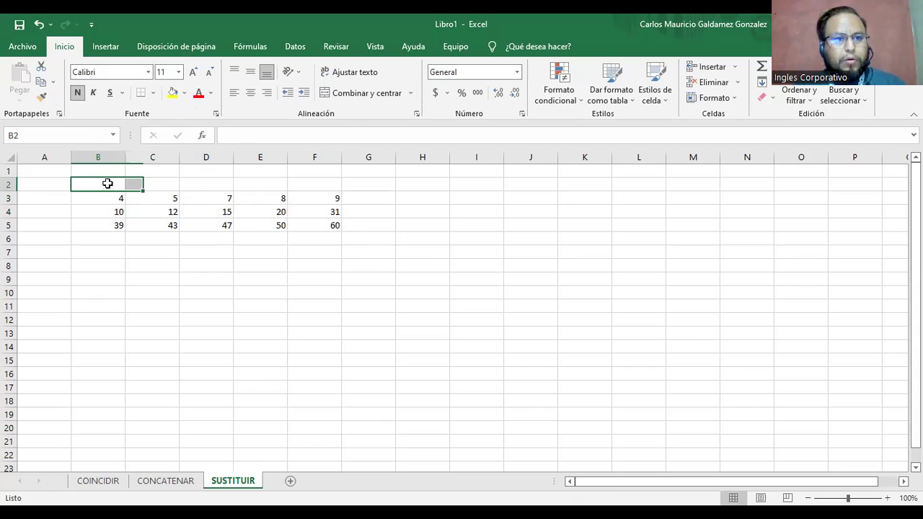
pyautogui.write('1')
pyautogui.press('Tab')
pyautogui.write('2')
pyautogui.press('Tab')
pyautogui.write('3')
pyautogui.press('Tab')
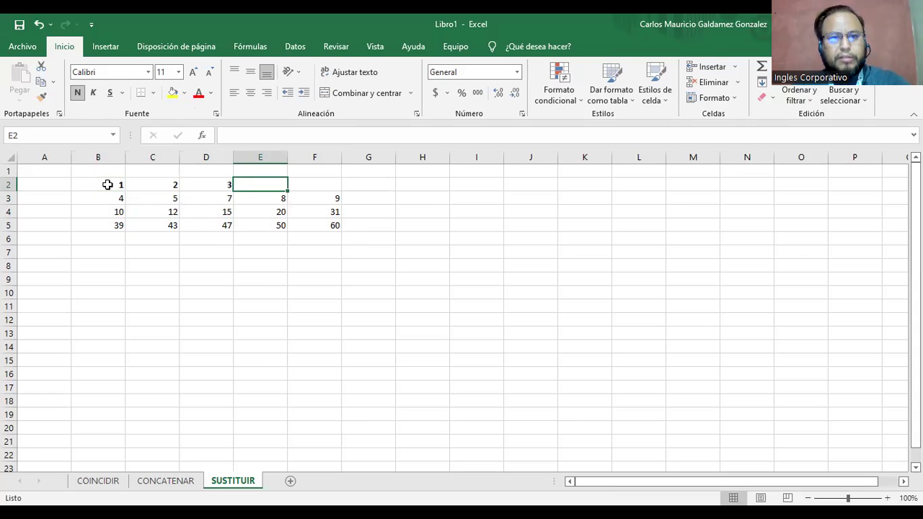
pyautogui.write('4')
pyautogui.press('Tab')
pyautogui.write('5')
pyautogui.press('Tab')
pyautogui.moveTo(108, 184); pyautogui.dragTo(321, 184)
pyautogui.hotkey('ctrl', 't')
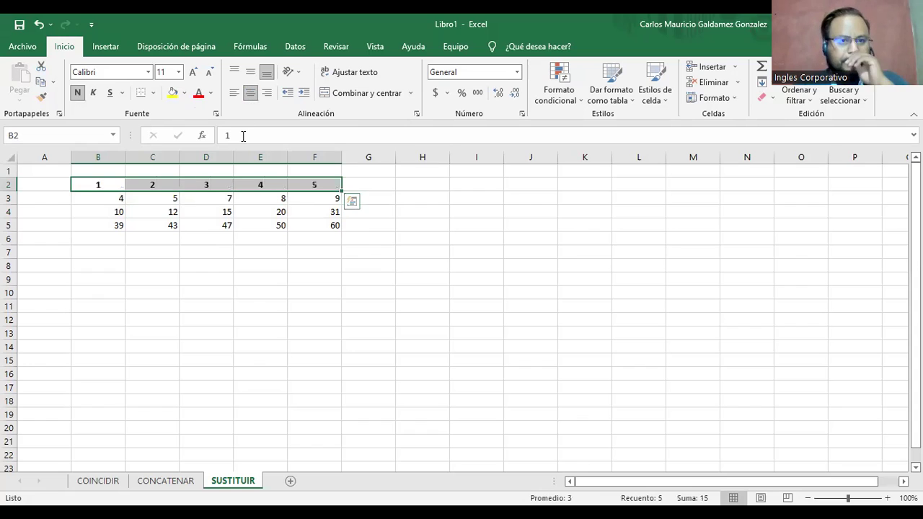
# Check the values in the table cells from F3 through F5.
pyautogui.click(312, 197)
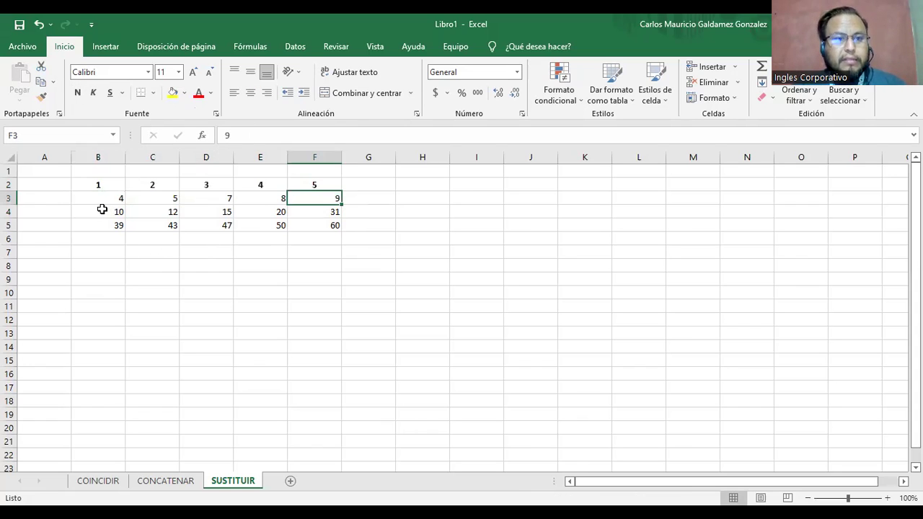
pyautogui.click(103, 210)
pyautogui.click(145, 215)
pyautogui.click(209, 215)
pyautogui.click(262, 213)
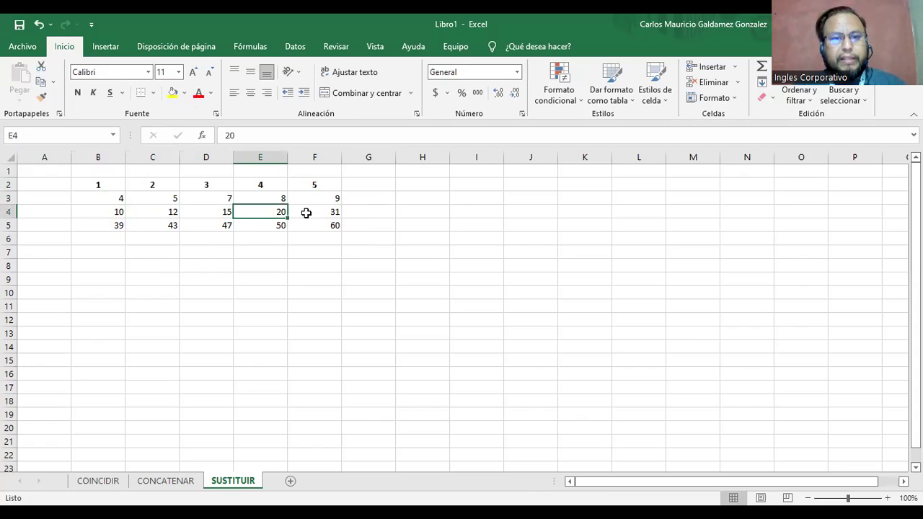
pyautogui.click(325, 213)
pyautogui.click(113, 228)
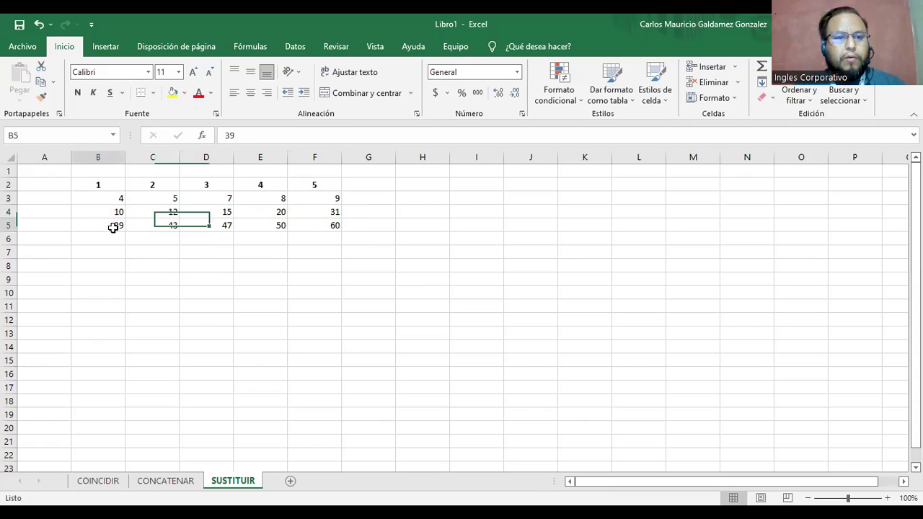
pyautogui.click(176, 228)
pyautogui.click(271, 228)
pyautogui.click(326, 229)
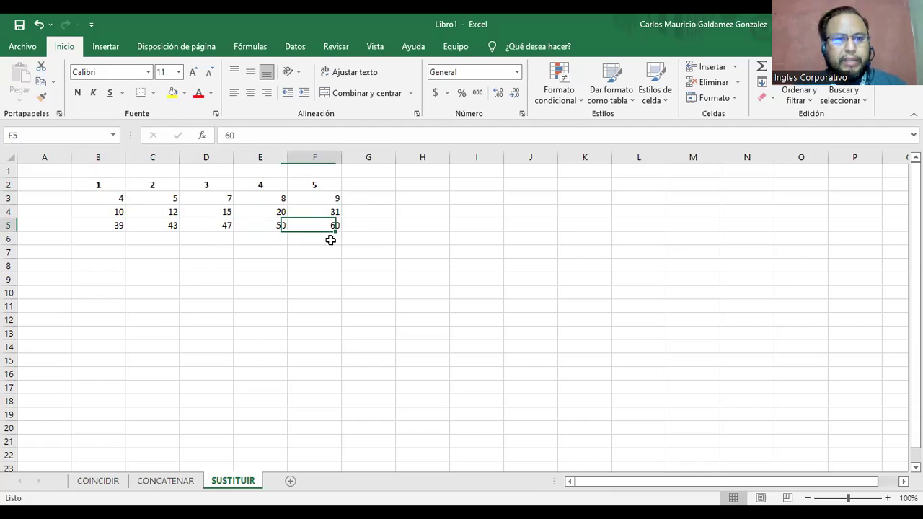
# Narrow columns B to F to fit their numbers.
pyautogui.moveTo(125, 158); pyautogui.dragTo(97, 165)
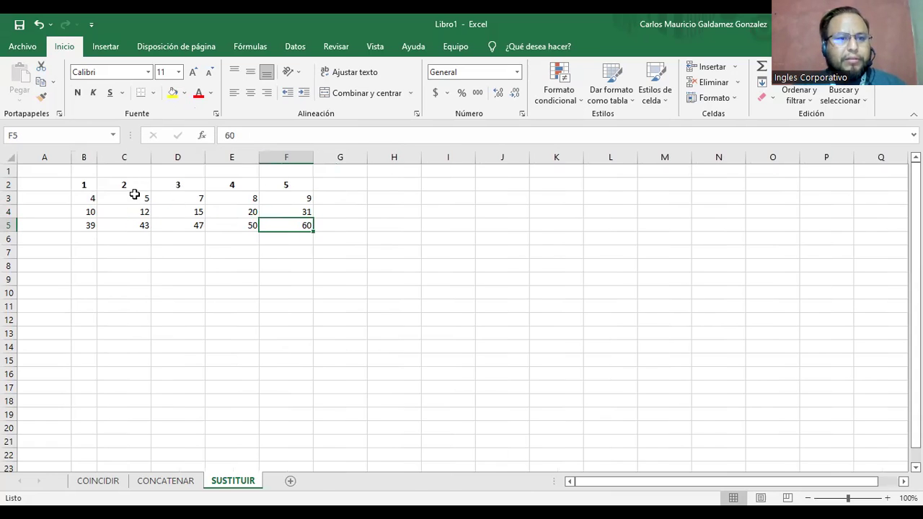
pyautogui.doubleClick(151, 157)
pyautogui.doubleClick(165, 157)
pyautogui.doubleClick(180, 157)
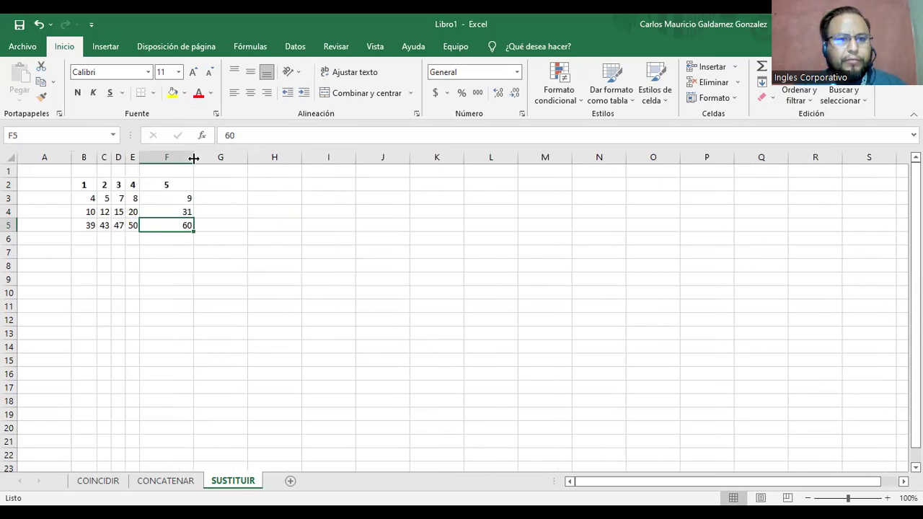
pyautogui.doubleClick(194, 158)
# Move the 10–31 and 39–60 rows onto the end of row 3.
pyautogui.moveTo(86, 209); pyautogui.dragTo(143, 214)
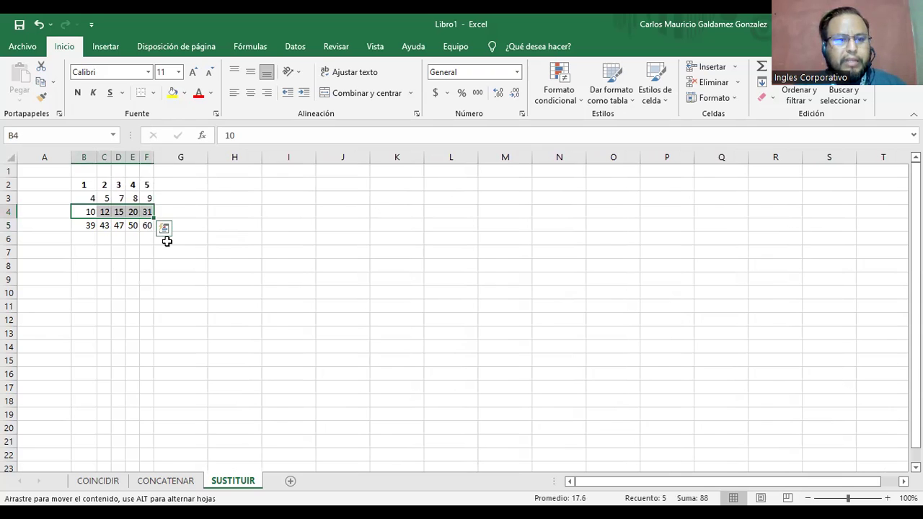
pyautogui.moveTo(150, 239); pyautogui.dragTo(208, 154)
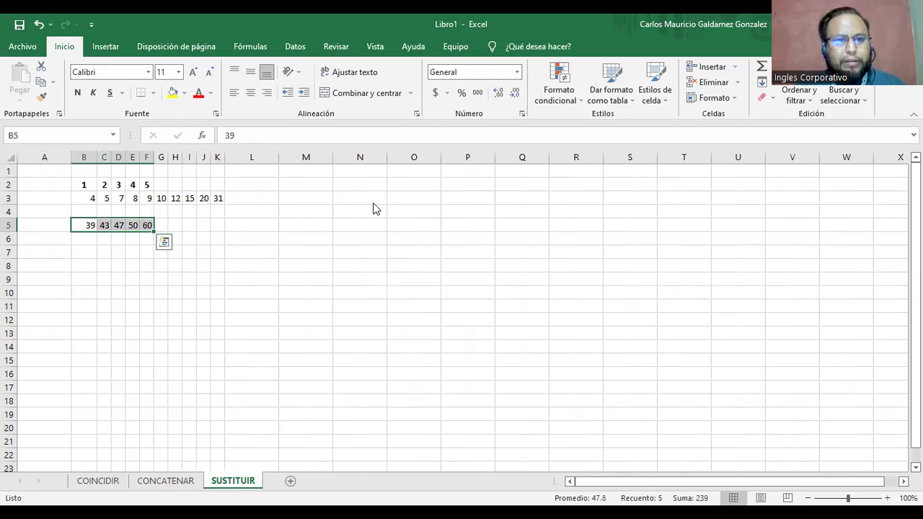
pyautogui.moveTo(374, 209); pyautogui.dragTo(451, 201)
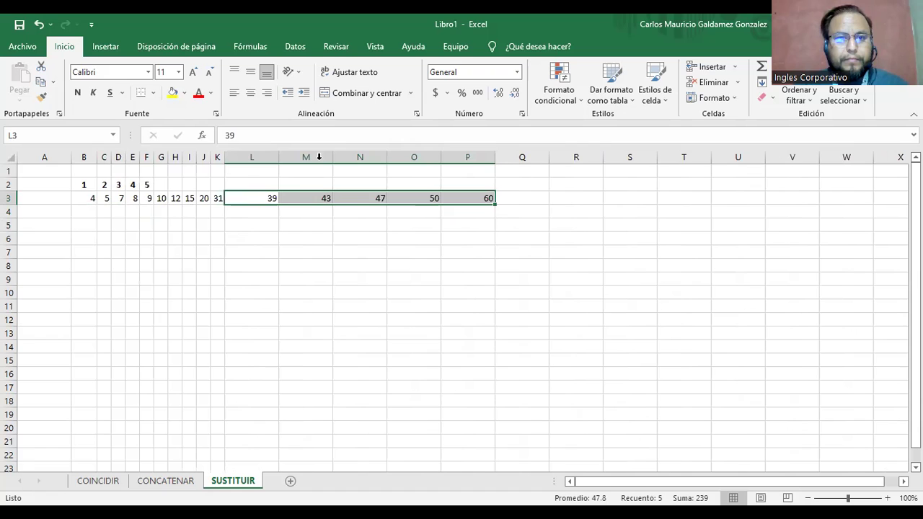
# Extend the row 2 numbering to 15 and adjust column B's width.
pyautogui.moveTo(85, 189); pyautogui.dragTo(154, 194)
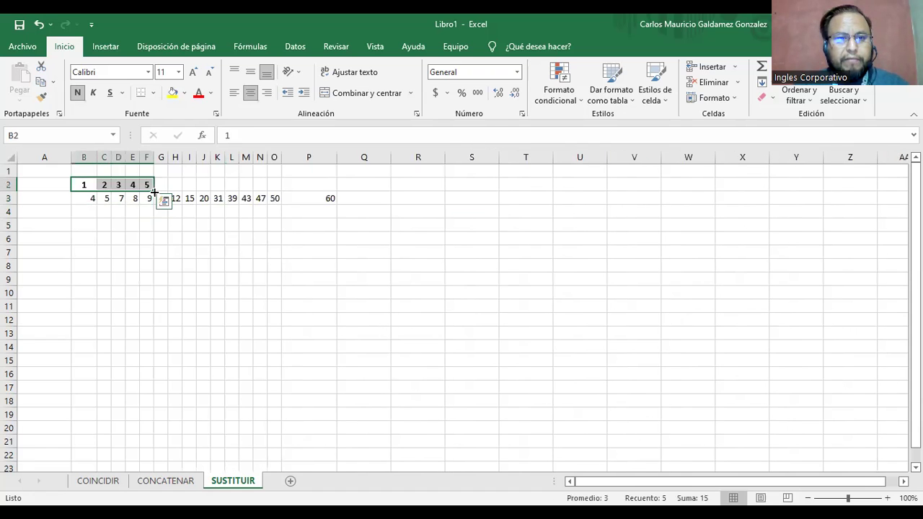
pyautogui.moveTo(318, 185); pyautogui.dragTo(336, 155)
pyautogui.moveTo(92, 161); pyautogui.dragTo(79, 189)
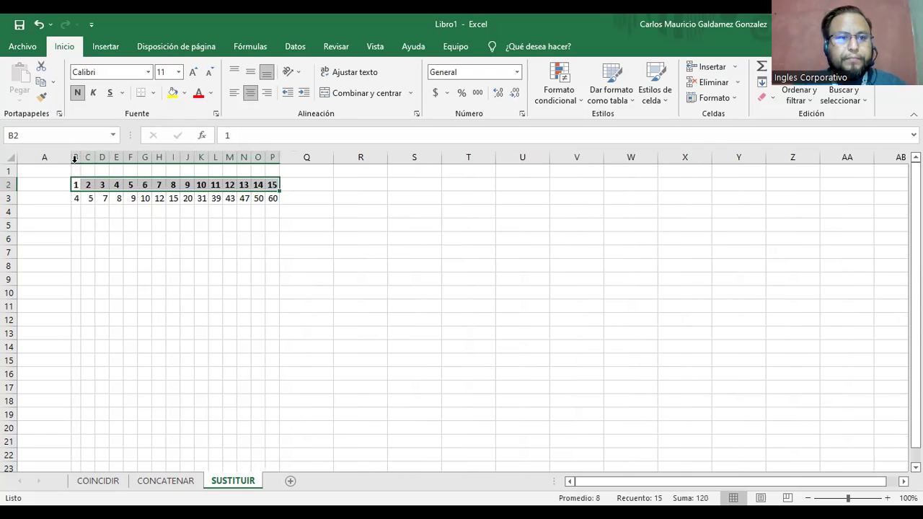
pyautogui.click(76, 157)
pyautogui.moveTo(80, 160); pyautogui.dragTo(89, 160)
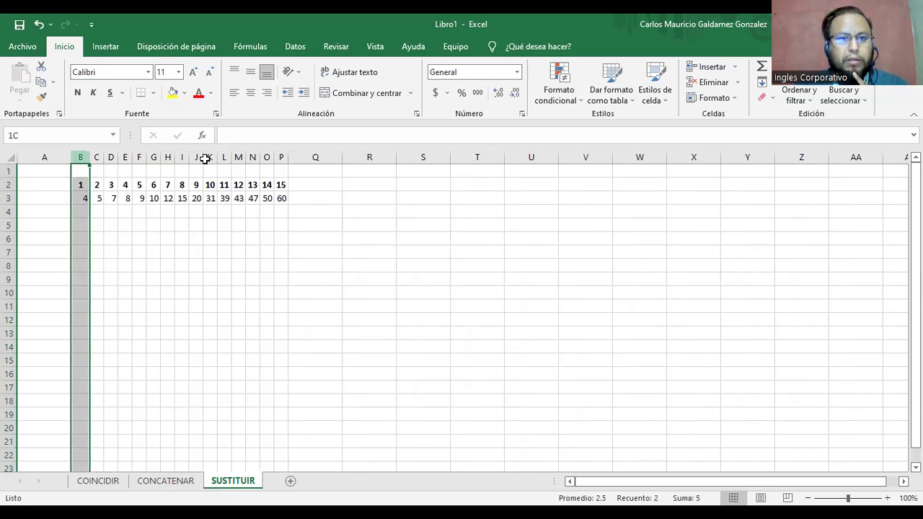
# Set the column width of columns B through P to 4.
pyautogui.moveTo(279, 158); pyautogui.dragTo(280, 158)
pyautogui.rightClick(280, 158)
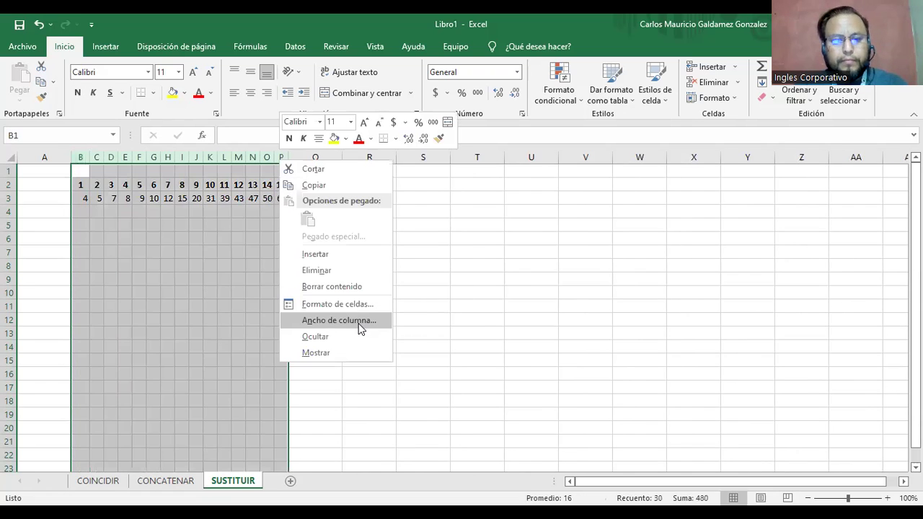
pyautogui.click(359, 326)
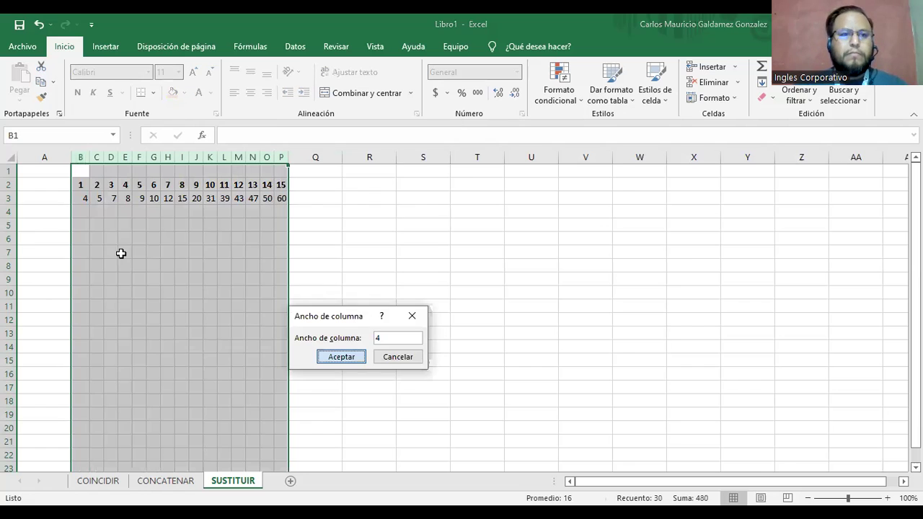
pyautogui.press('Return')
pyautogui.click(121, 253)
# Select the number rows 2 and 3, then the label cells C8:F8.
pyautogui.moveTo(82, 185); pyautogui.dragTo(387, 183)
pyautogui.moveTo(79, 198); pyautogui.dragTo(397, 198)
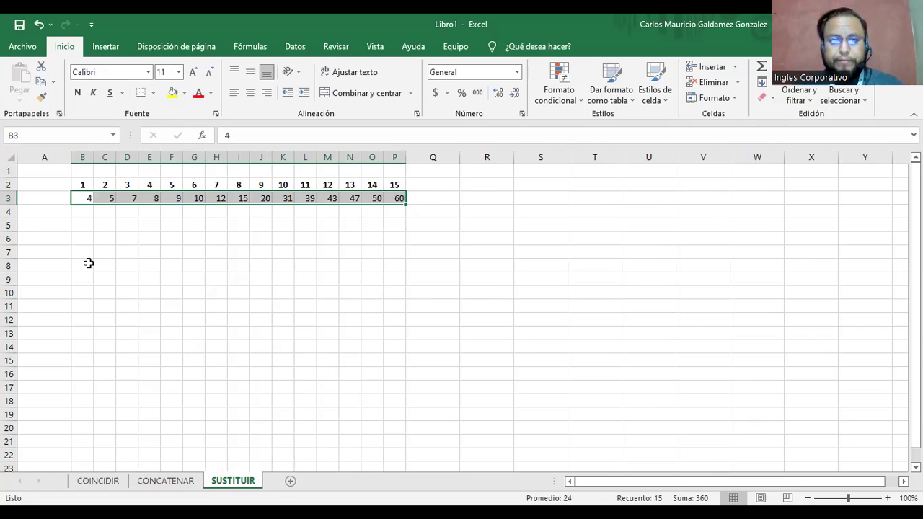
pyautogui.moveTo(109, 264); pyautogui.dragTo(183, 265)
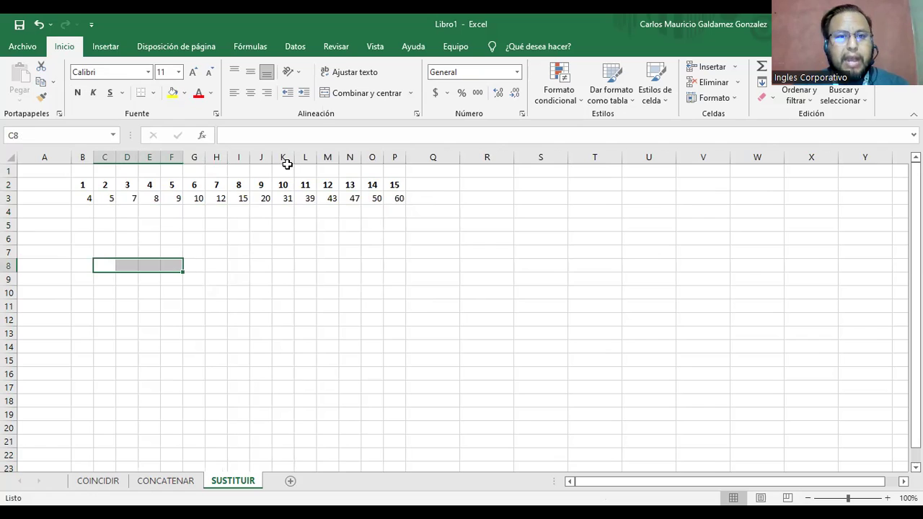
# Merge C8:F8 with the label 'vALOR Buscado' and merge G8:I8 beside it.
pyautogui.click(343, 95)
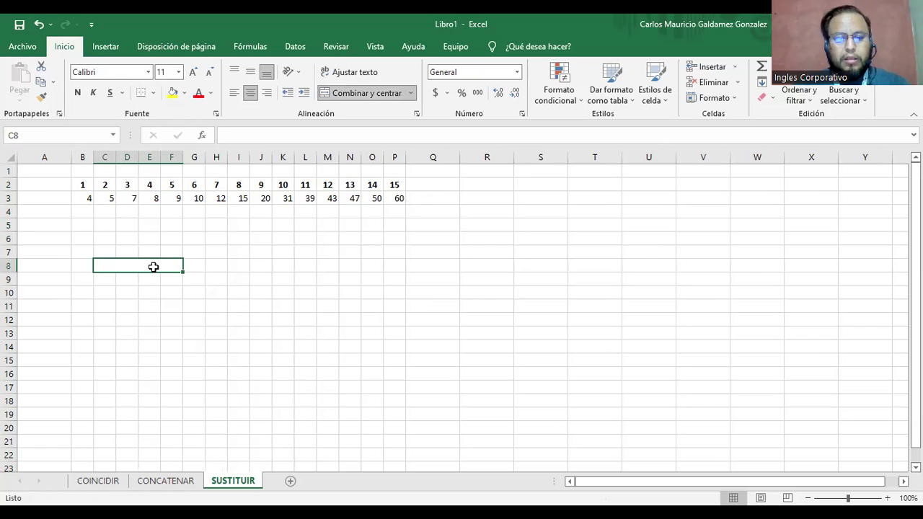
pyautogui.write('vAL')
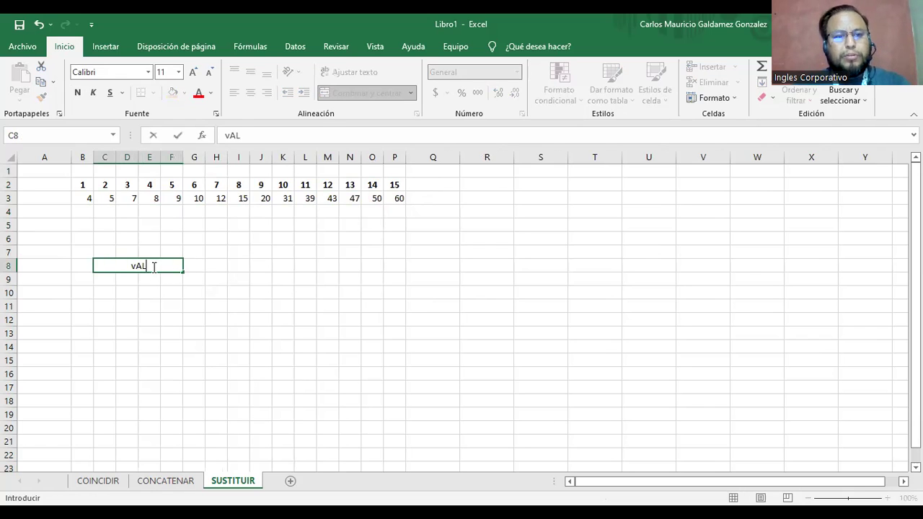
pyautogui.write('OR Buscado')
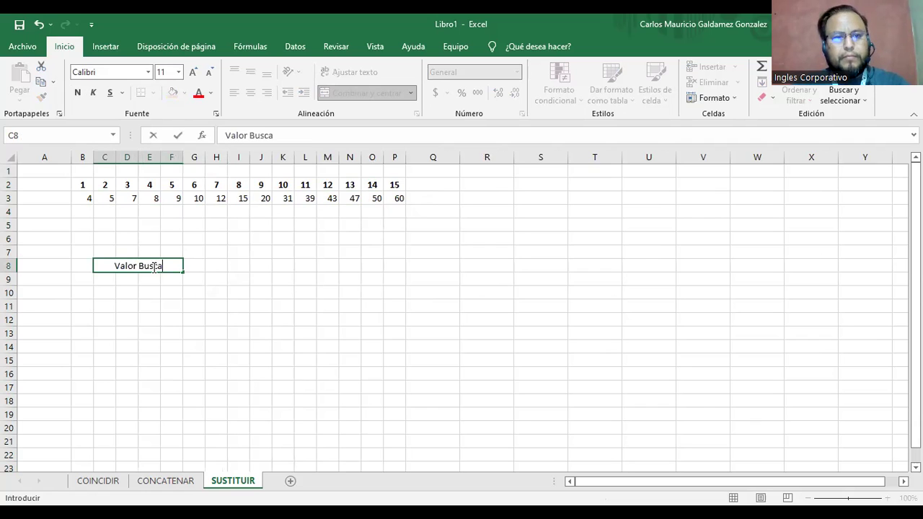
pyautogui.press('Tab')
pyautogui.moveTo(214, 266); pyautogui.dragTo(238, 266)
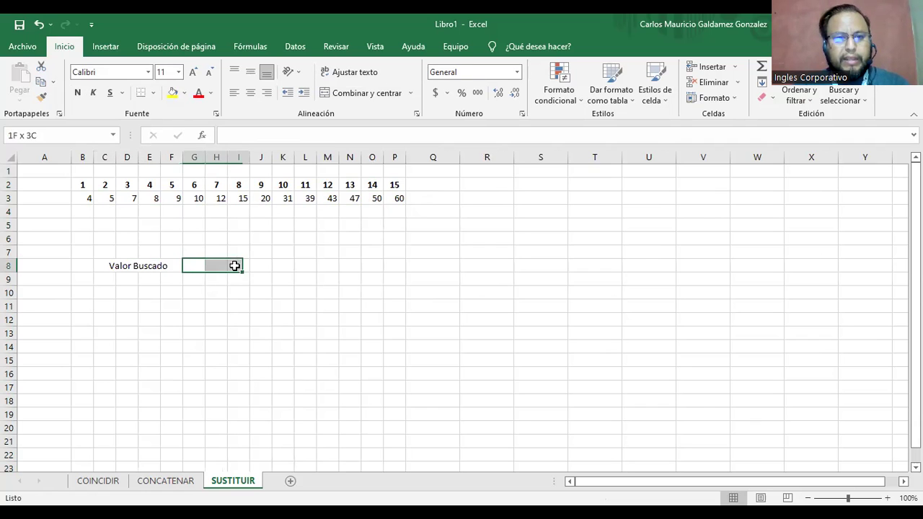
pyautogui.click(328, 94)
# Merge C9:F9 with the label 'UBICACIÓN' and merge G9:I9 beside it.
pyautogui.moveTo(104, 279); pyautogui.dragTo(166, 278)
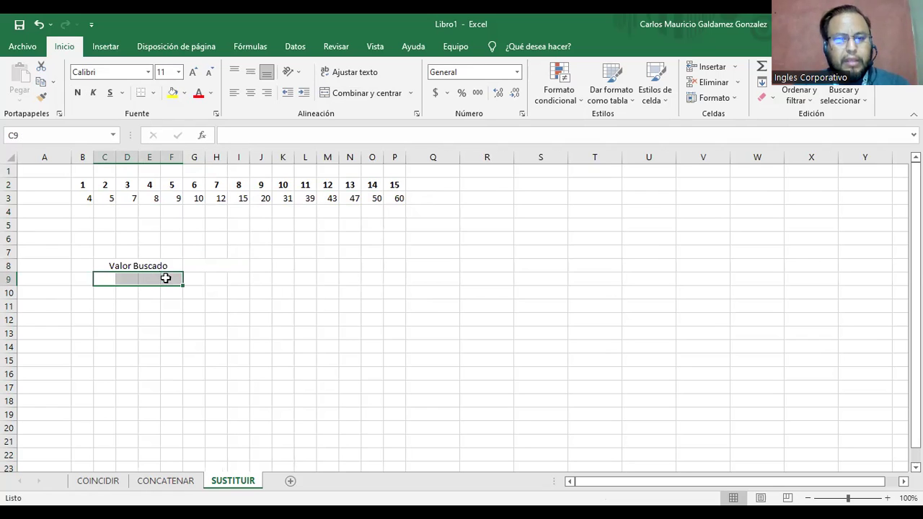
pyautogui.click(357, 95)
pyautogui.press('F2')
pyautogui.write('UBICACIÓN')
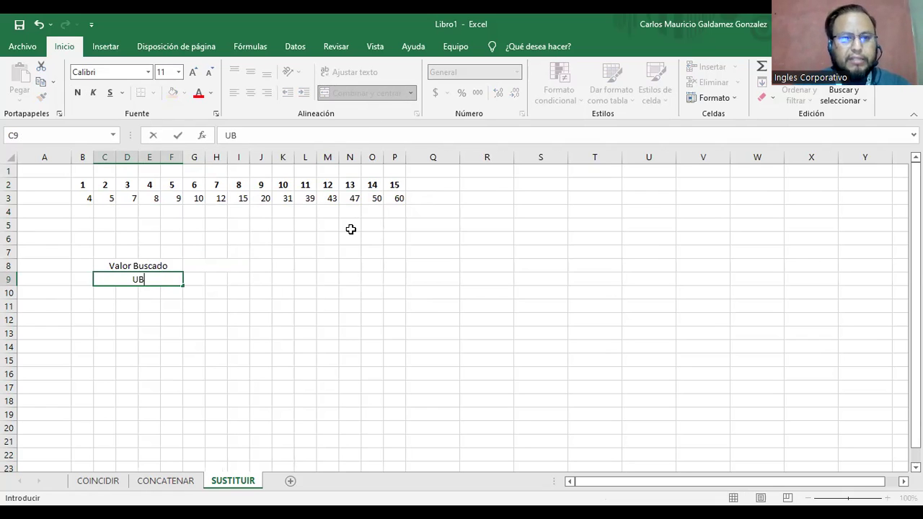
pyautogui.press('Tab')
pyautogui.moveTo(233, 282); pyautogui.dragTo(194, 280)
pyautogui.click(351, 93)
# Make G9 bold at 14 point and copy that formatting to G8.
pyautogui.click(77, 92)
pyautogui.click(192, 74)
pyautogui.click(192, 74)
pyautogui.click(41, 97)
pyautogui.click(202, 267)
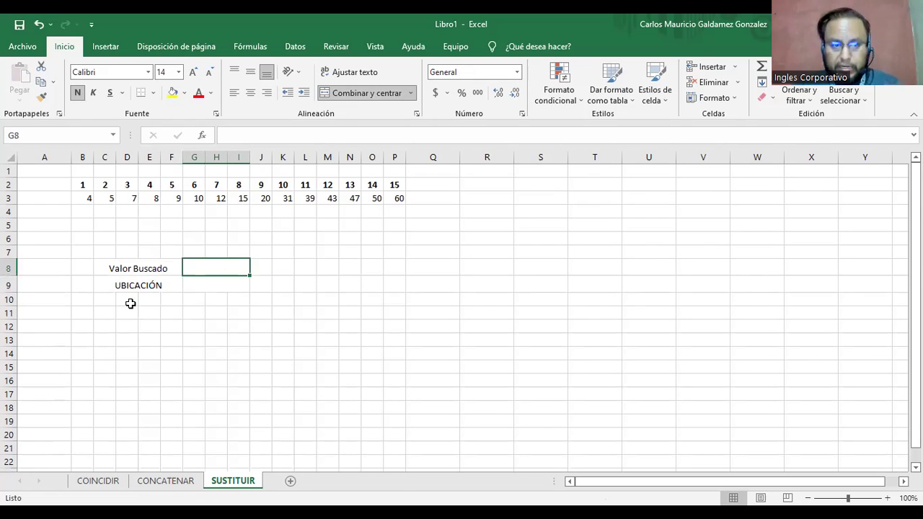
# Apply all borders to the label cells and their input cells.
pyautogui.moveTo(134, 268); pyautogui.dragTo(137, 286)
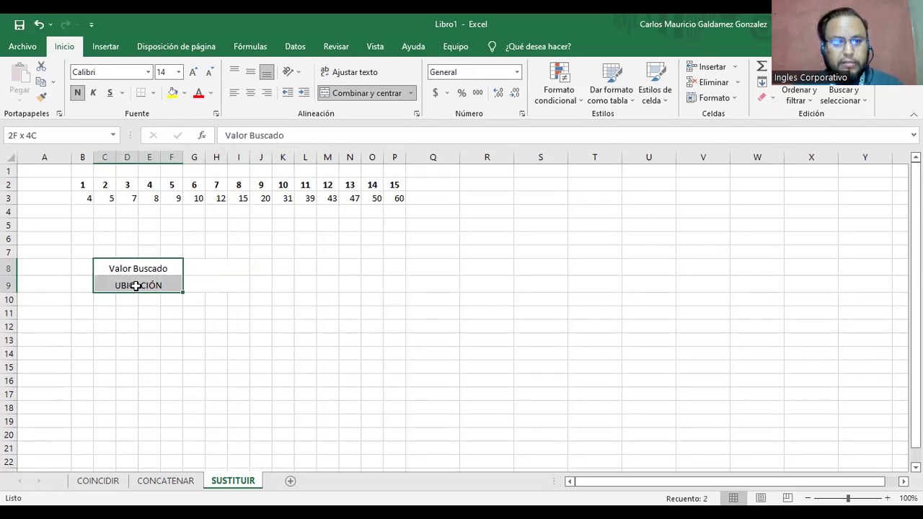
pyautogui.click(153, 92)
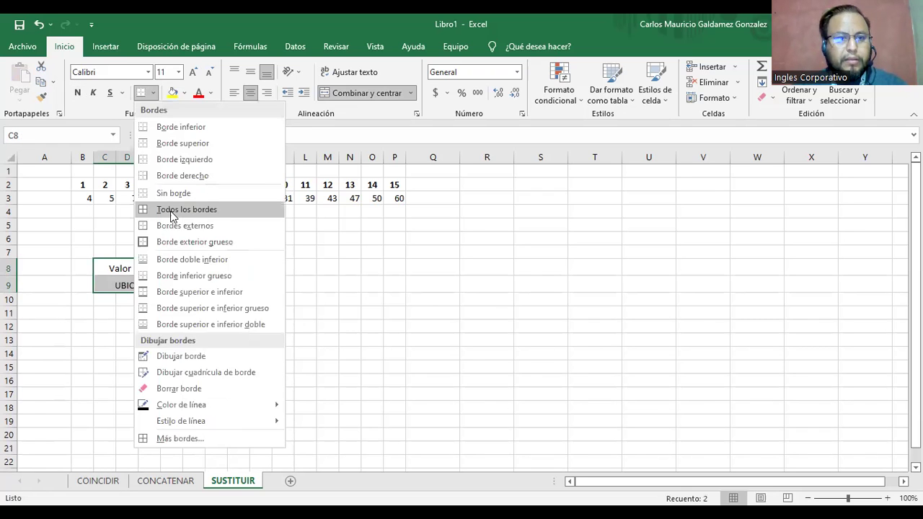
pyautogui.click(171, 212)
pyautogui.keyDown('shift'); pyautogui.click(203, 281); pyautogui.keyUp('shift')
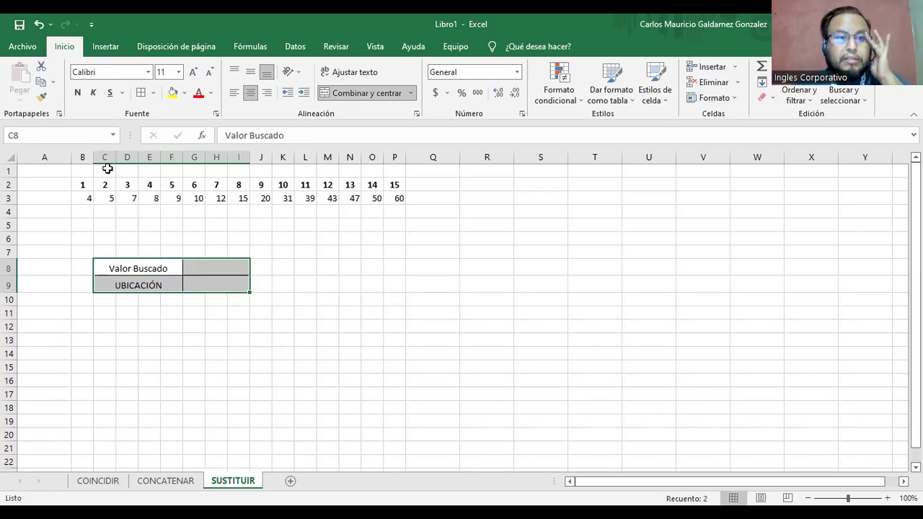
pyautogui.moveTo(86, 181); pyautogui.dragTo(398, 199)
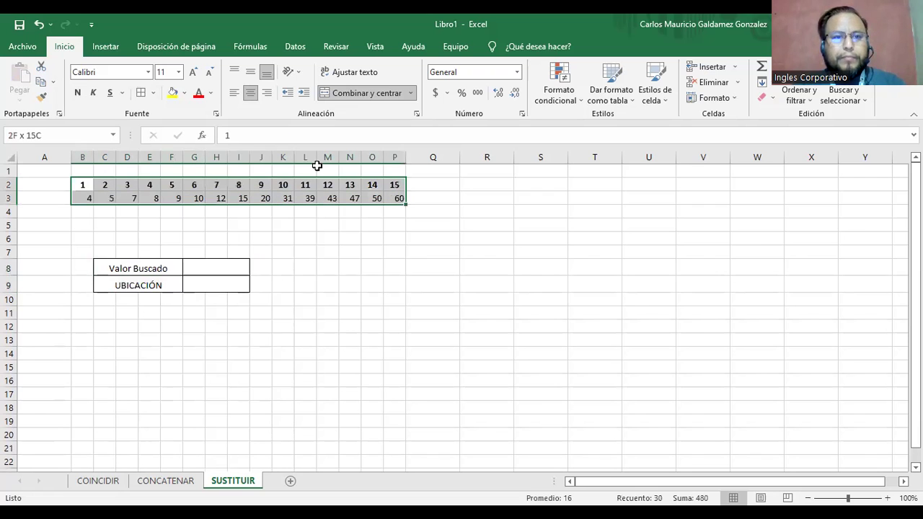
# Add borders to every cell of the B2:P3 number table.
pyautogui.click(145, 94)
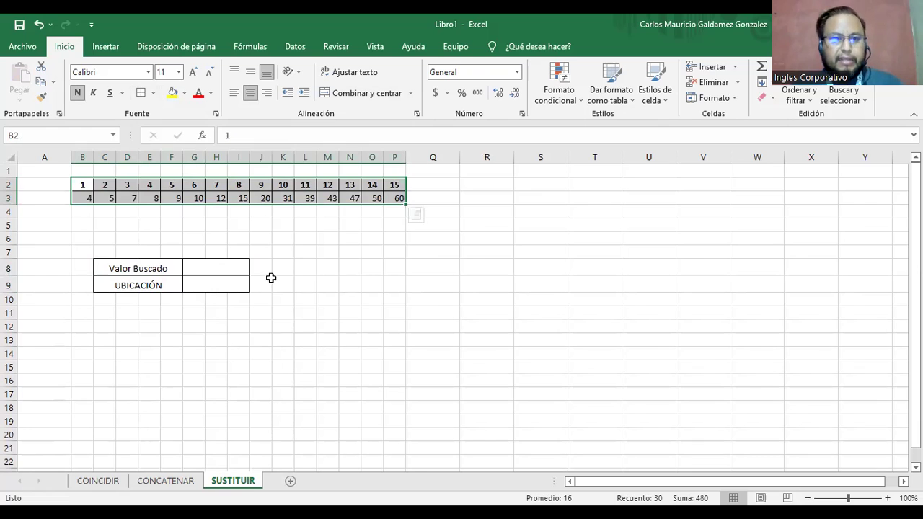
pyautogui.scroll(1, 255, 296)
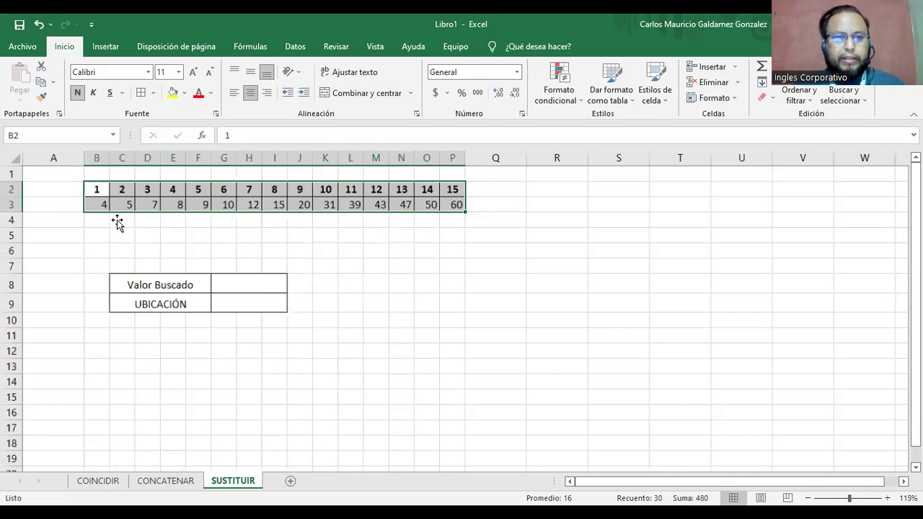
pyautogui.scroll(3, 108, 180)
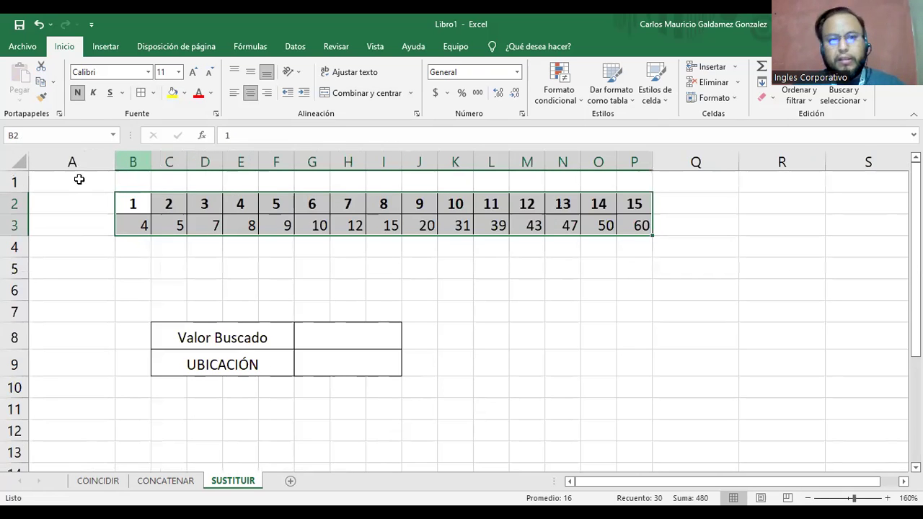
pyautogui.click(151, 283)
pyautogui.click(274, 341)
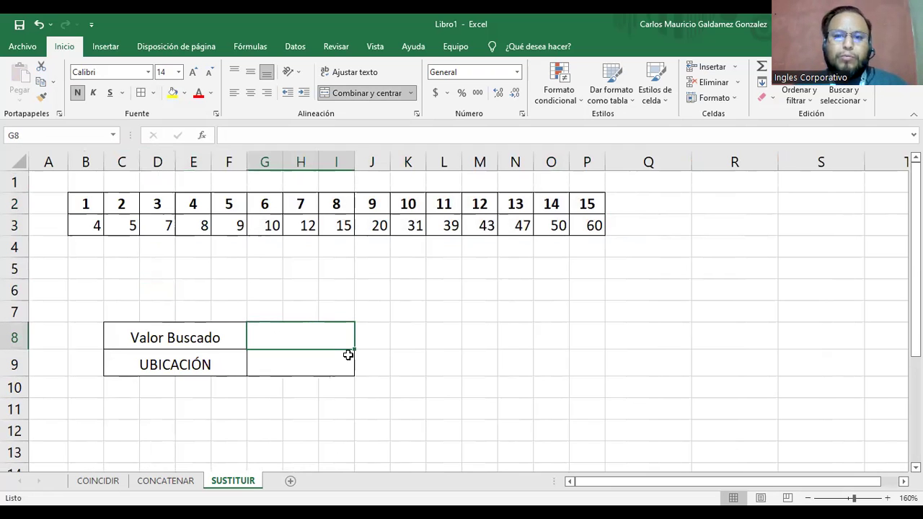
pyautogui.moveTo(99, 230); pyautogui.dragTo(597, 226)
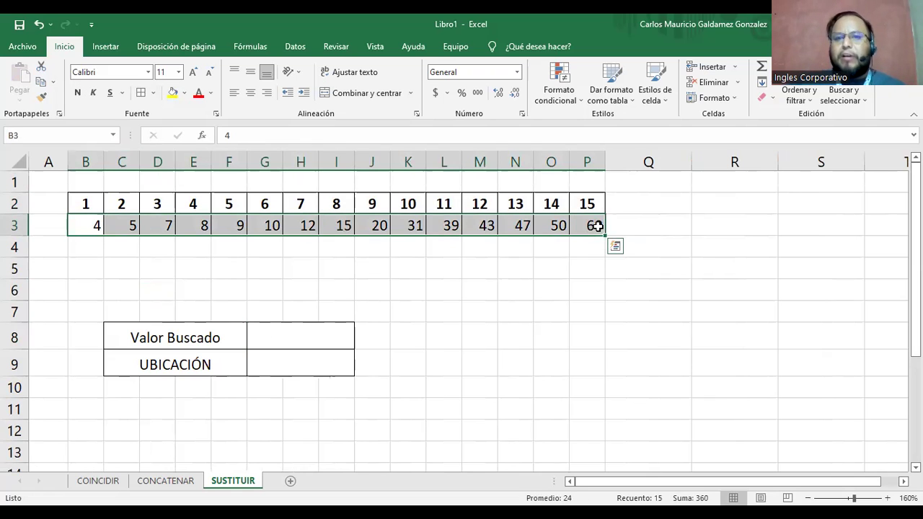
# Enter 20 in the Valor Buscado input cell.
pyautogui.click(302, 336)
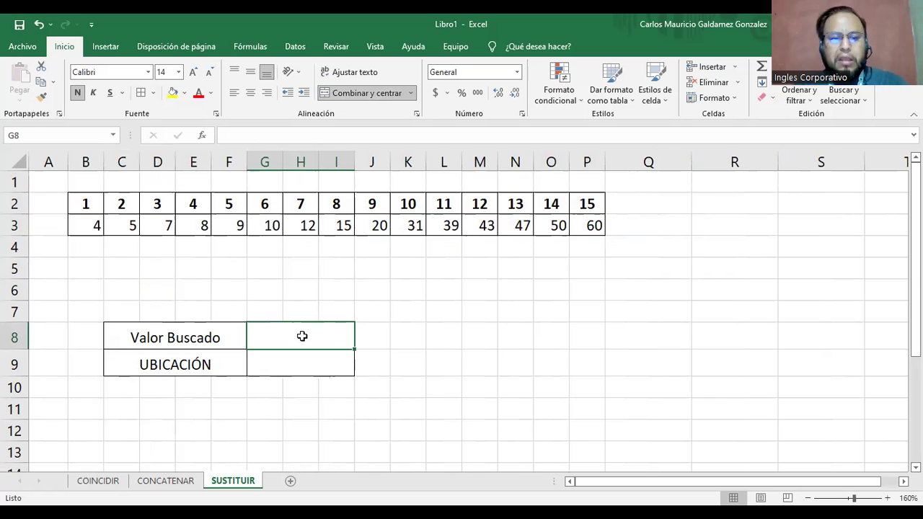
pyautogui.write('20')
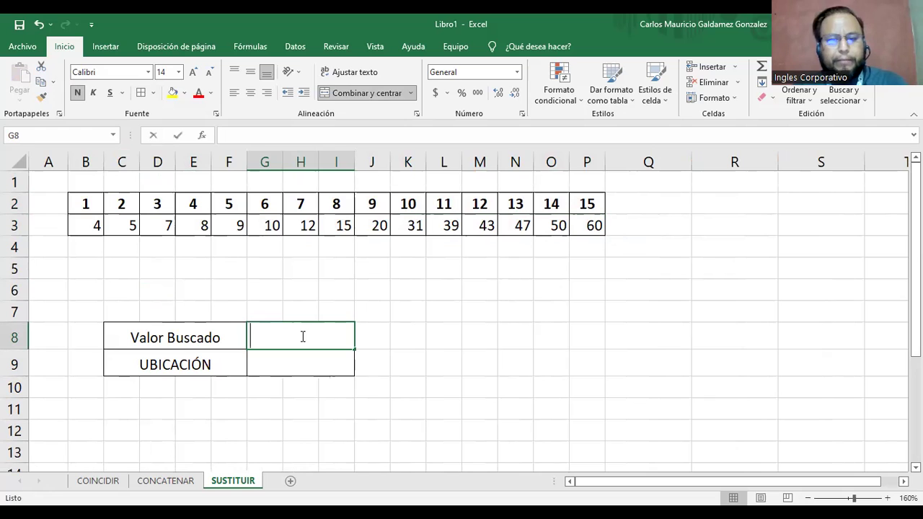
pyautogui.press('Return')
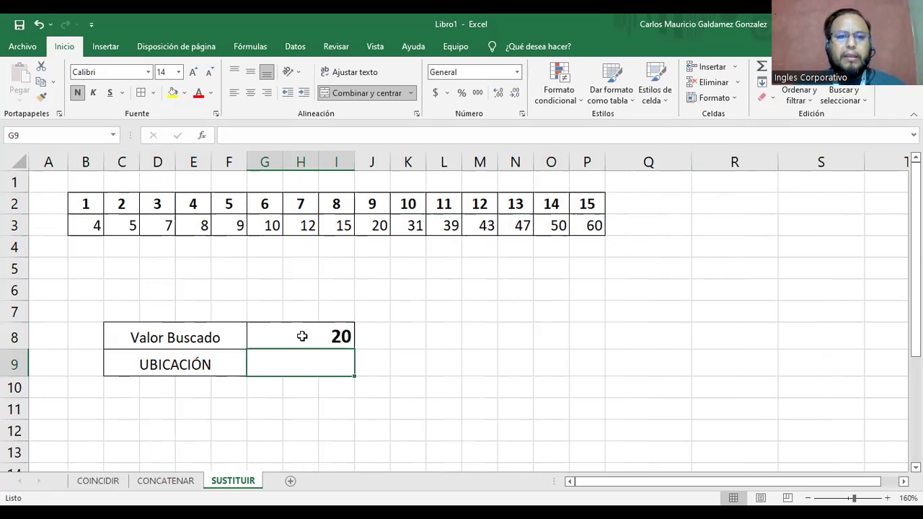
pyautogui.click(303, 333)
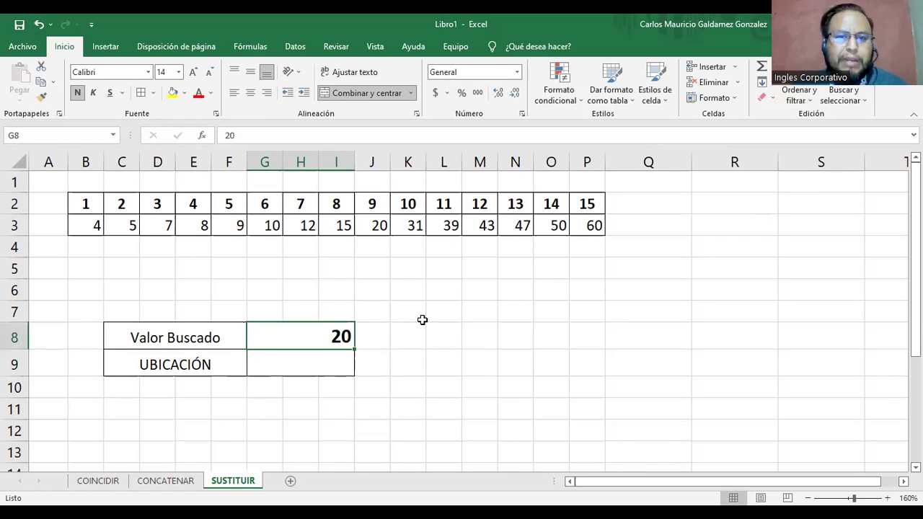
pyautogui.click(296, 362)
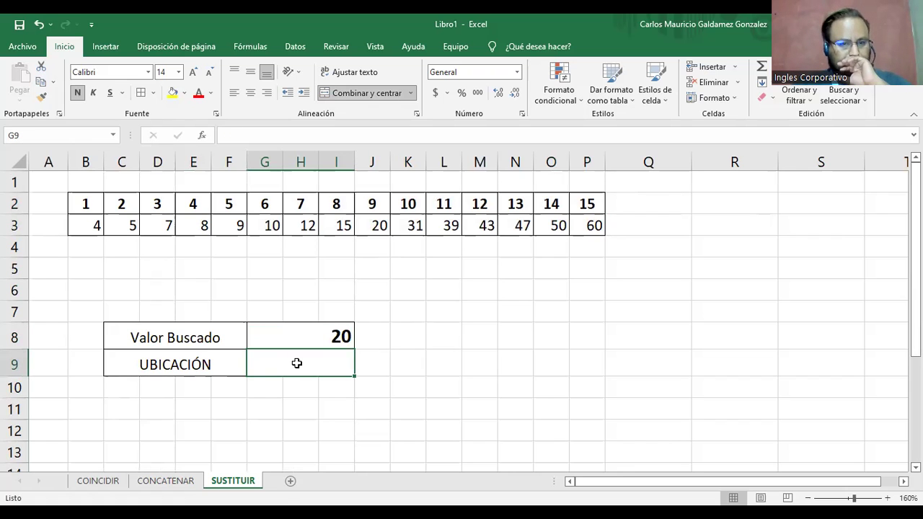
# Copy the entire SUSTITUIR sheet and paste it into the COINCIDIR sheet.
pyautogui.click(20, 165)
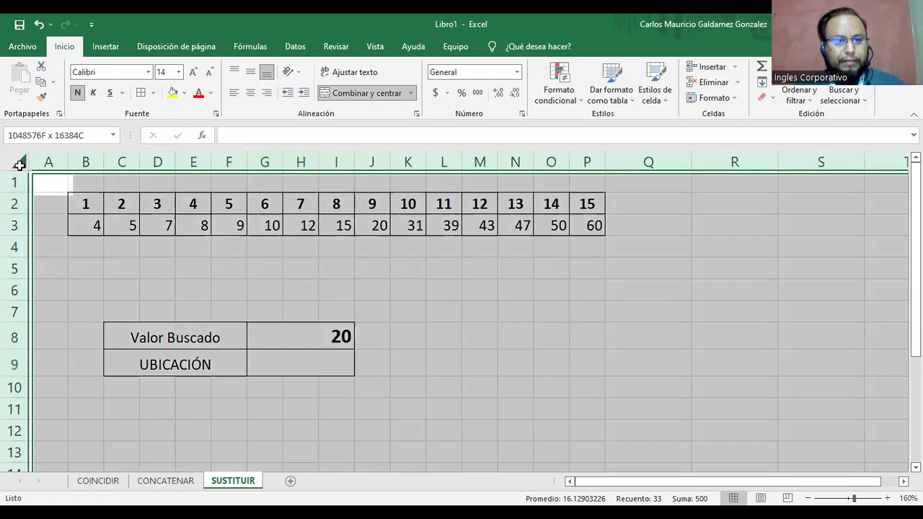
pyautogui.hotkey('ctrl', 'c')
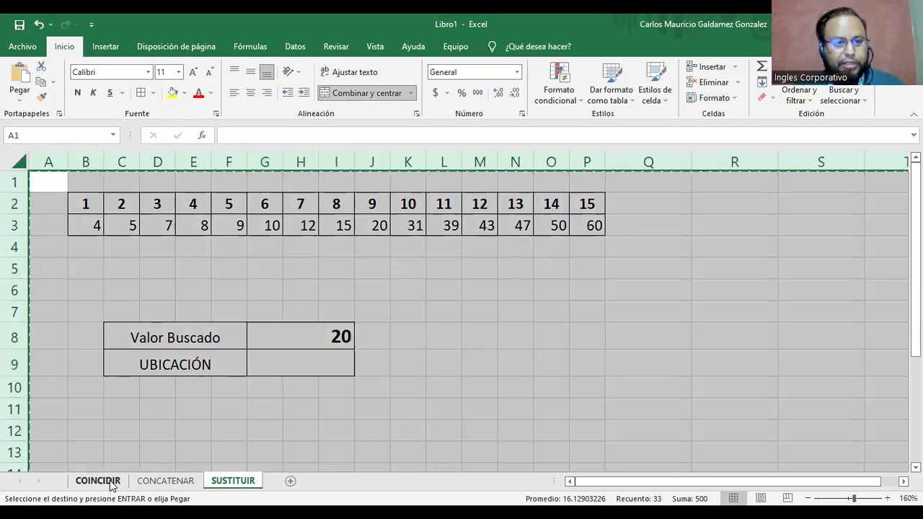
pyautogui.click(111, 483)
pyautogui.click(11, 161)
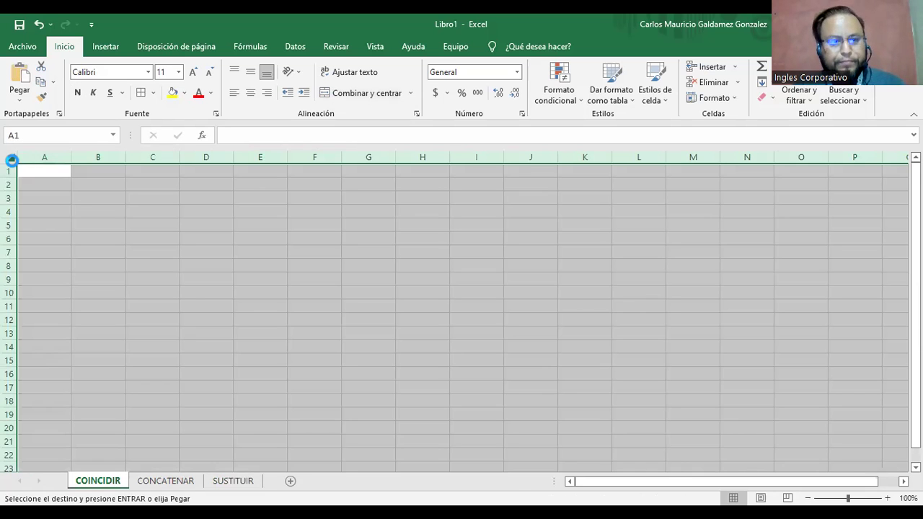
pyautogui.hotkey('ctrl', 'v')
pyautogui.click(472, 263)
# Back on COINCIDIR, select the UBICACIÓN value cell G9.
pyautogui.click(251, 481)
pyautogui.click(235, 329)
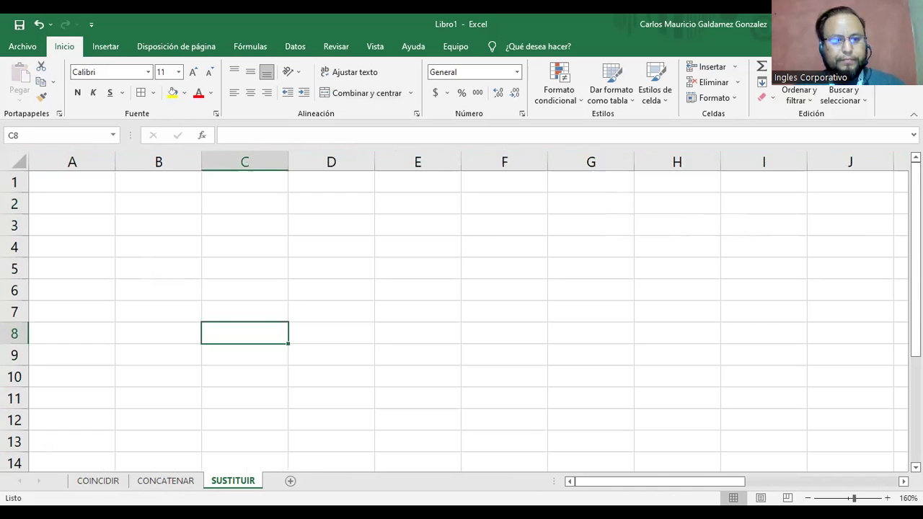
pyautogui.scroll(-3, 216, 354)
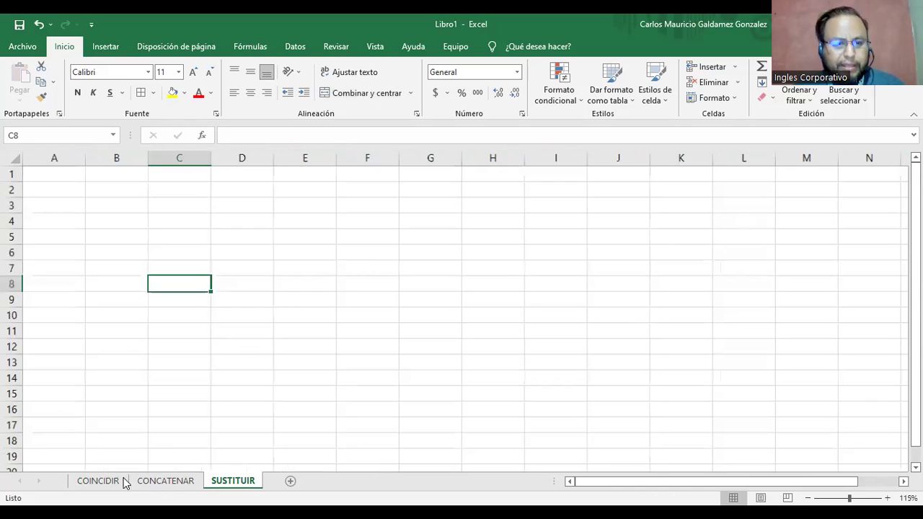
pyautogui.click(100, 481)
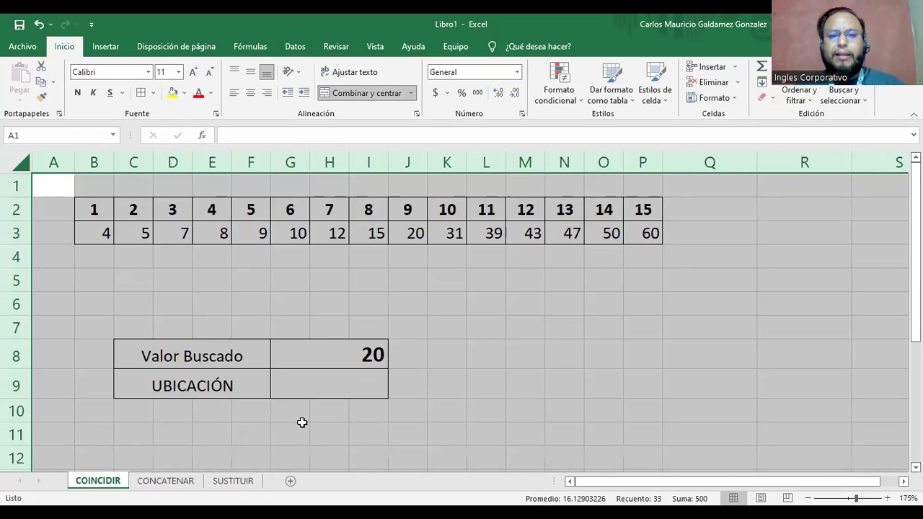
pyautogui.click(299, 396)
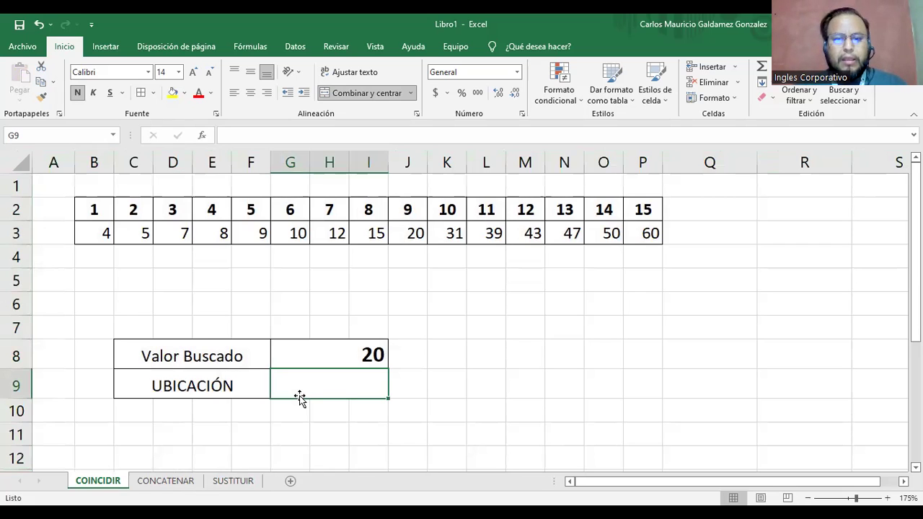
# Enter an exact-match =COINCIDIR(G8;B3:P3;) in G9, returning position 9 for the value 20.
pyautogui.write('=')
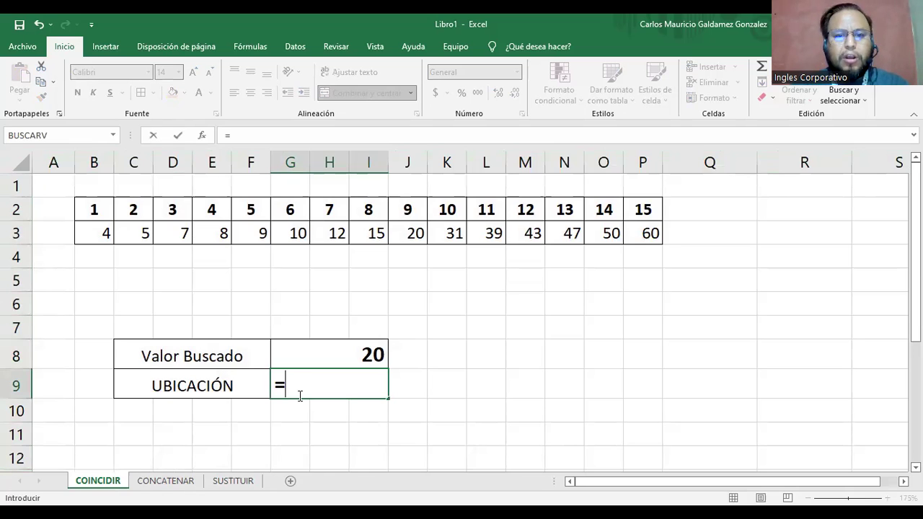
pyautogui.write('coin')
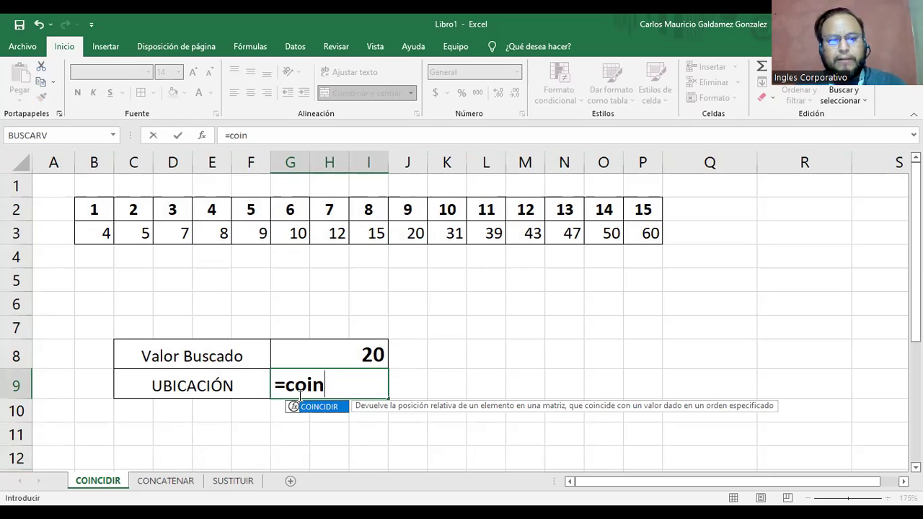
pyautogui.press('Tab')
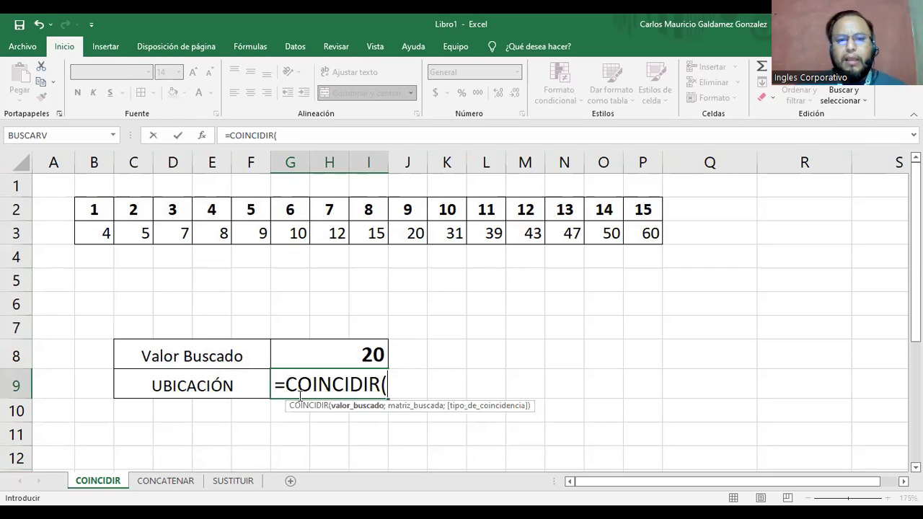
pyautogui.click(350, 353)
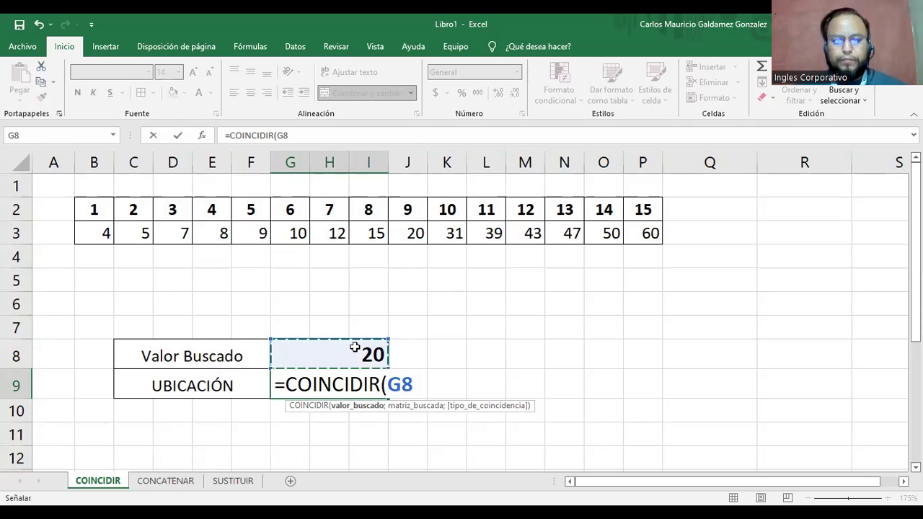
pyautogui.write(';')
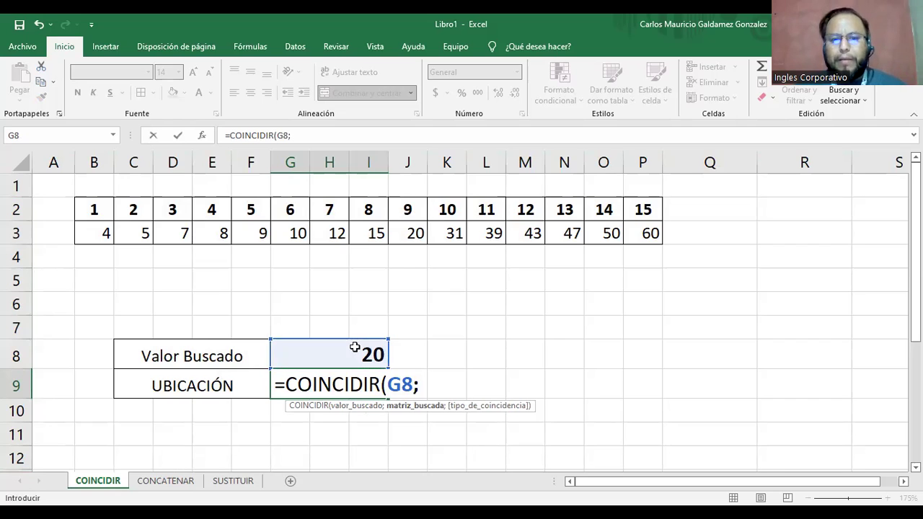
pyautogui.click(101, 236)
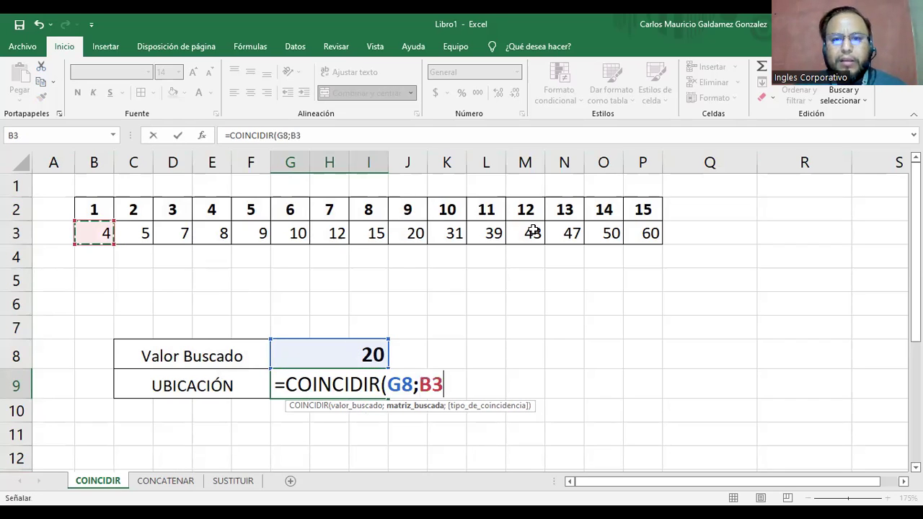
pyautogui.keyDown('shift'); pyautogui.click(642, 245); pyautogui.keyUp('shift')
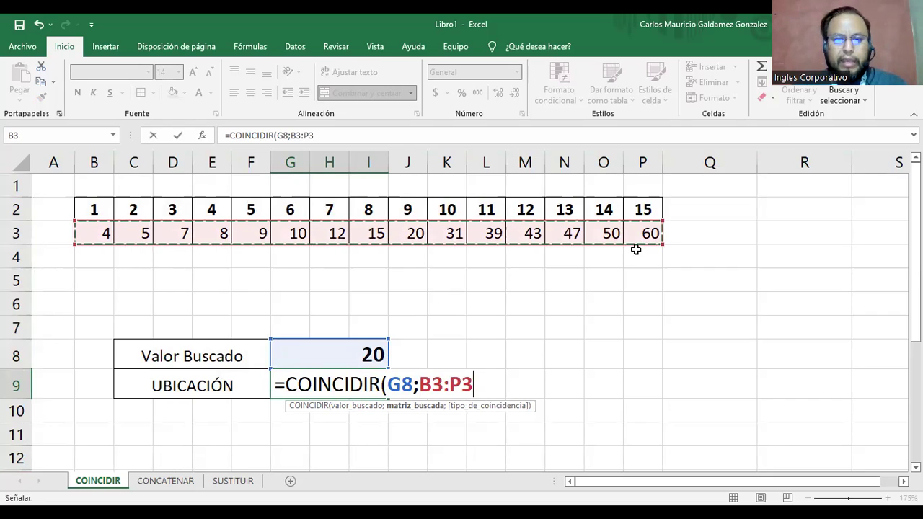
pyautogui.write(';')
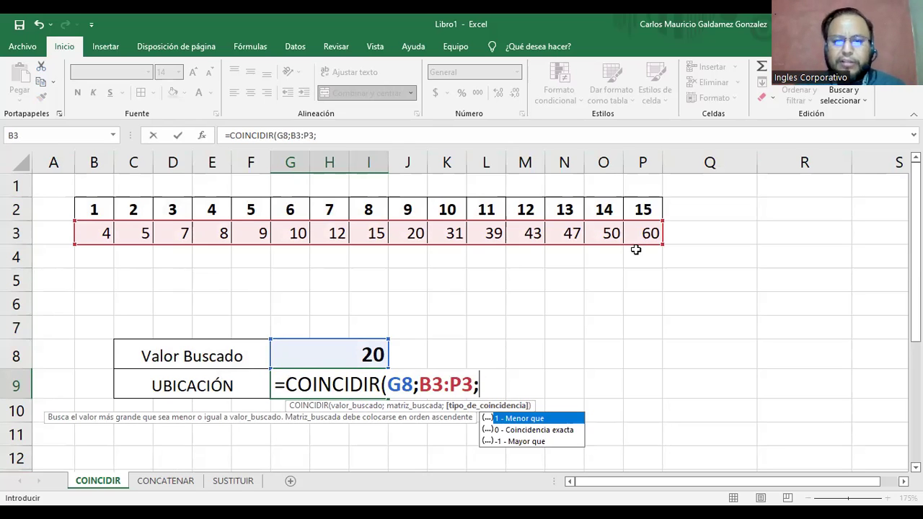
pyautogui.press('Down')
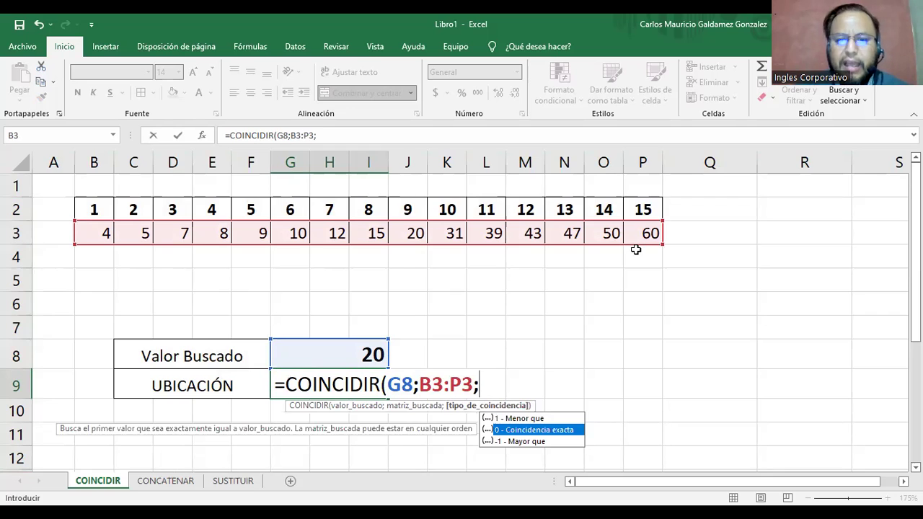
pyautogui.press('Return')
pyautogui.press('Up')
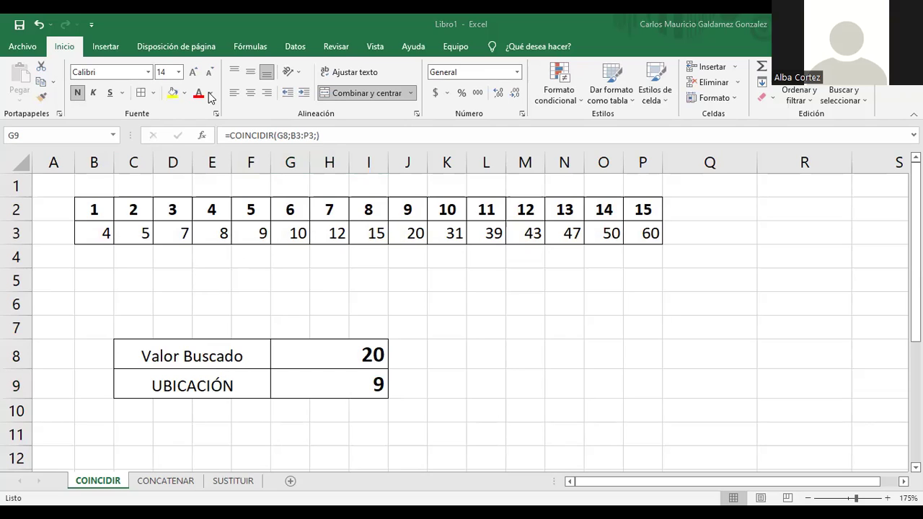
# Add 0 as the explicit match type in G9's COINCIDIR formula.
pyautogui.click(361, 388)
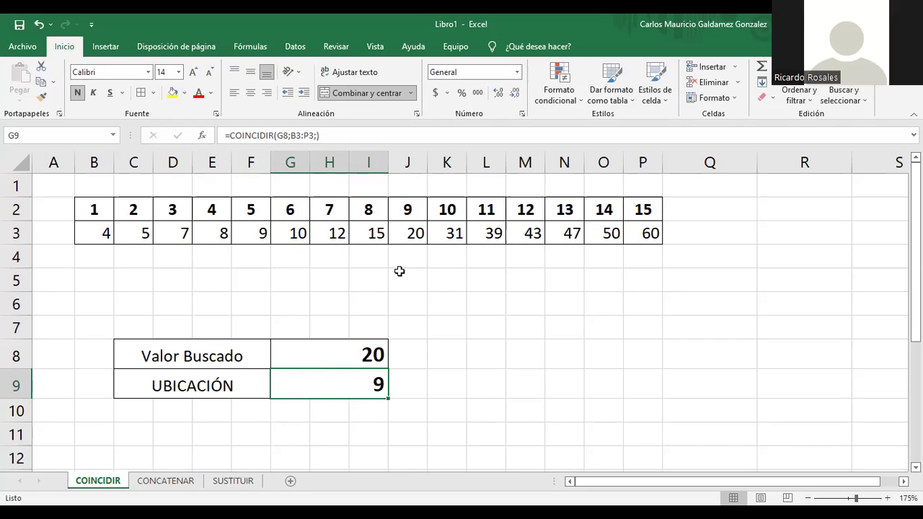
pyautogui.moveTo(407, 209); pyautogui.dragTo(414, 231)
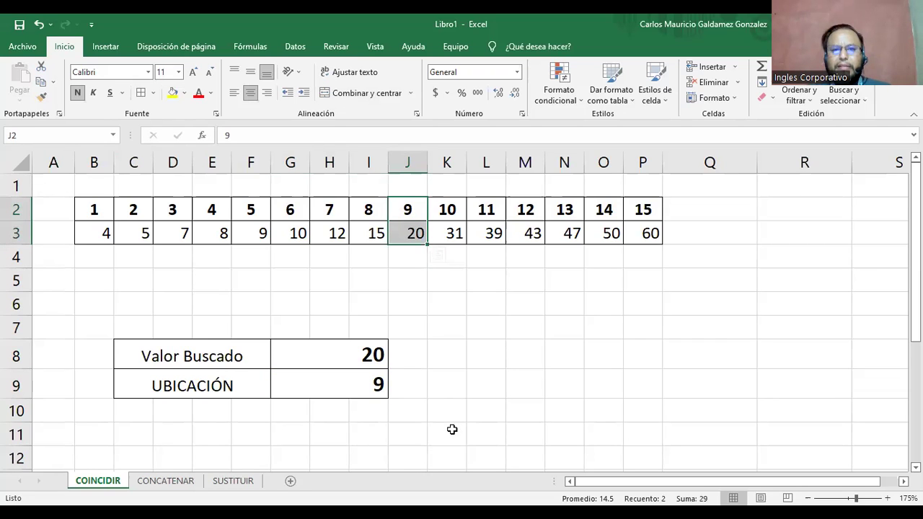
pyautogui.click(375, 384)
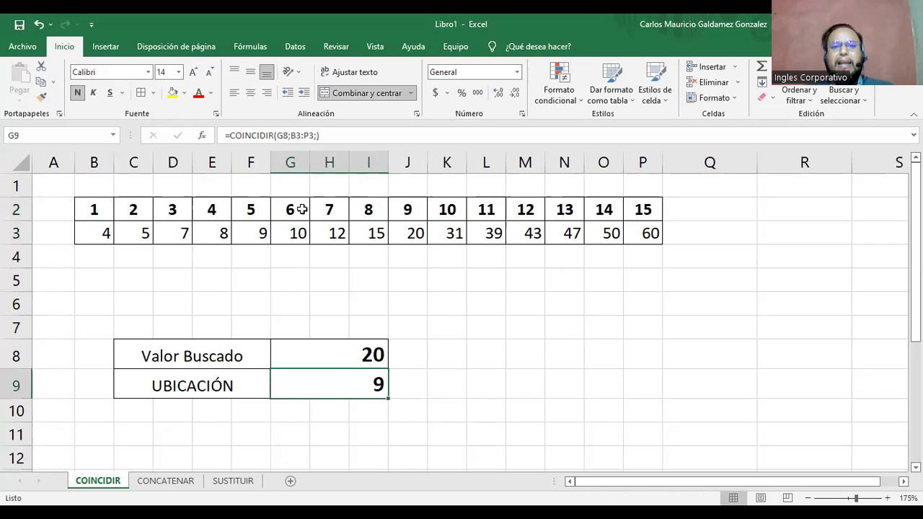
pyautogui.click(363, 139)
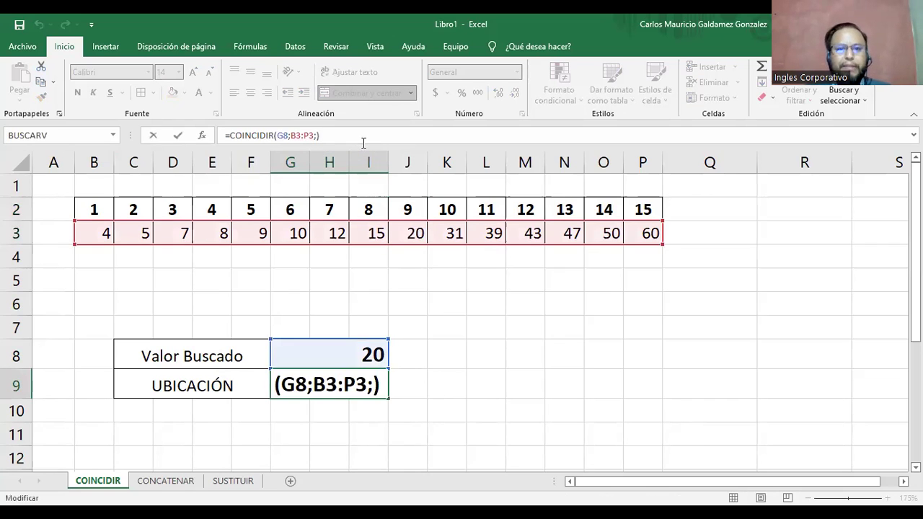
pyautogui.write('0')
pyautogui.hotkey('ctrl', 'Return')
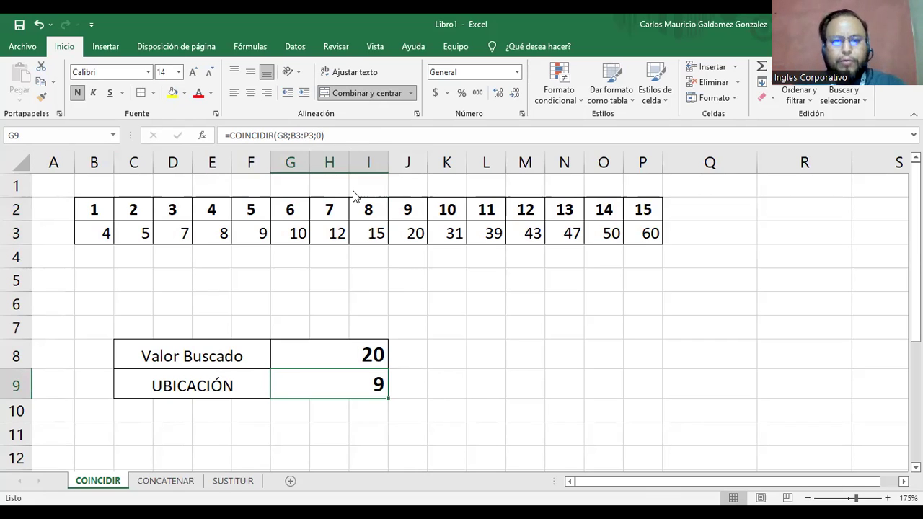
# Change G9's match type from 0 to 1, with the result staying 9.
pyautogui.press('F2')
pyautogui.press('Left')
pyautogui.press('BackSpace')
pyautogui.write('1')
pyautogui.press('Return')
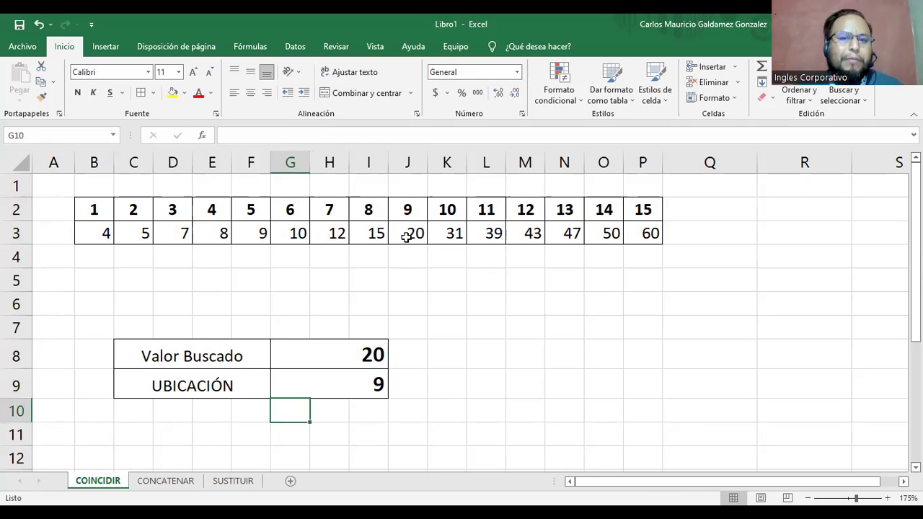
# Try 28 in J3, then undo and redo to set G9's match type to -1.
pyautogui.click(407, 235)
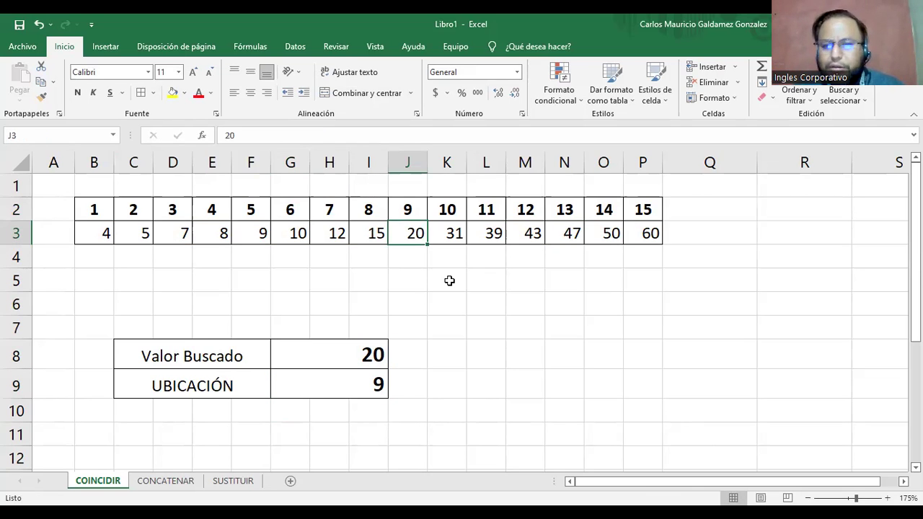
pyautogui.write('28')
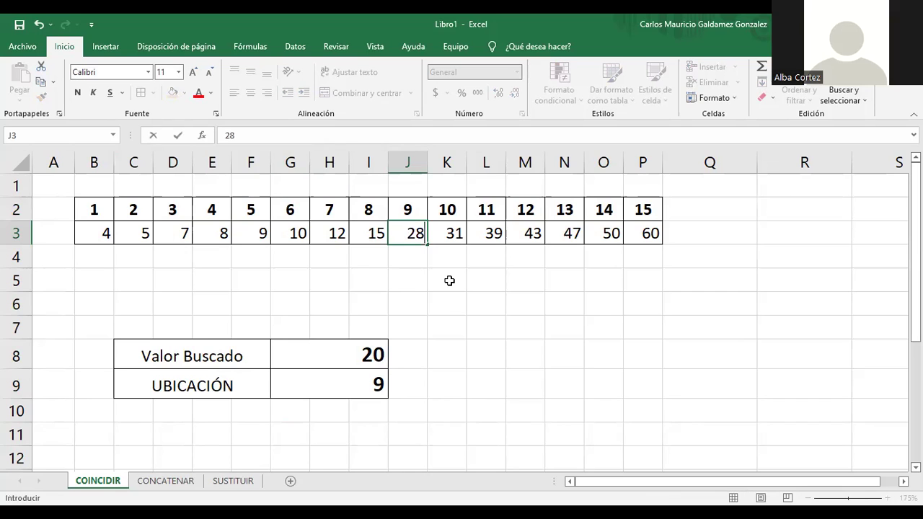
pyautogui.press('Return')
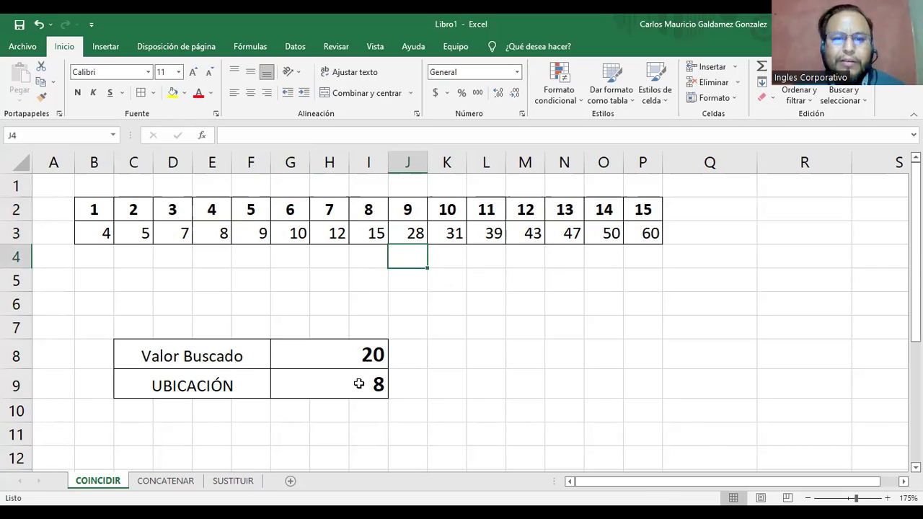
pyautogui.click(372, 357)
pyautogui.moveTo(368, 210); pyautogui.dragTo(373, 231)
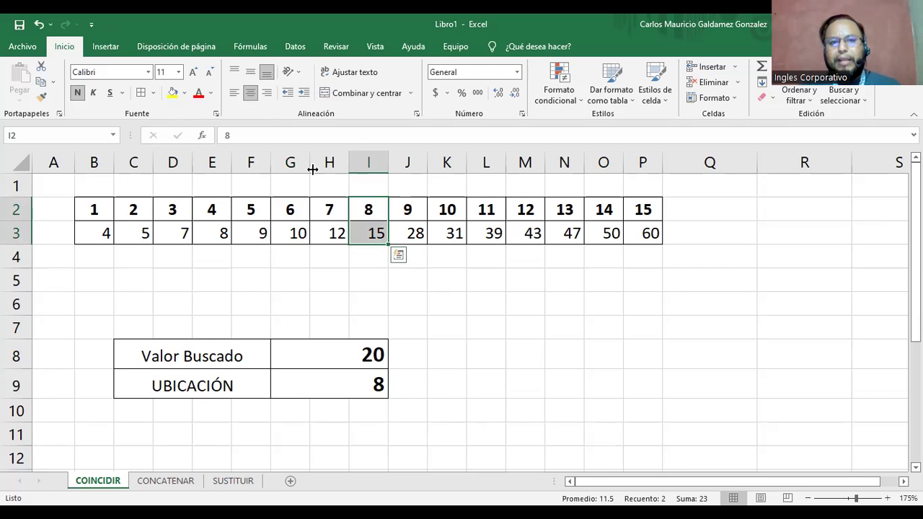
pyautogui.click(374, 383)
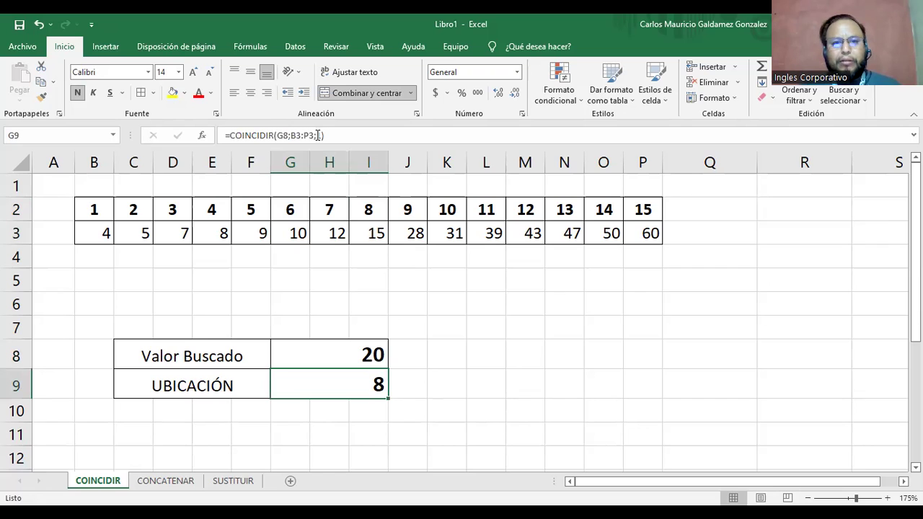
pyautogui.press('F2')
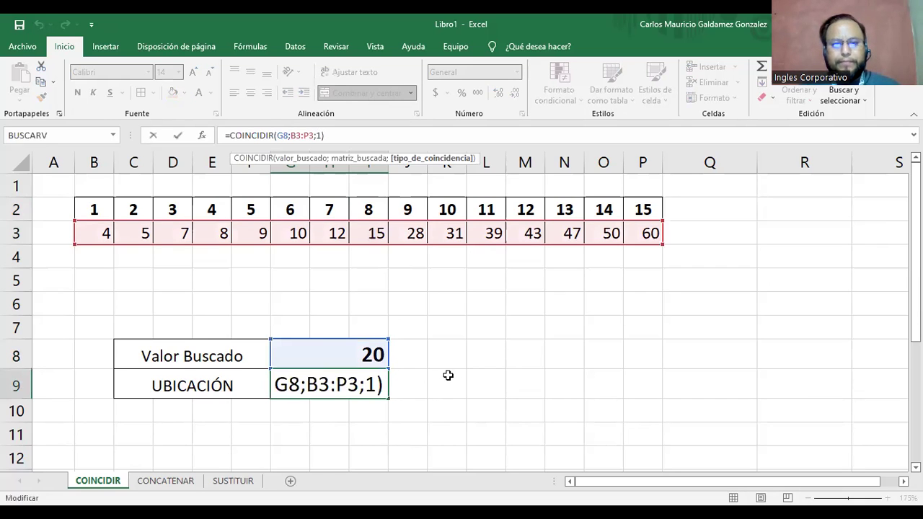
pyautogui.press('Right')
pyautogui.press('Up')
pyautogui.press('Up')
pyautogui.press('Up')
pyautogui.press('Up')
pyautogui.press('Up')
pyautogui.press('Up')
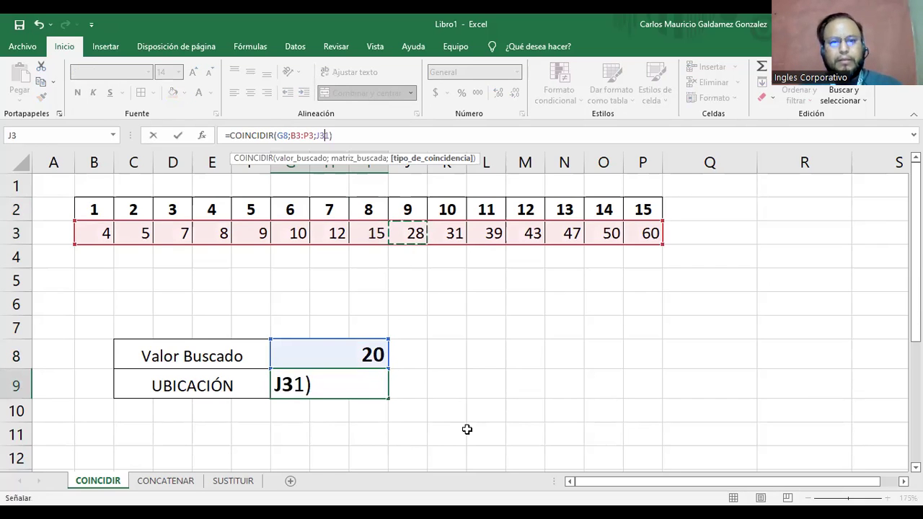
pyautogui.press('Escape')
pyautogui.hotkey('ctrl', 'z')
pyautogui.hotkey('ctrl', 'z')
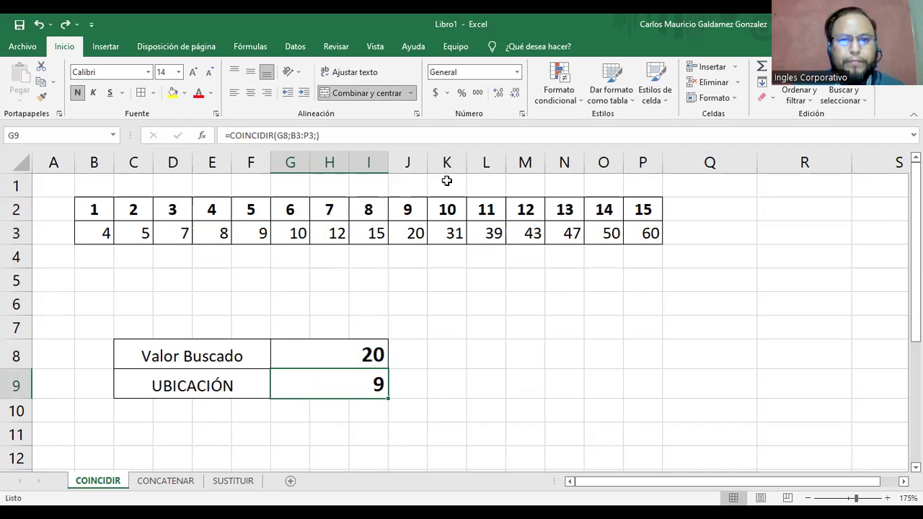
pyautogui.hotkey('ctrl', 'y')
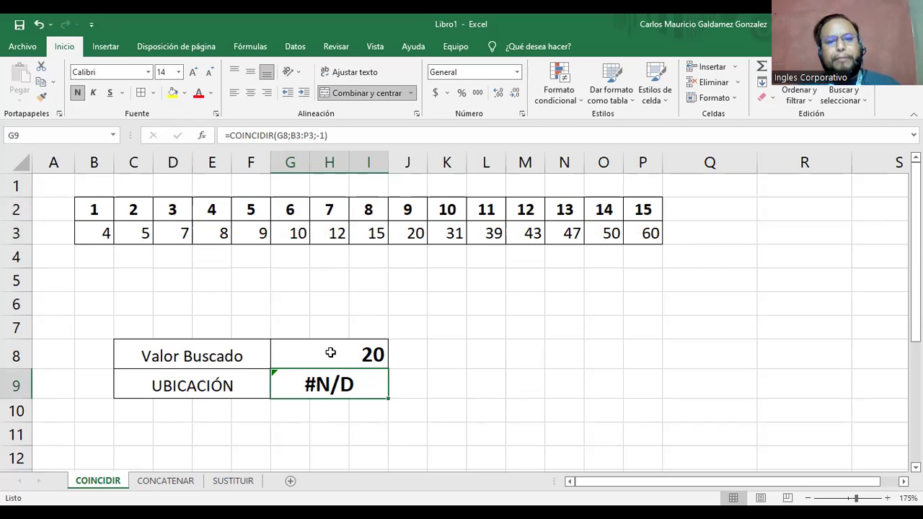
# Change the value in J3 from 20 to 30.
pyautogui.click(293, 349)
pyautogui.moveTo(408, 210); pyautogui.dragTo(417, 238)
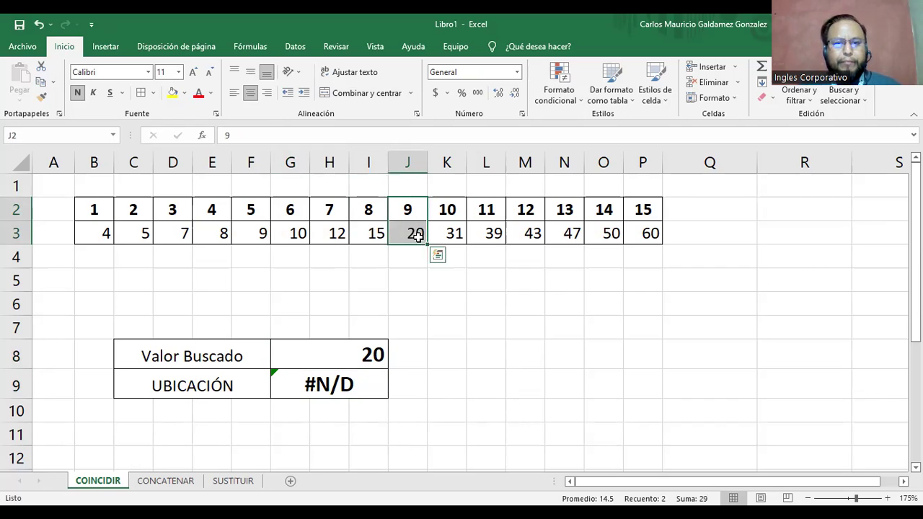
pyautogui.click(423, 243)
pyautogui.write('3')
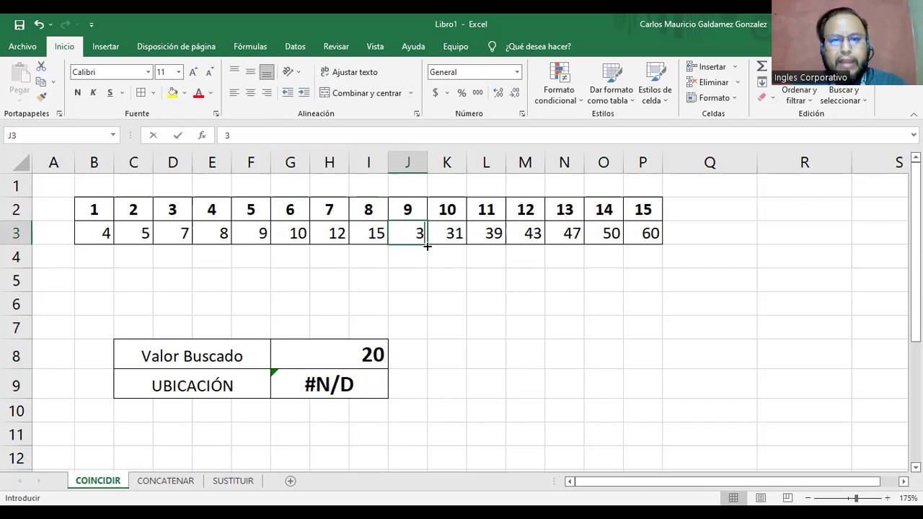
pyautogui.write('0')
pyautogui.press('Return')
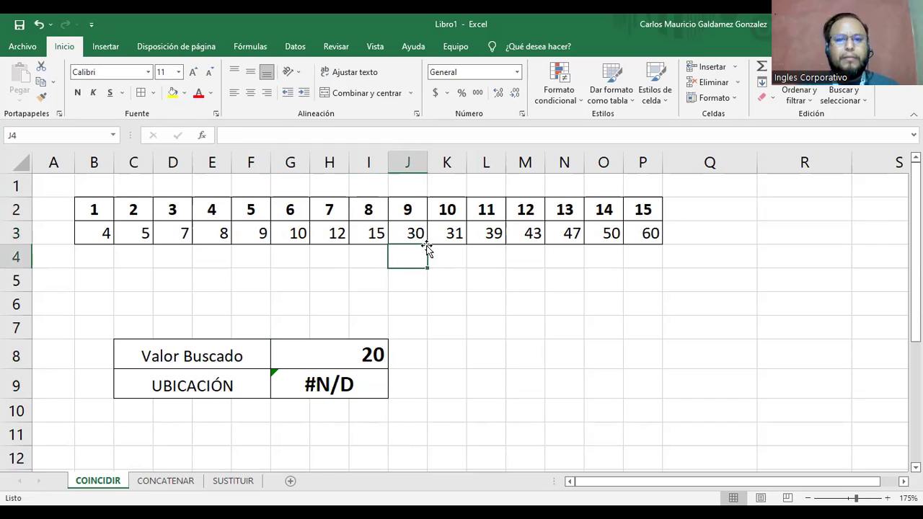
# Reselect -1 as the match type in =COINCIDIR(G8;B3:P3;-1), which returns #N/D.
pyautogui.click(404, 233)
pyautogui.click(339, 373)
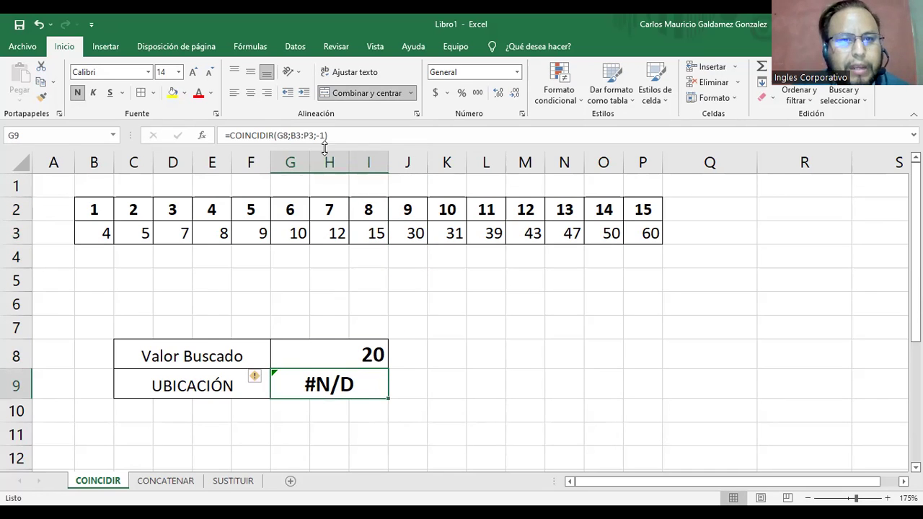
pyautogui.press('F2')
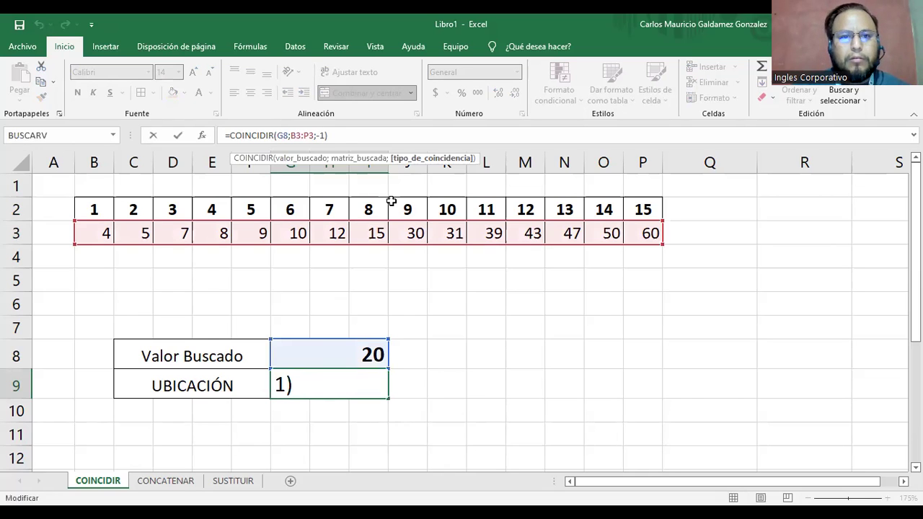
pyautogui.press('BackSpace')
pyautogui.press('BackSpace')
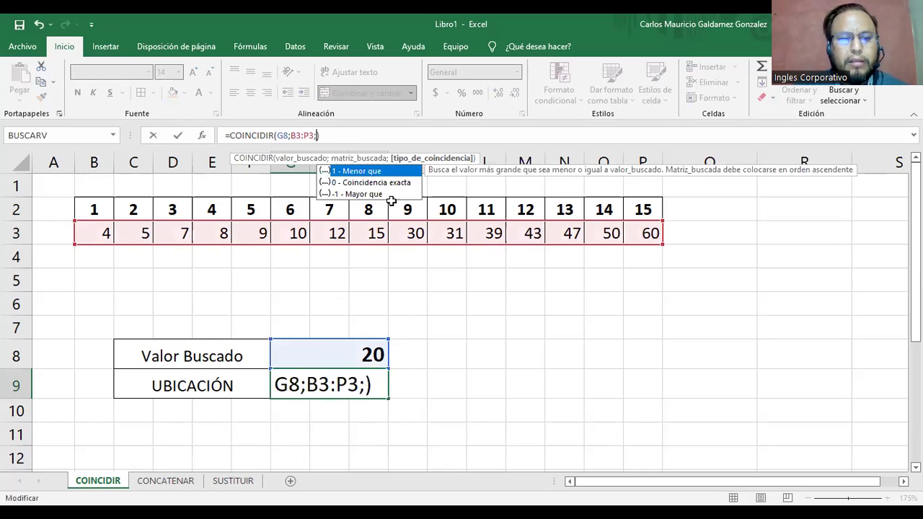
pyautogui.press('Down')
pyautogui.press('Down')
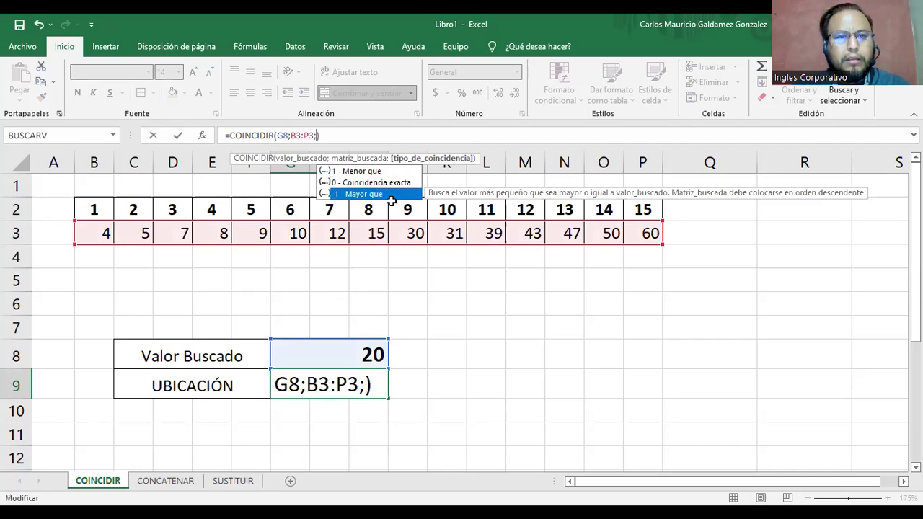
pyautogui.press('Tab')
pyautogui.press('Return')
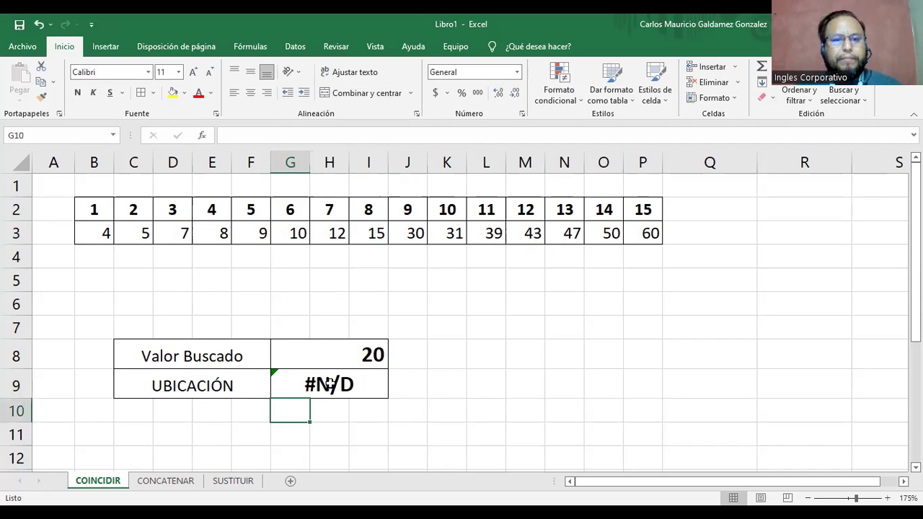
pyautogui.click(329, 386)
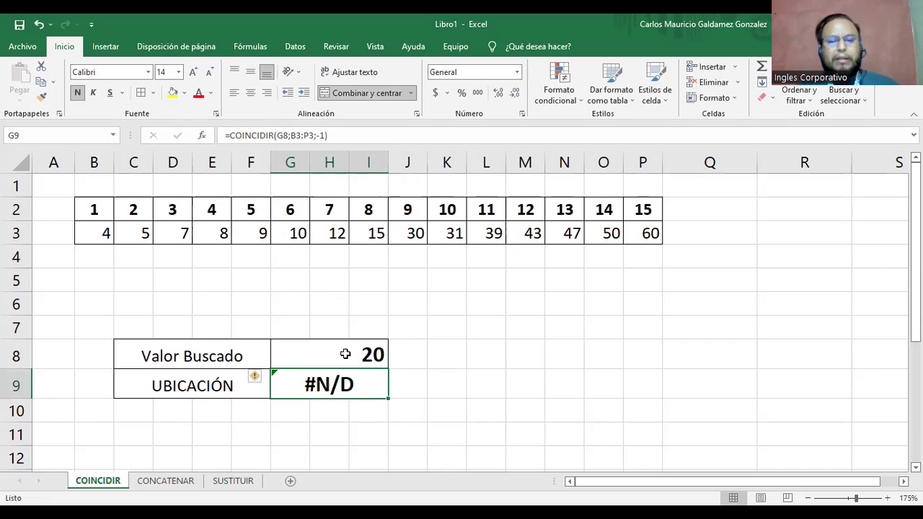
pyautogui.click(370, 209)
pyautogui.moveTo(370, 209); pyautogui.dragTo(417, 236)
pyautogui.moveTo(364, 210); pyautogui.dragTo(407, 232)
pyautogui.click(406, 213)
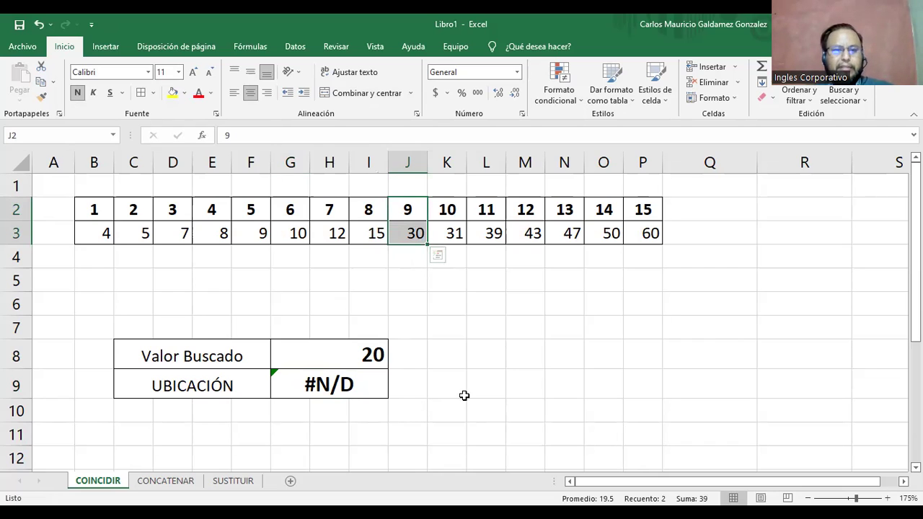
# Undo to restore 20 in J3 and set G9 to =COINCIDIR(G8;B3:P3;0).
pyautogui.hotkey('ctrl', 'z')
pyautogui.hotkey('ctrl', 'z')
pyautogui.hotkey('ctrl', 'z')
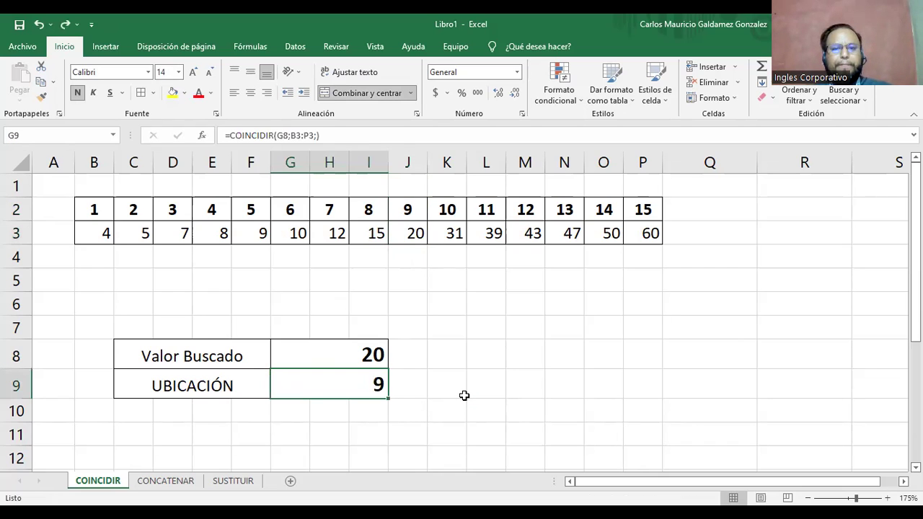
pyautogui.click(316, 135)
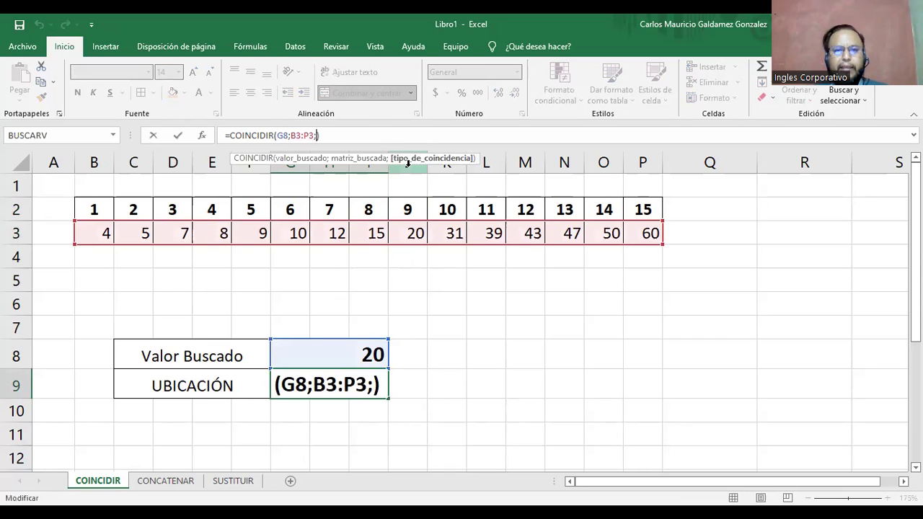
pyautogui.press('BackSpace')
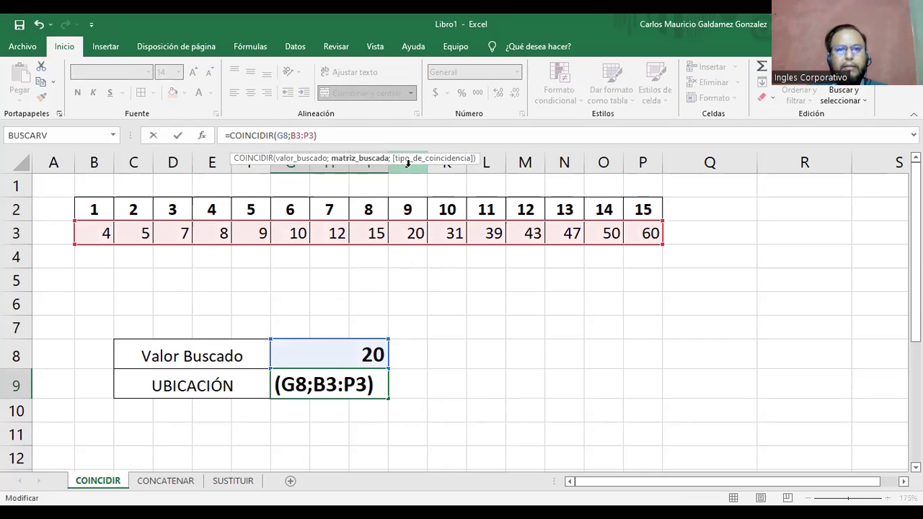
pyautogui.write(';')
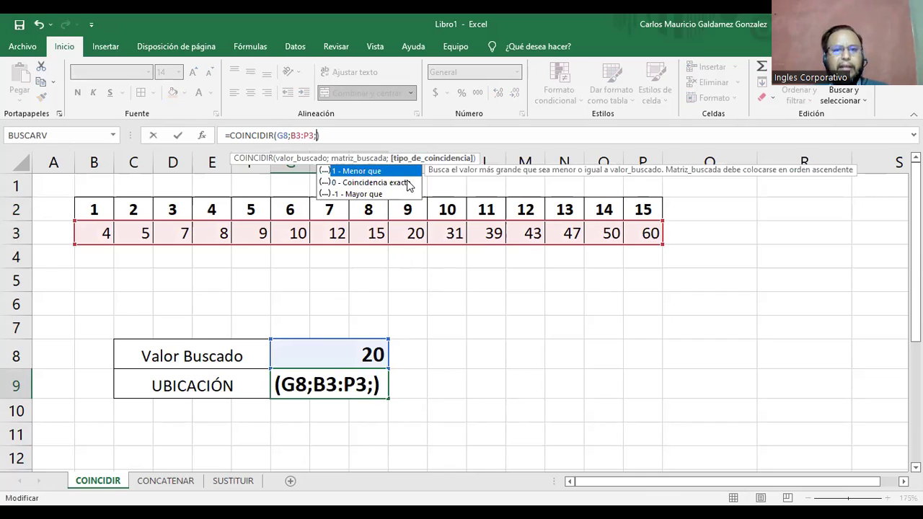
pyautogui.click(409, 184)
pyautogui.press('Return')
pyautogui.press('Up')
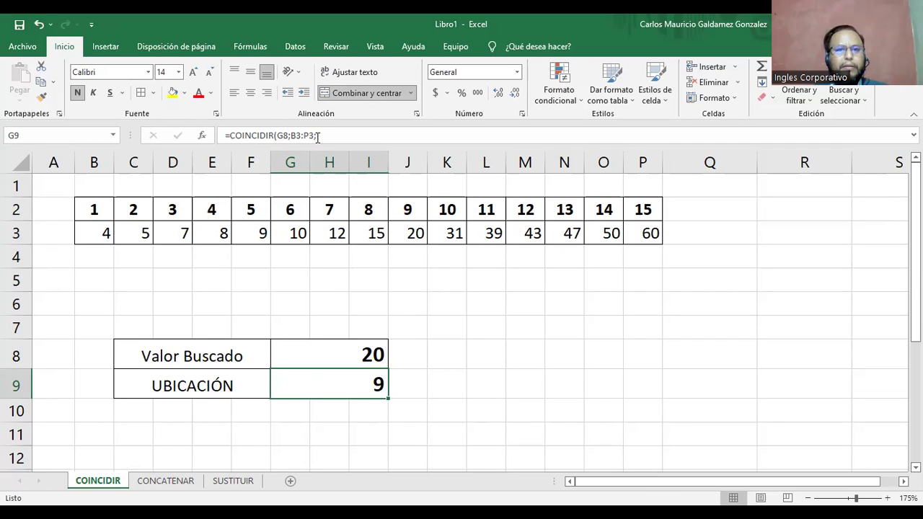
pyautogui.press('F2')
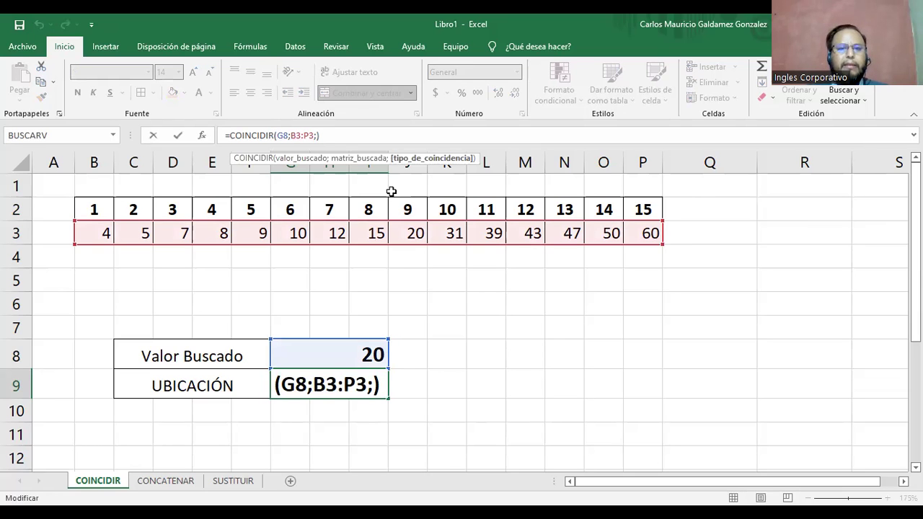
pyautogui.hotkey('ctrl', 'Return')
# Search for 43 in G8 so UBICACIÓN returns position 12.
pyautogui.click(307, 360)
pyautogui.click(321, 388)
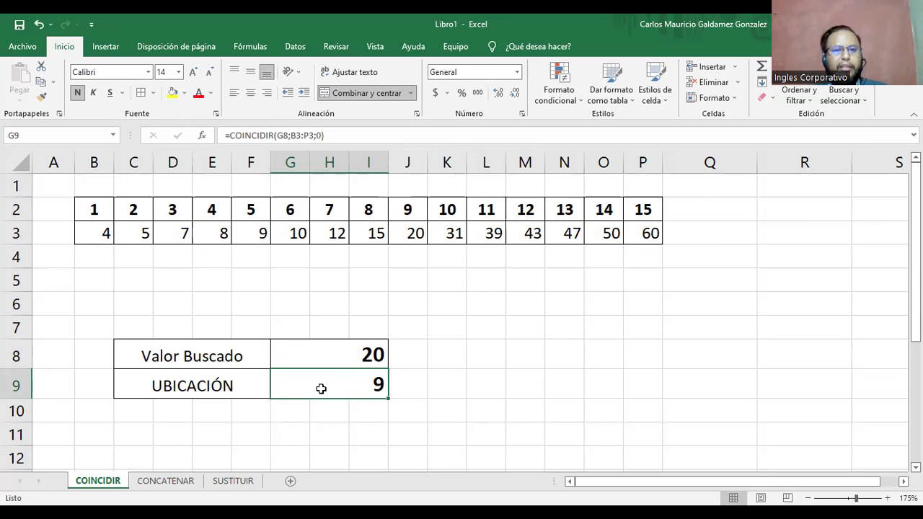
pyautogui.click(333, 352)
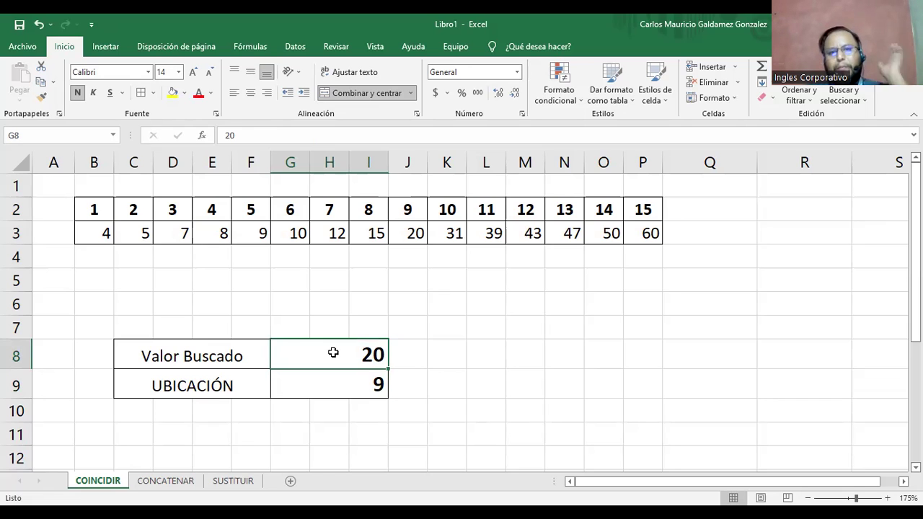
pyautogui.write('43')
pyautogui.press('Return')
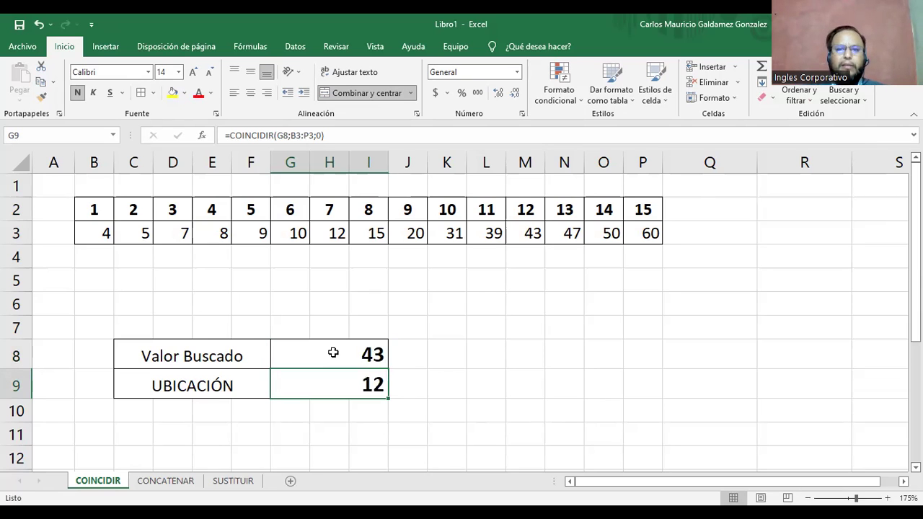
pyautogui.moveTo(519, 210); pyautogui.dragTo(519, 229)
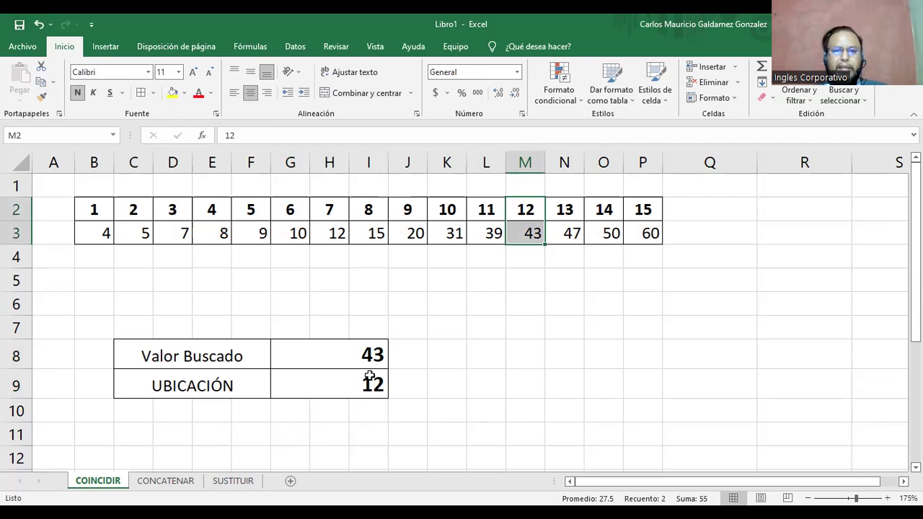
pyautogui.click(344, 384)
pyautogui.moveTo(94, 209); pyautogui.dragTo(641, 211)
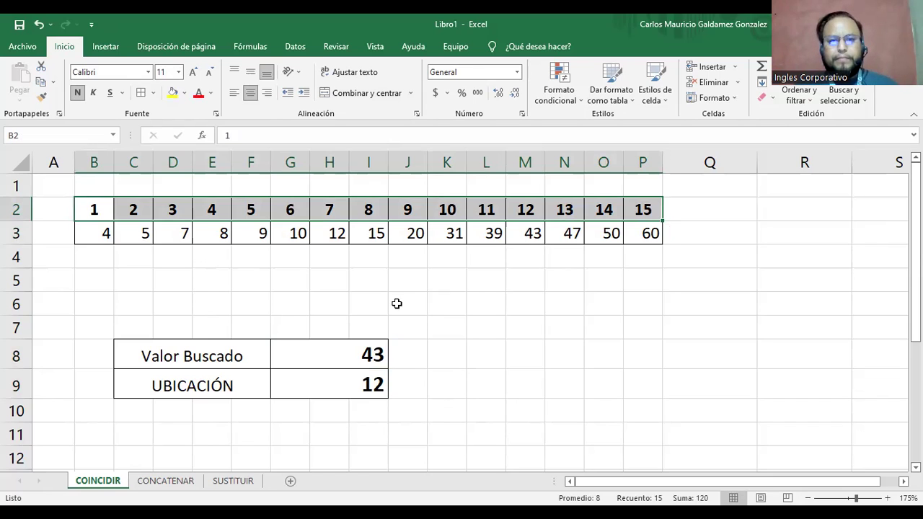
# Enter 66, 68, 71, 73, 77, 80, 81, 83 and 88 into B4:J4.
pyautogui.click(97, 261)
pyautogui.write('7')
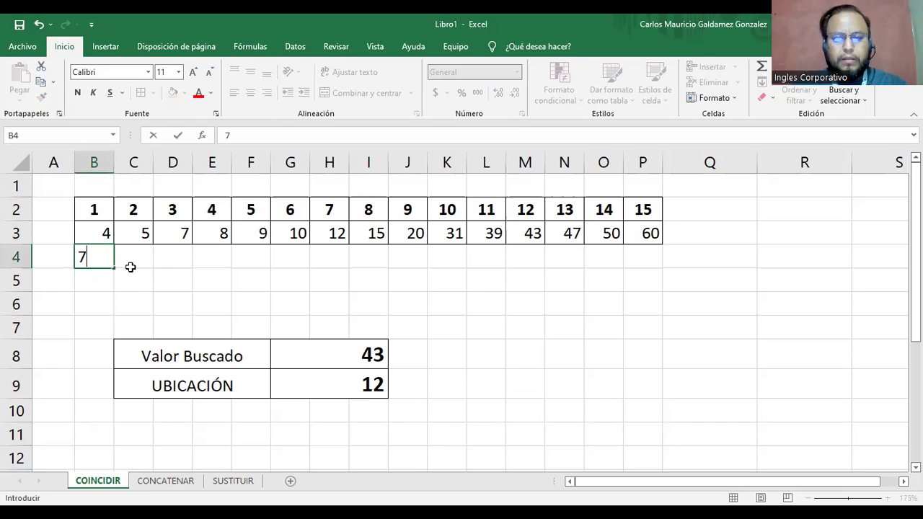
pyautogui.press('BackSpace')
pyautogui.write('66')
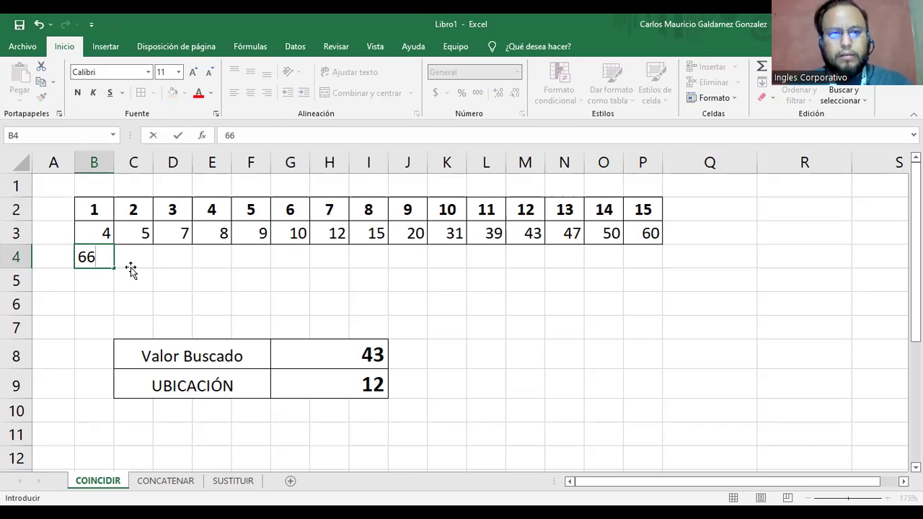
pyautogui.press('Tab')
pyautogui.write('68')
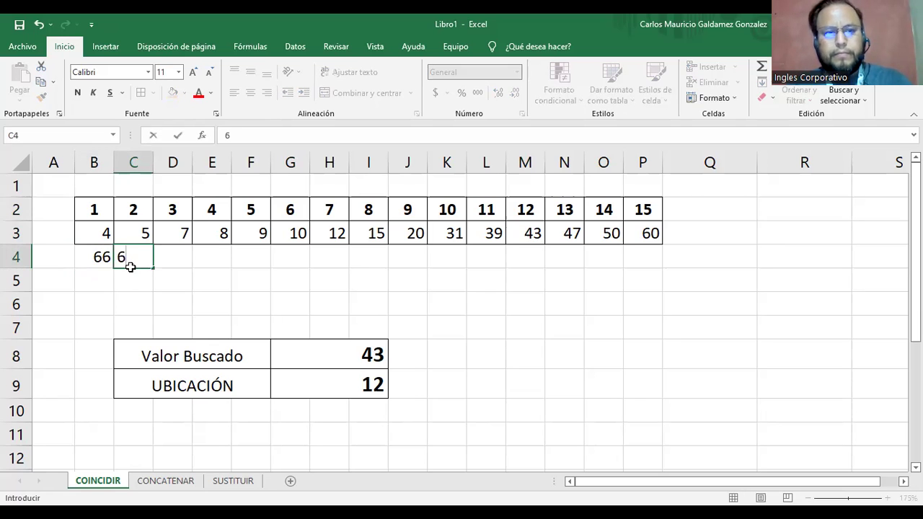
pyautogui.press('Tab')
pyautogui.write('71')
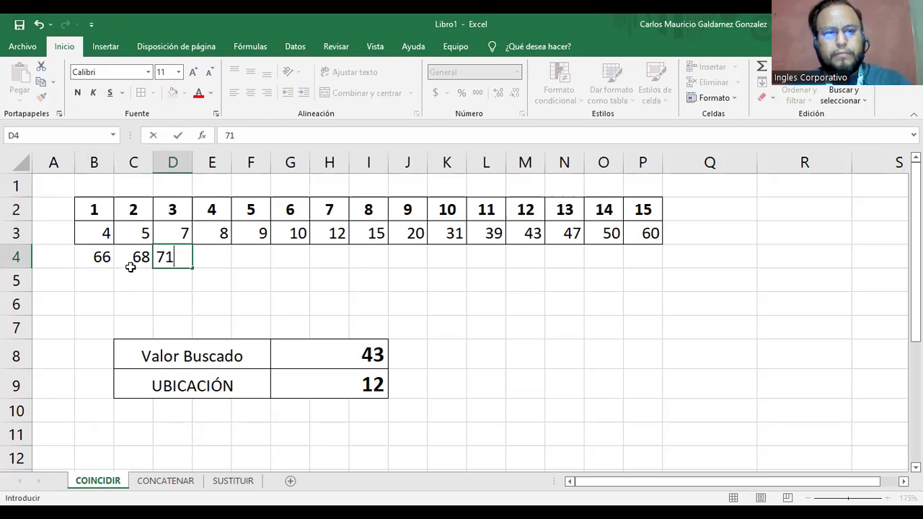
pyautogui.press('Tab')
pyautogui.write('73')
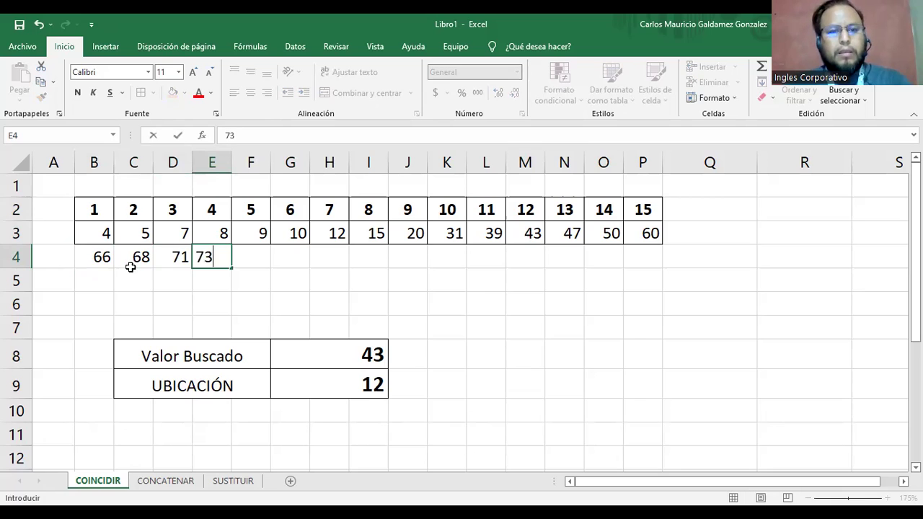
pyautogui.press('Tab')
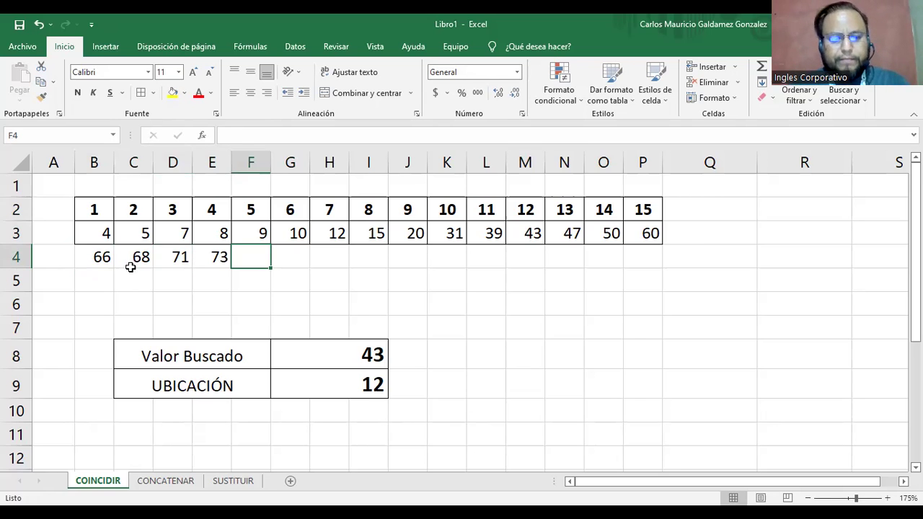
pyautogui.write('77')
pyautogui.press('Tab')
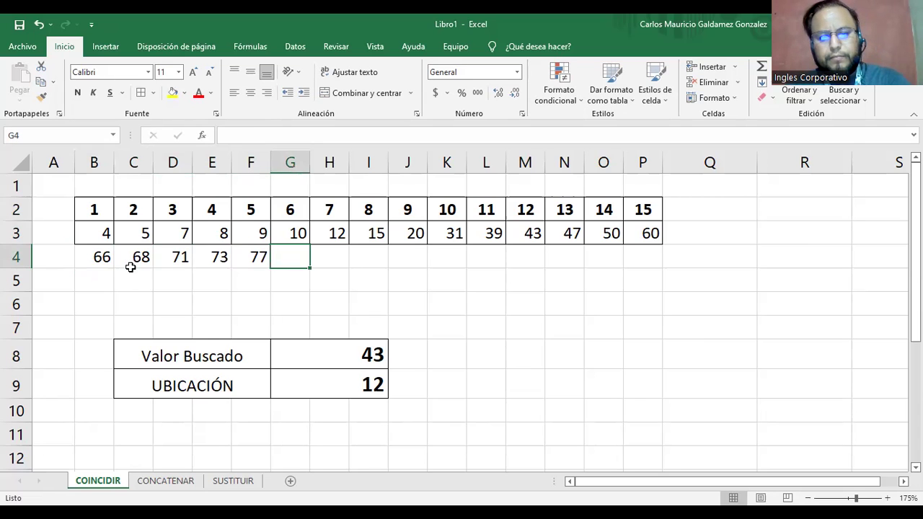
pyautogui.write('80')
pyautogui.press('Tab')
pyautogui.write('81')
pyautogui.press('Tab')
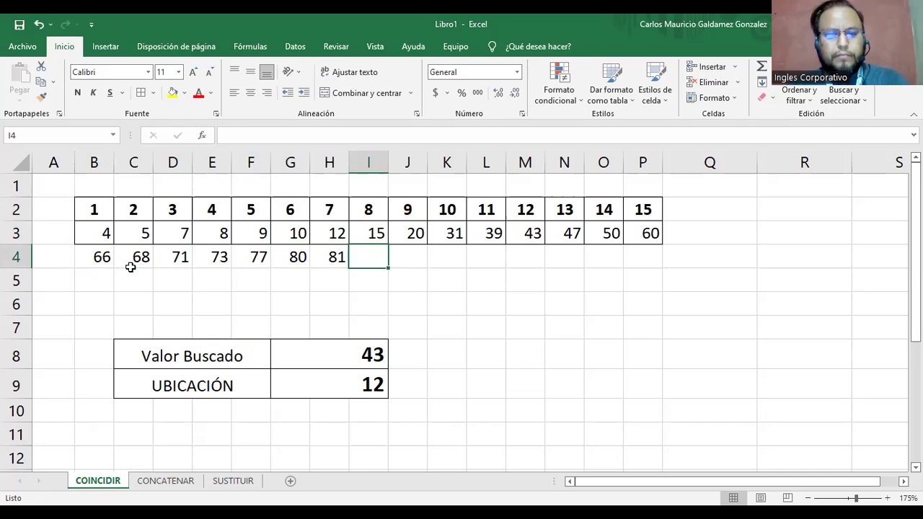
pyautogui.write('83')
pyautogui.press('Tab')
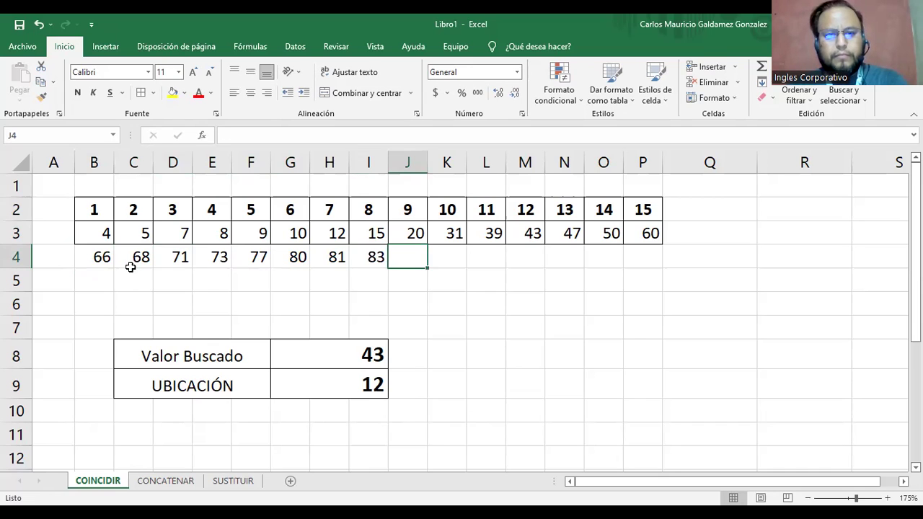
pyautogui.write('88')
pyautogui.press('Tab')
# Finish row 4 with 89, 91, 93, 97, 98 and 100 in K4:P4.
pyautogui.write('89')
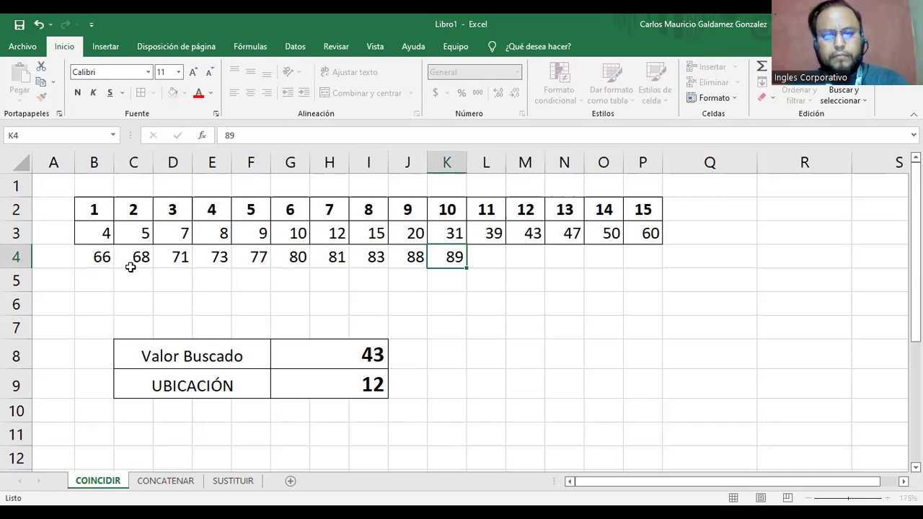
pyautogui.press('Tab')
pyautogui.write('91')
pyautogui.press('Tab')
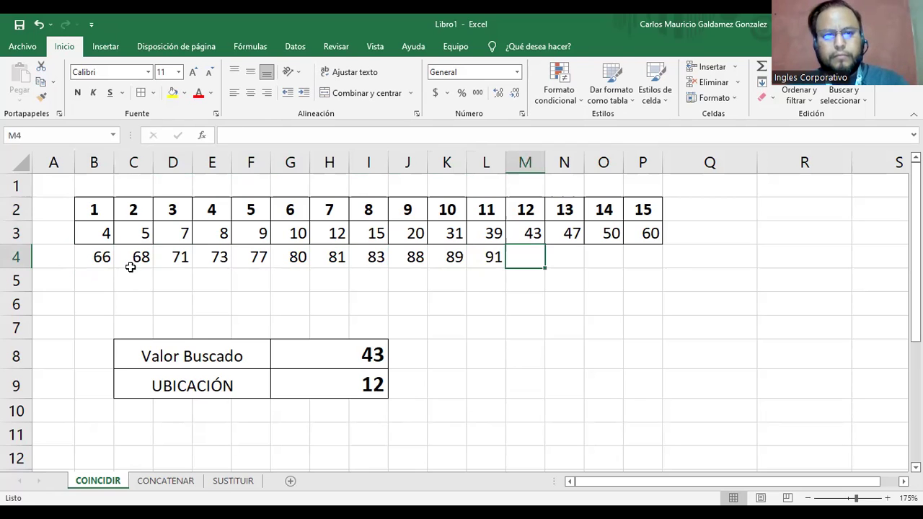
pyautogui.write('93')
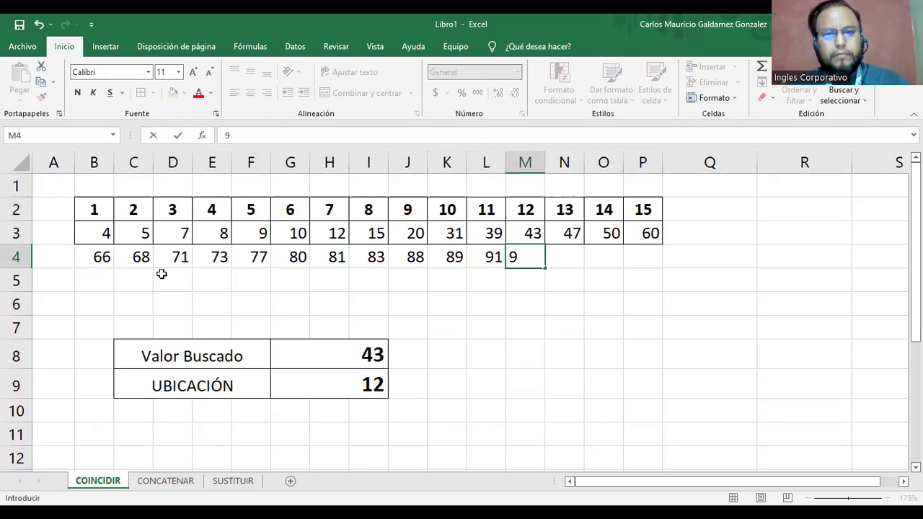
pyautogui.press('Tab')
pyautogui.write('97')
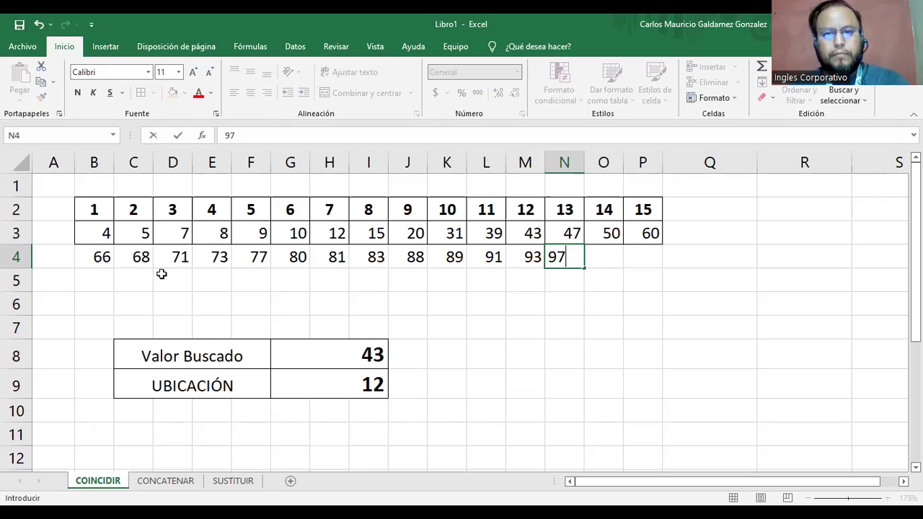
pyautogui.press('Tab')
pyautogui.write('98')
pyautogui.press('Tab')
pyautogui.write('100')
pyautogui.press('Return')
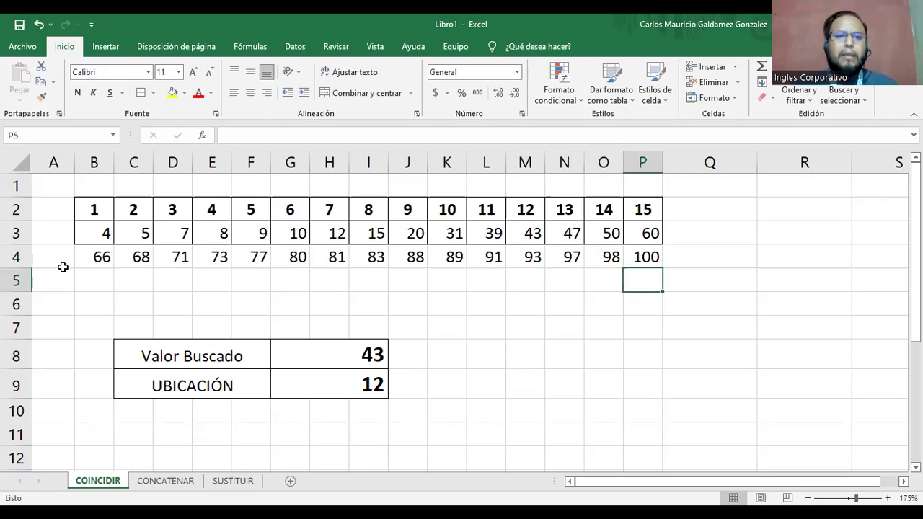
# Extend G9's lookup range to B3:P4, giving =COINCIDIR(G8;B3:P4;0).
pyautogui.moveTo(106, 232); pyautogui.dragTo(644, 257)
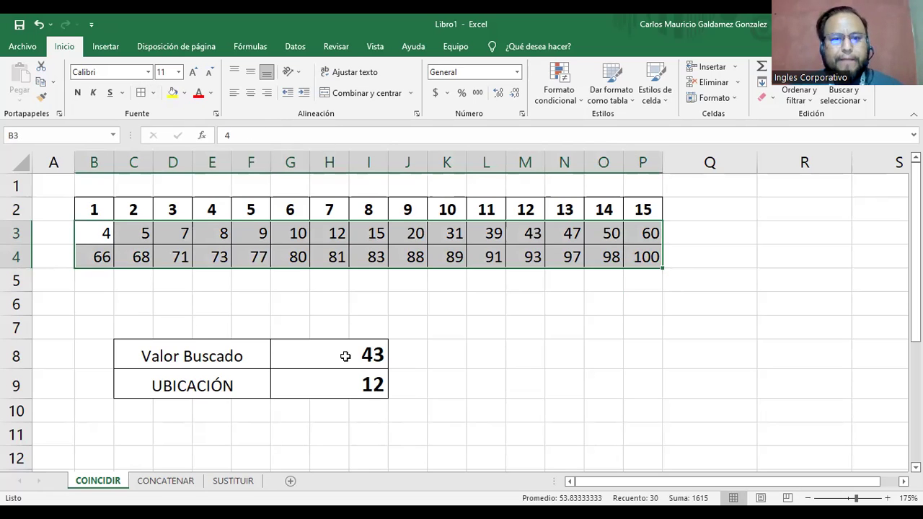
pyautogui.click(343, 354)
pyautogui.click(339, 389)
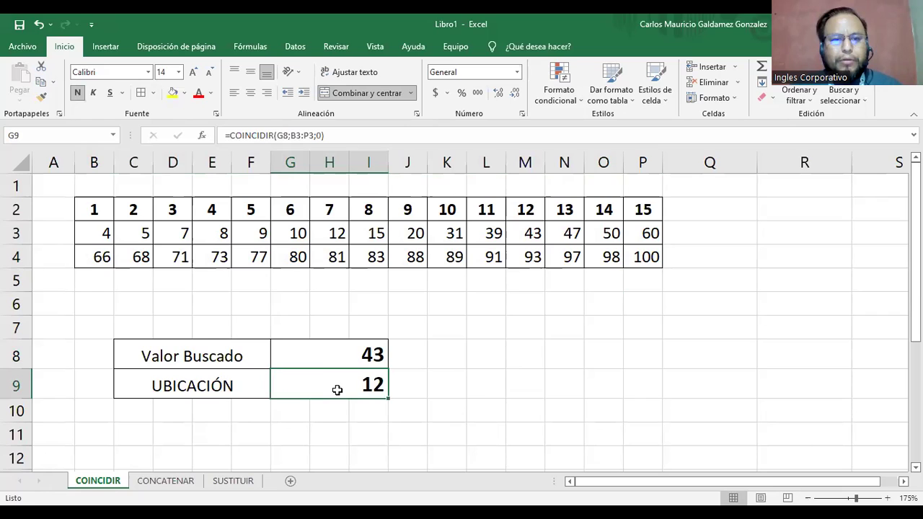
pyautogui.click(297, 135)
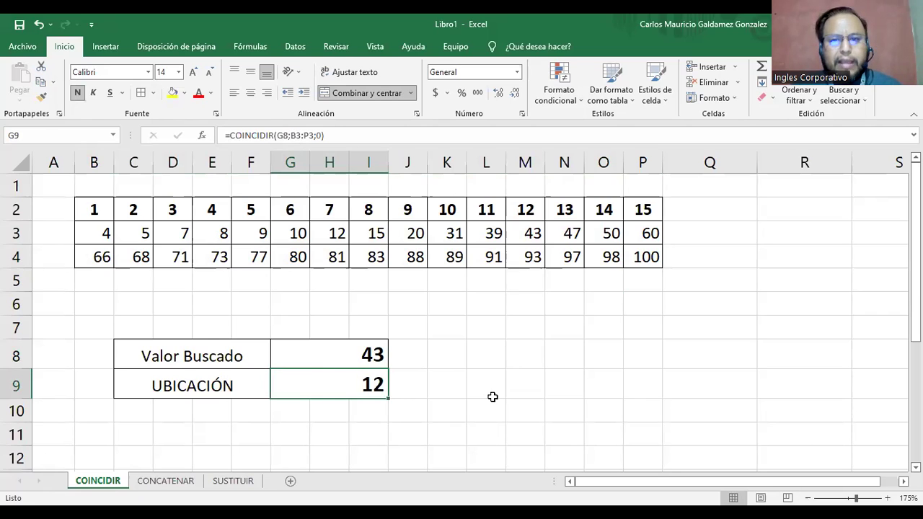
pyautogui.moveTo(661, 244); pyautogui.dragTo(661, 268)
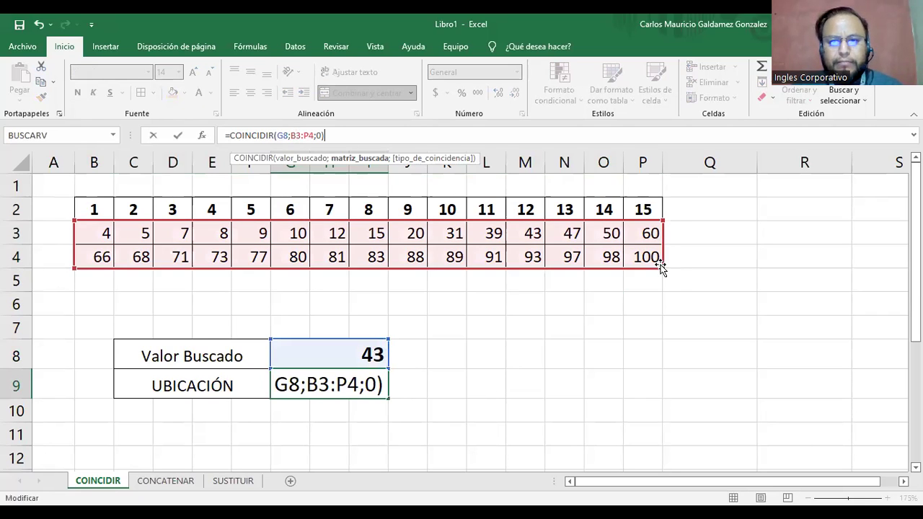
pyautogui.hotkey('ctrl', 'Return')
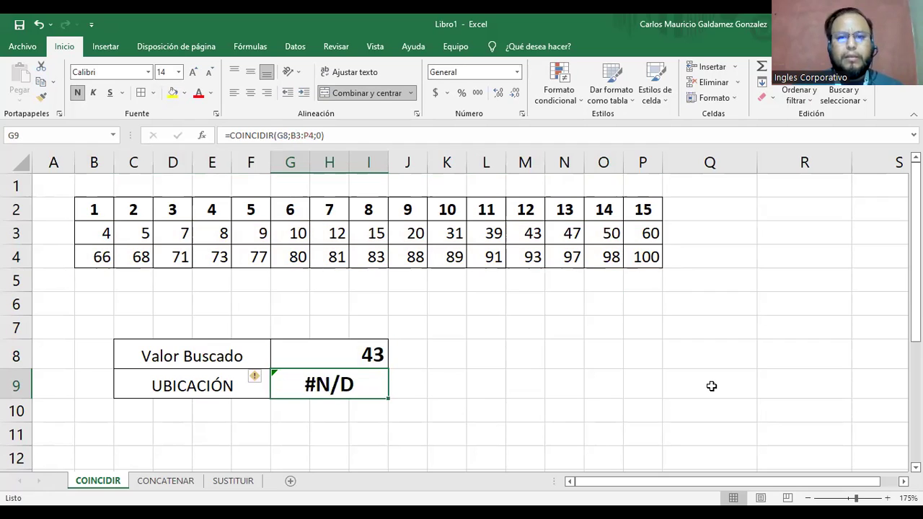
pyautogui.click(352, 350)
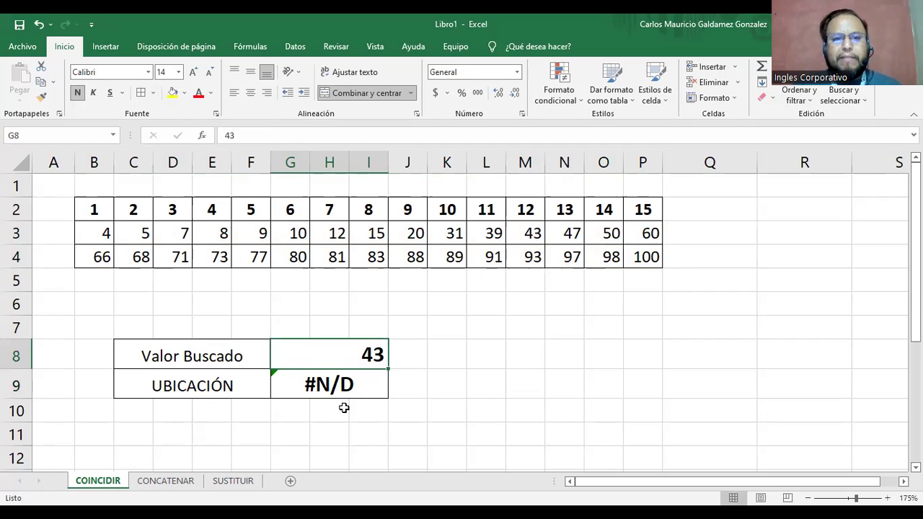
pyautogui.click(385, 397)
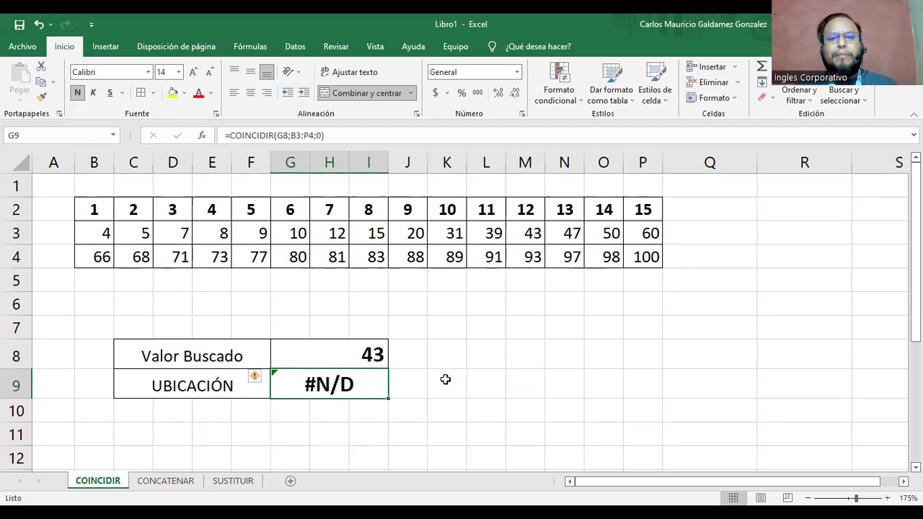
pyautogui.click(330, 359)
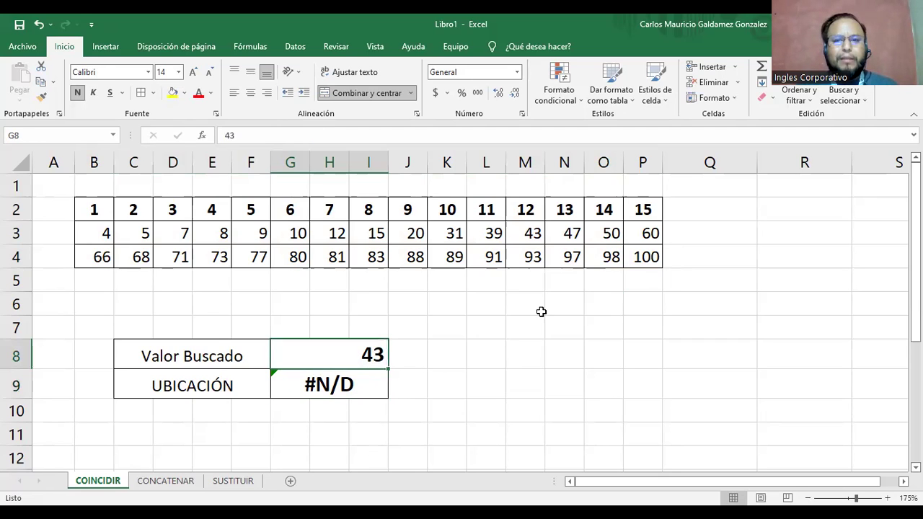
pyautogui.click(533, 235)
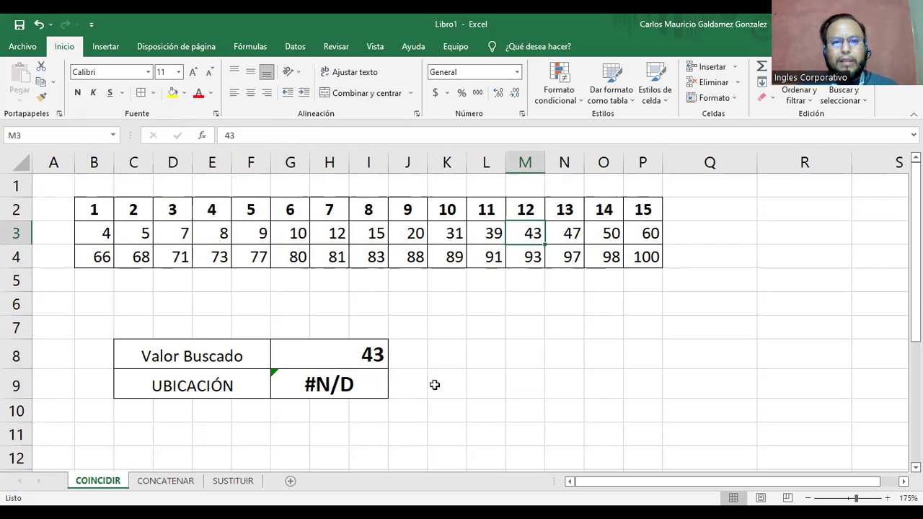
# Narrow column A and set the searched value in G8 to 88, which gives #N/D.
pyautogui.moveTo(53, 170); pyautogui.dragTo(45, 171)
pyautogui.click(312, 384)
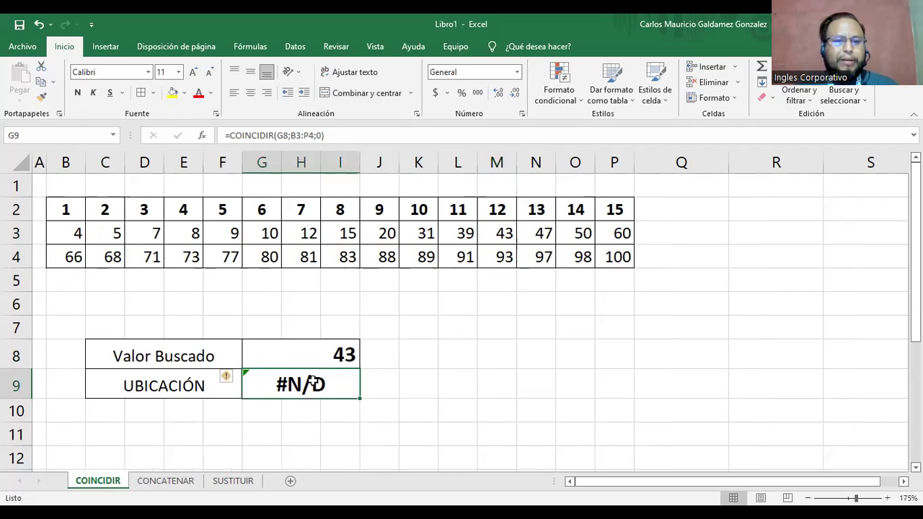
pyautogui.click(226, 377)
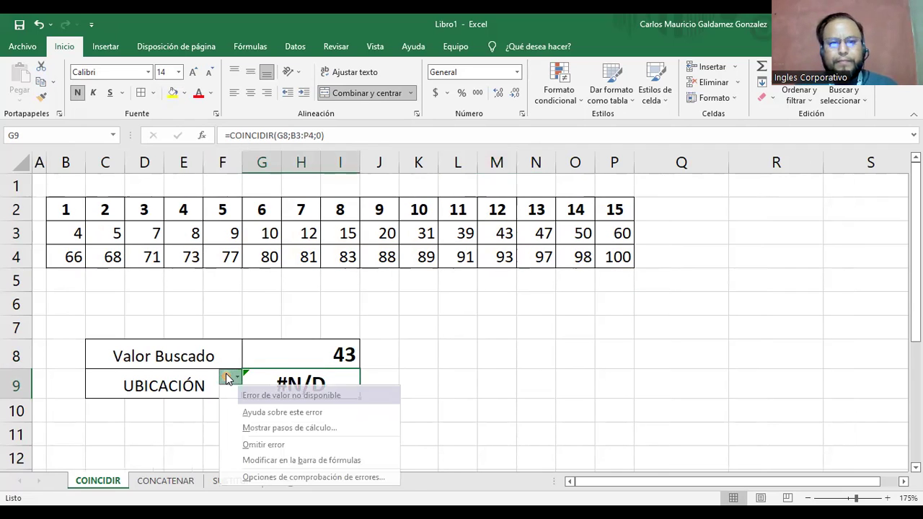
pyautogui.click(303, 360)
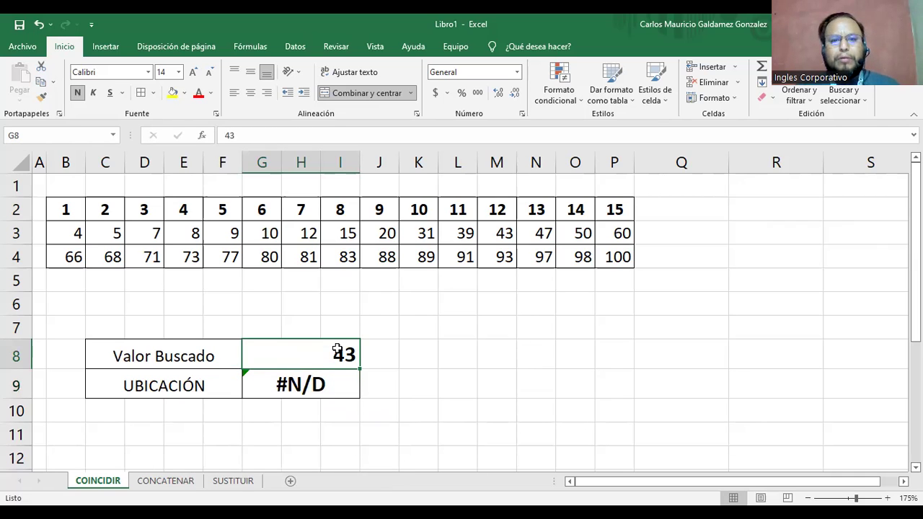
pyautogui.write('88')
pyautogui.press('Return')
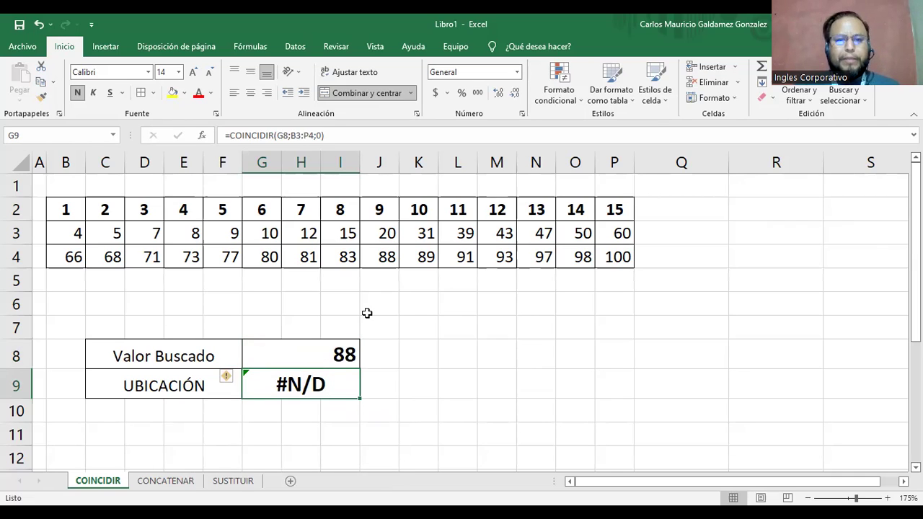
pyautogui.click(388, 259)
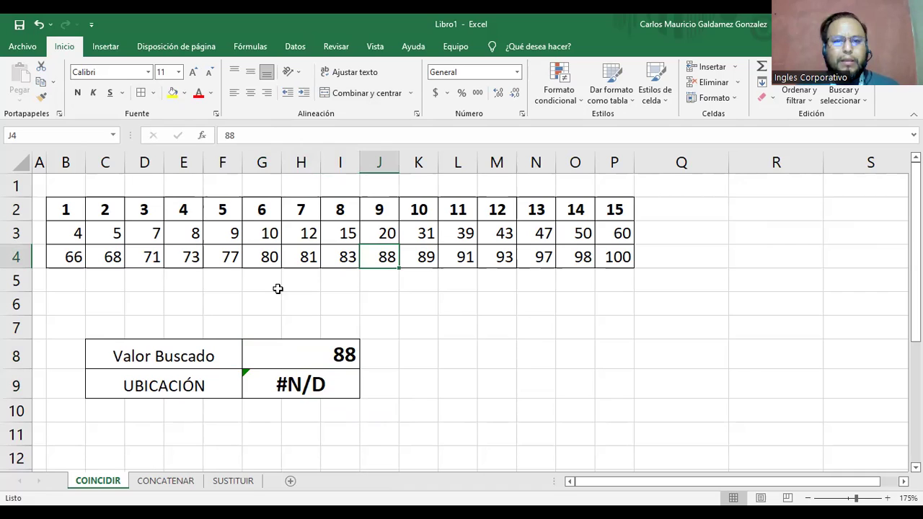
pyautogui.click(334, 385)
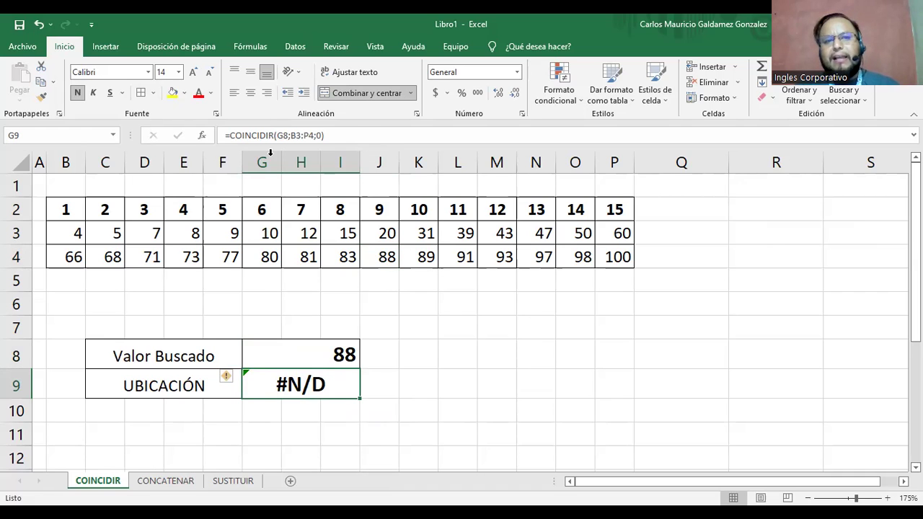
# Move row 4's values B4:P4 onto row 3 starting at Q3.
pyautogui.moveTo(67, 257); pyautogui.dragTo(617, 259)
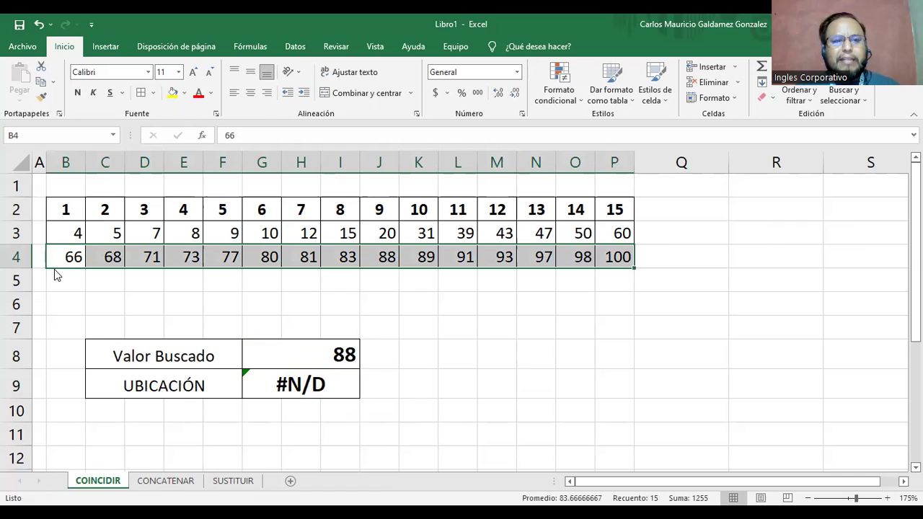
pyautogui.click(685, 236)
pyautogui.hotkey('ctrl', 'v')
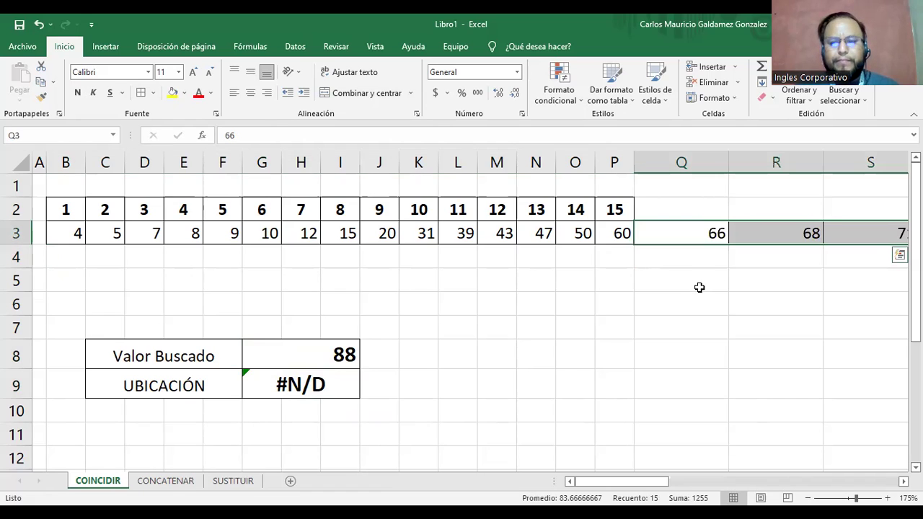
# Fit columns Q through AE and continue the row 2 position numbers from 16 to 30.
pyautogui.press('Tab')
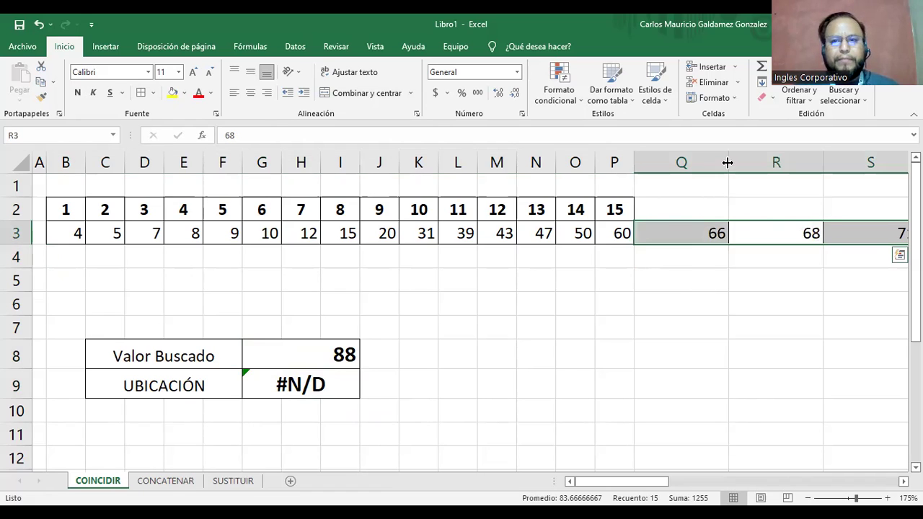
pyautogui.doubleClick(759, 167)
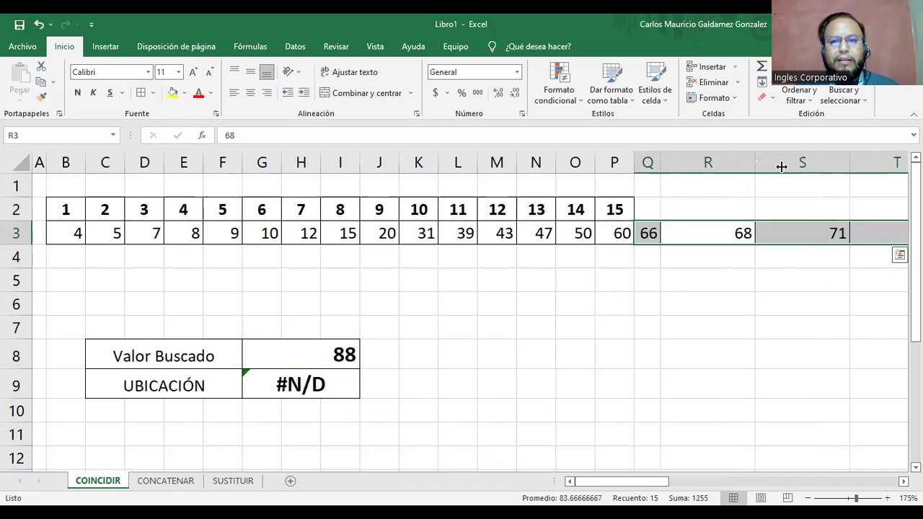
pyautogui.doubleClick(782, 167)
pyautogui.doubleClick(781, 168)
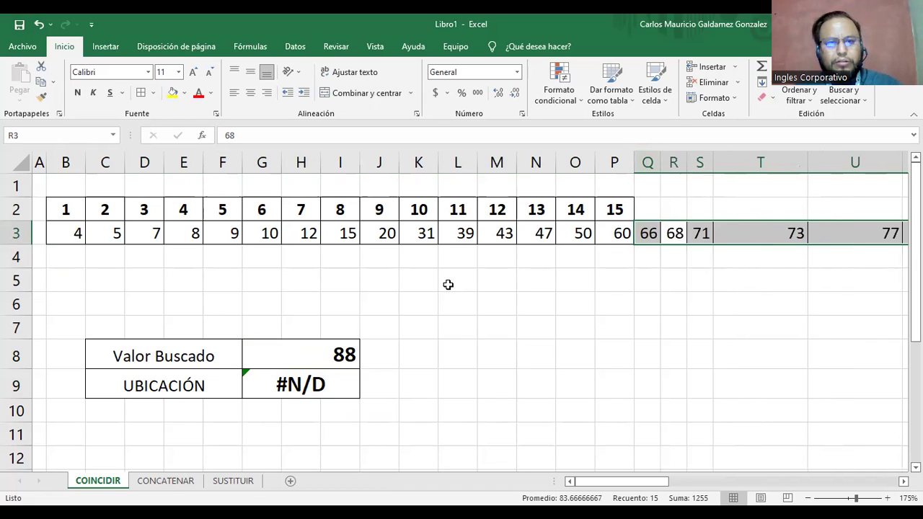
pyautogui.keyDown('ctrl'); pyautogui.scroll(-1, 448, 285); pyautogui.keyUp('ctrl')
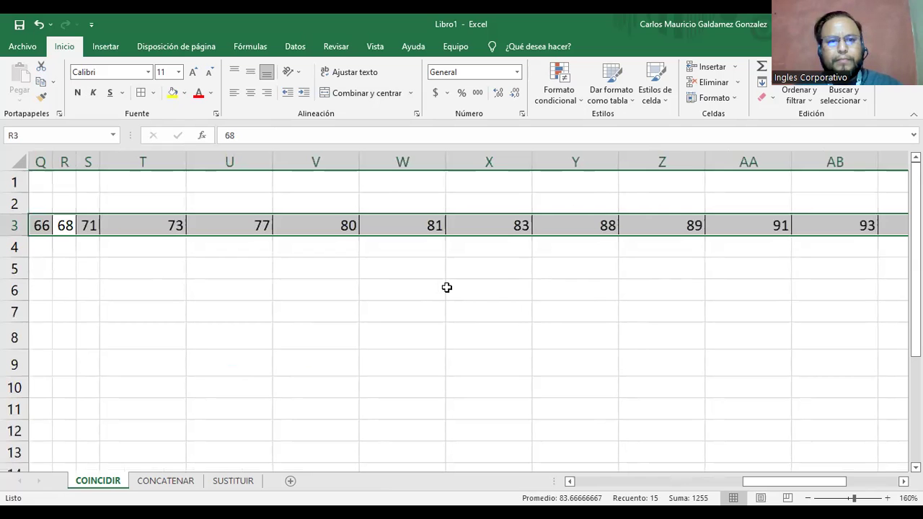
pyautogui.keyDown('ctrl'); pyautogui.scroll(-6, 261, 152); pyautogui.keyUp('ctrl')
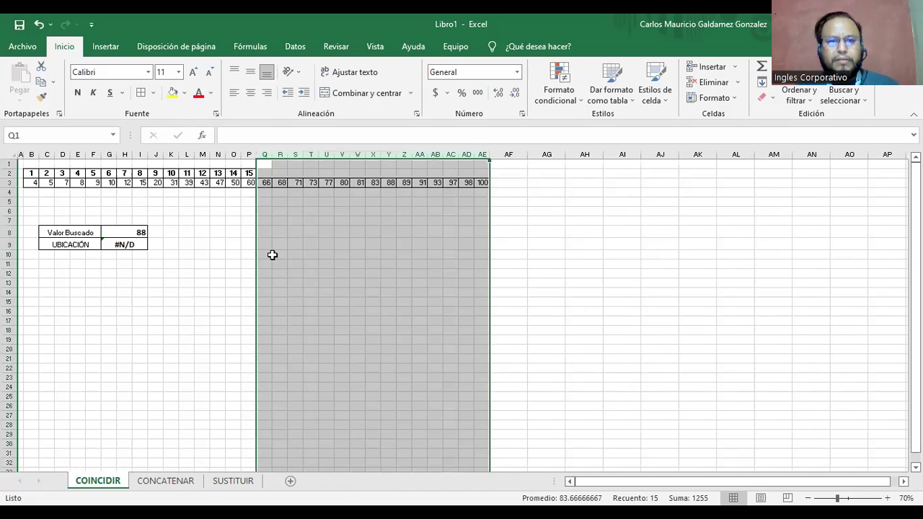
pyautogui.click(175, 192)
pyautogui.moveTo(220, 174); pyautogui.dragTo(495, 178)
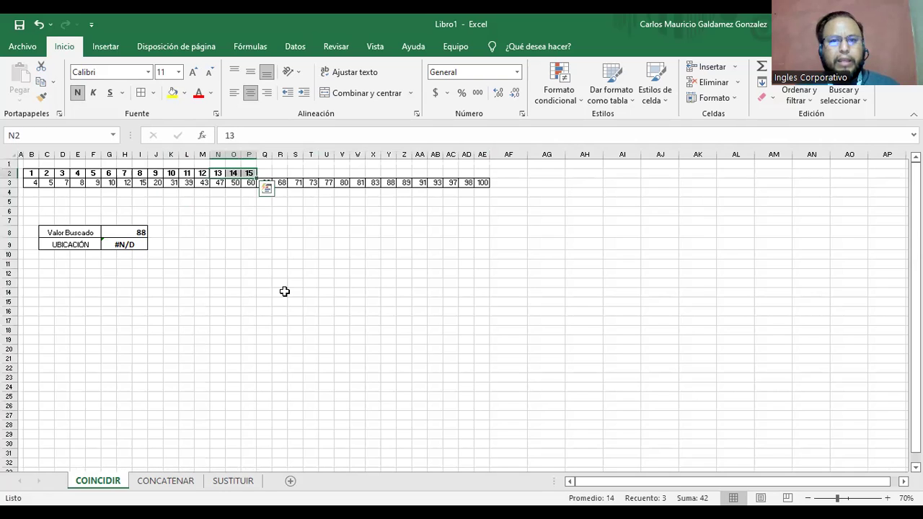
pyautogui.click(121, 234)
# Change G9's lookup range to B3:AE3 so 88 returns position 24.
pyautogui.doubleClick(127, 246)
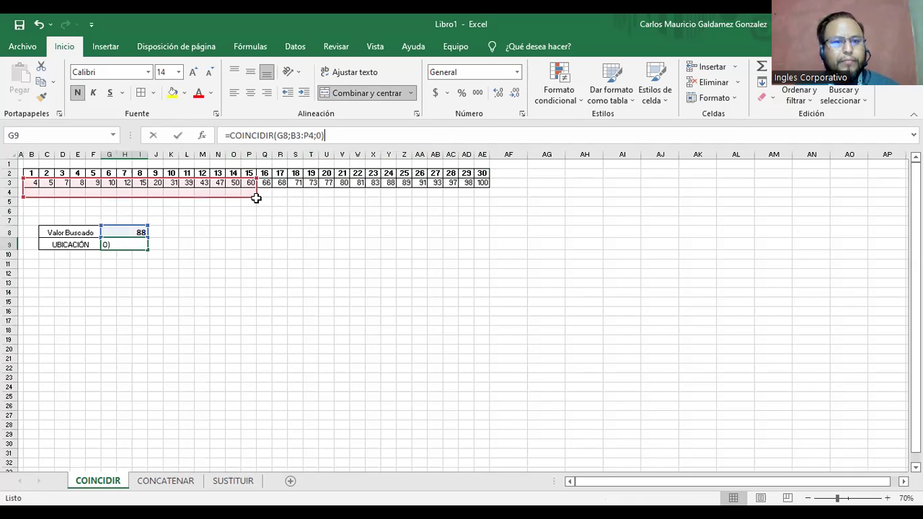
pyautogui.moveTo(254, 196); pyautogui.dragTo(489, 183)
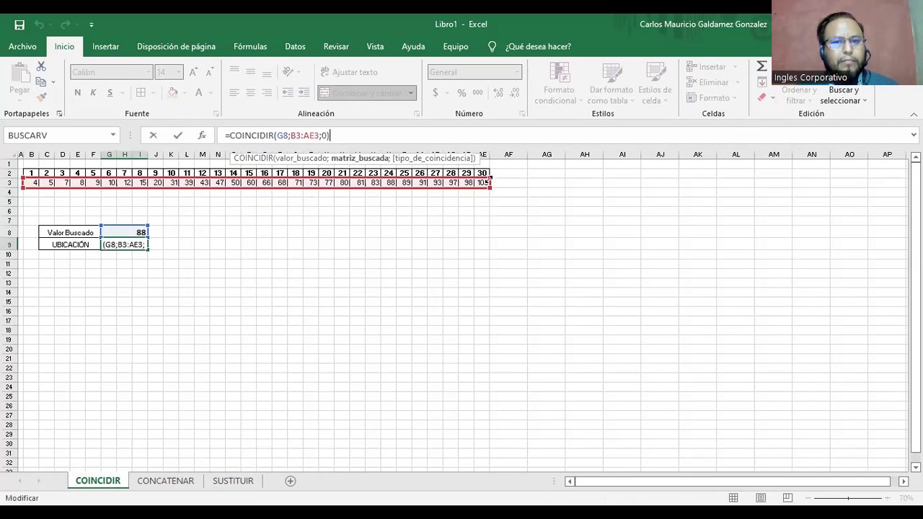
pyautogui.press('Return')
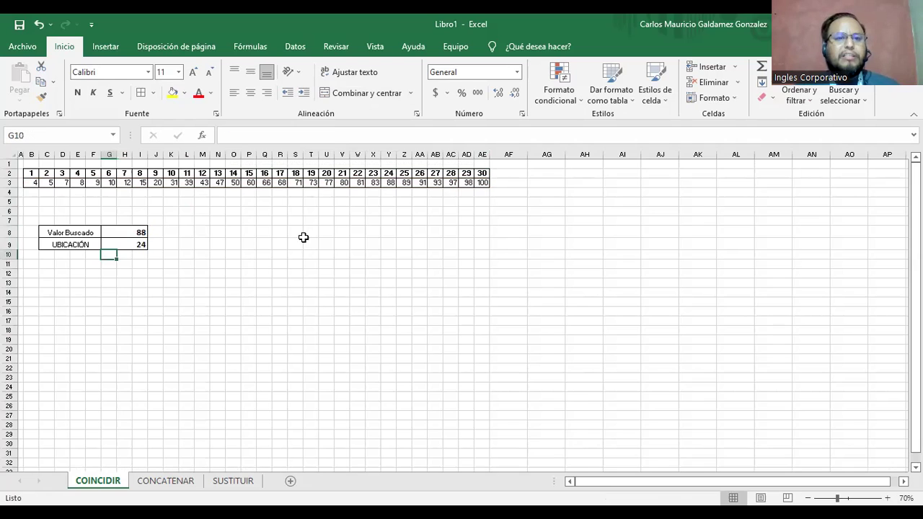
pyautogui.moveTo(389, 183); pyautogui.dragTo(388, 174)
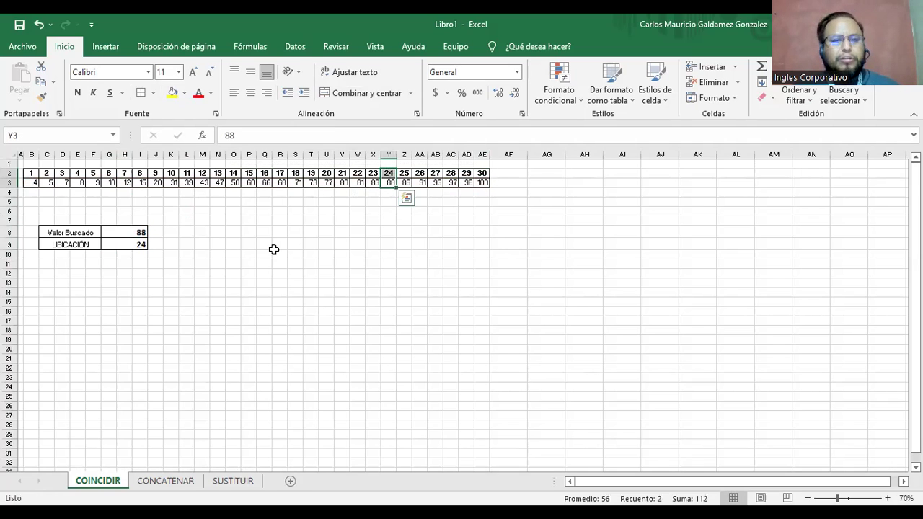
# Delete empty column A so the table sits in A2:AD3, with UBICACIÓN still returning 24.
pyautogui.keyDown('ctrl'); pyautogui.scroll(2, 281, 289); pyautogui.keyUp('ctrl')
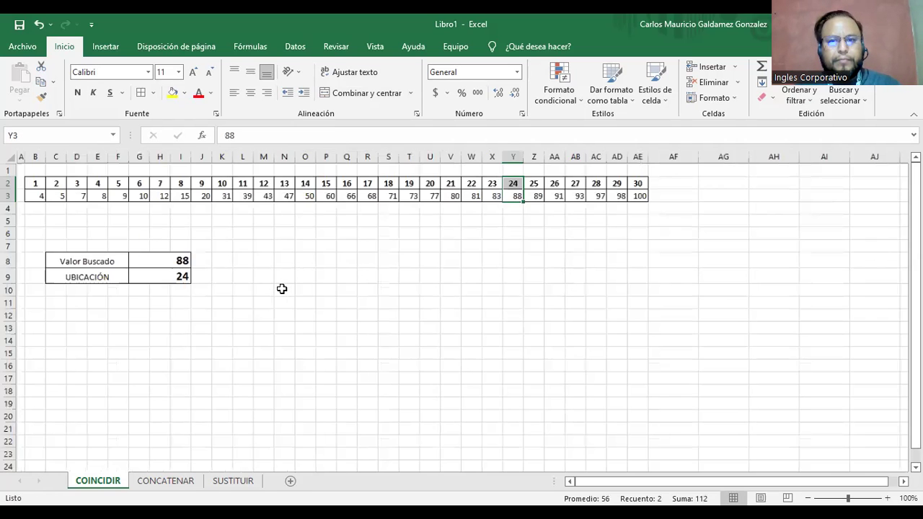
pyautogui.keyDown('ctrl'); pyautogui.scroll(3, 362, 288); pyautogui.keyUp('ctrl')
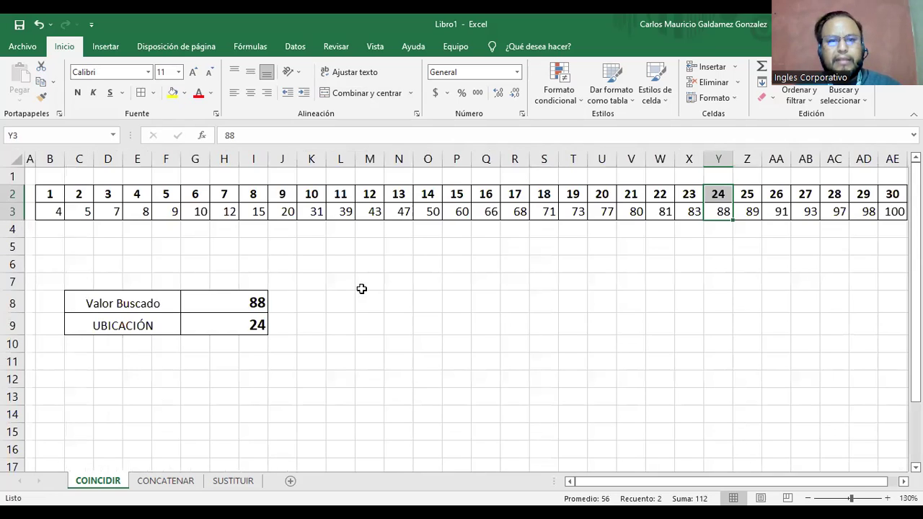
pyautogui.rightClick(29, 159)
pyautogui.press('Return')
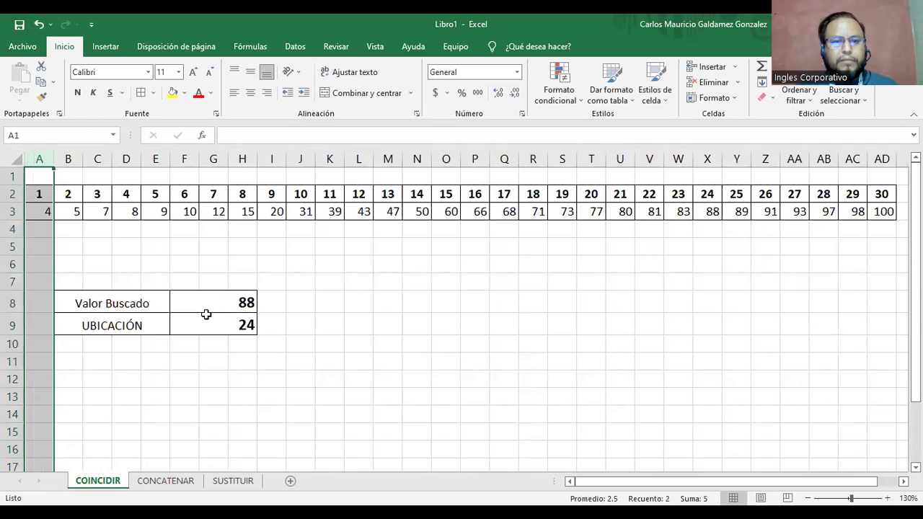
pyautogui.click(207, 316)
pyautogui.moveTo(707, 198); pyautogui.dragTo(706, 212)
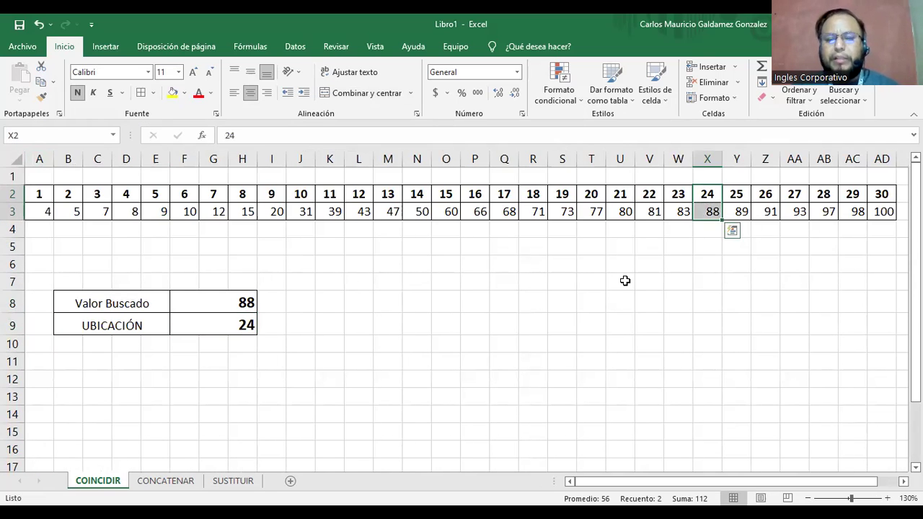
pyautogui.click(227, 325)
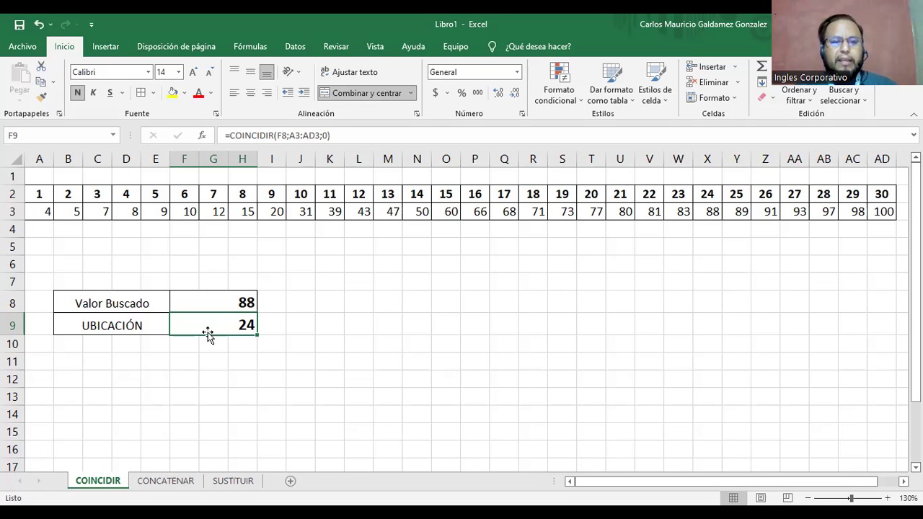
pyautogui.scroll(-1, 276, 339)
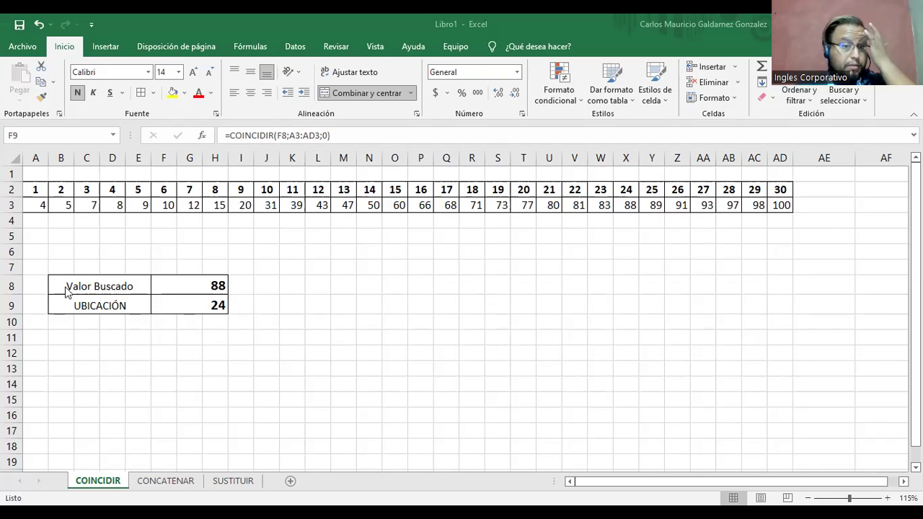
# On the CONCATENAR sheet, enter the Primer Apellido and Segundo Apellido headers in C2 and D2.
pyautogui.click(165, 481)
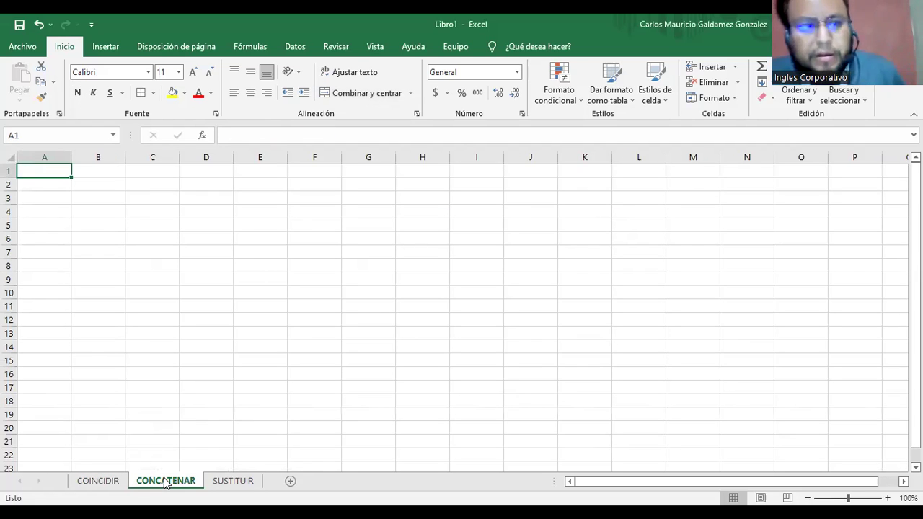
pyautogui.click(91, 189)
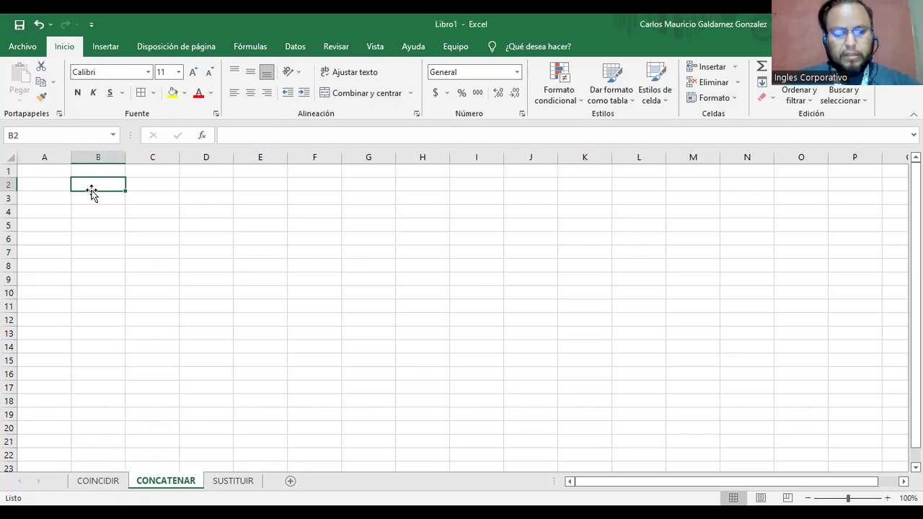
pyautogui.write('Nombr')
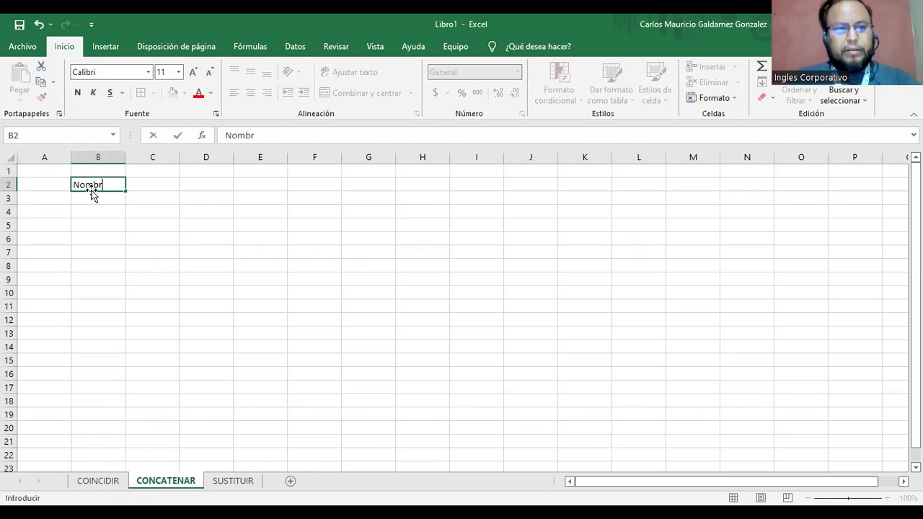
pyautogui.write('es')
pyautogui.press('Tab')
pyautogui.write('A')
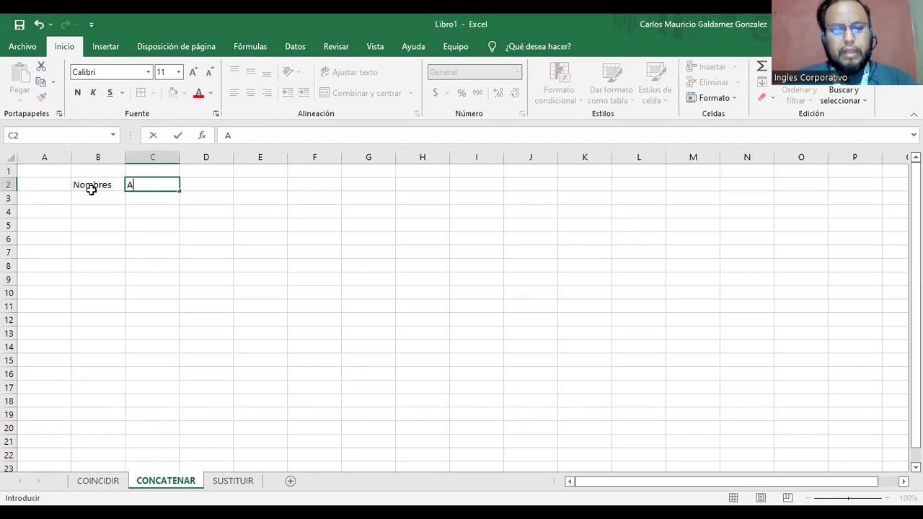
pyautogui.write('pellido')
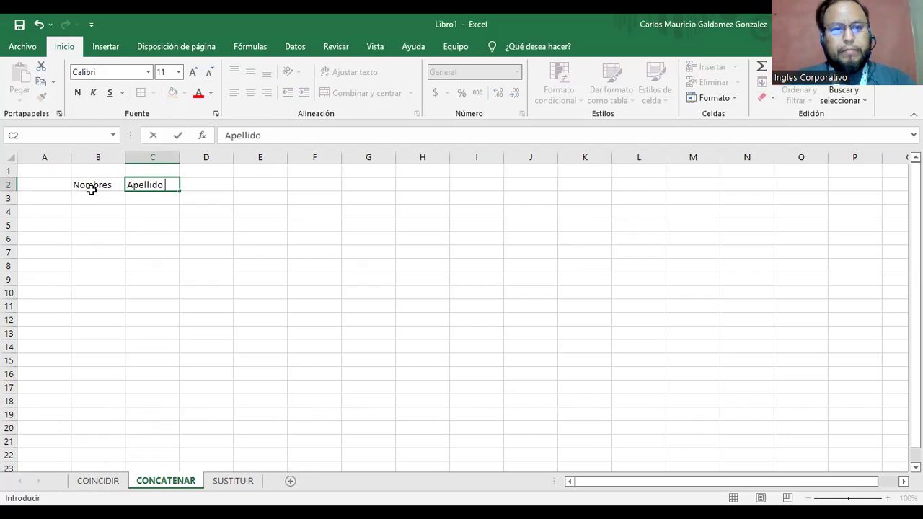
pyautogui.press('Escape')
pyautogui.write('Primer')
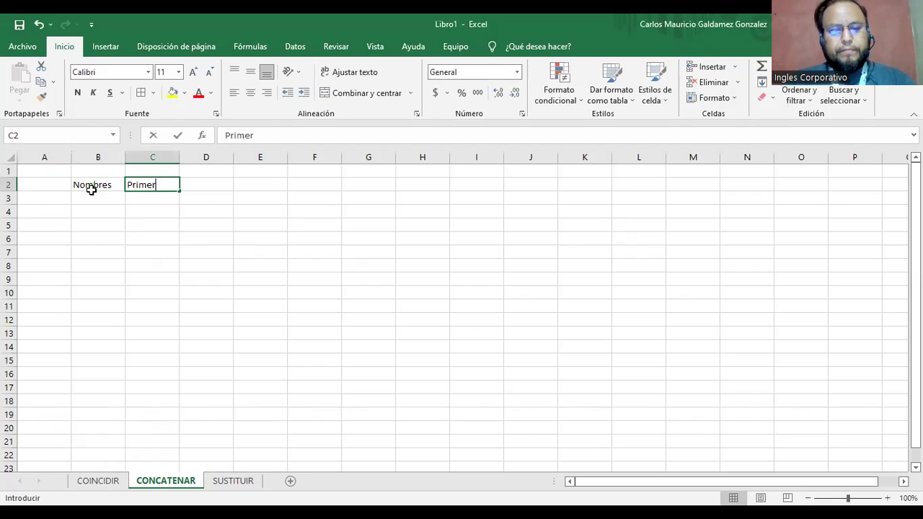
pyautogui.write(' Apellido')
pyautogui.press('Tab')
pyautogui.write('S')
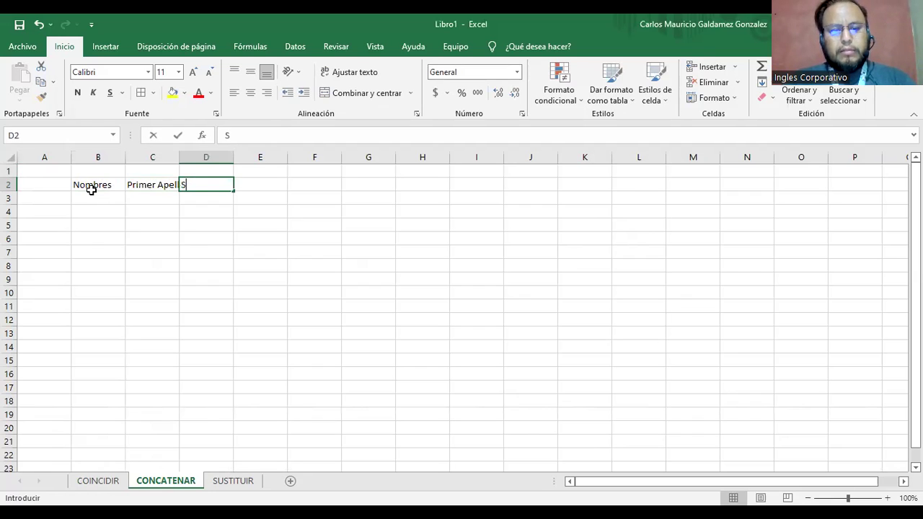
pyautogui.write('egundo Apellido')
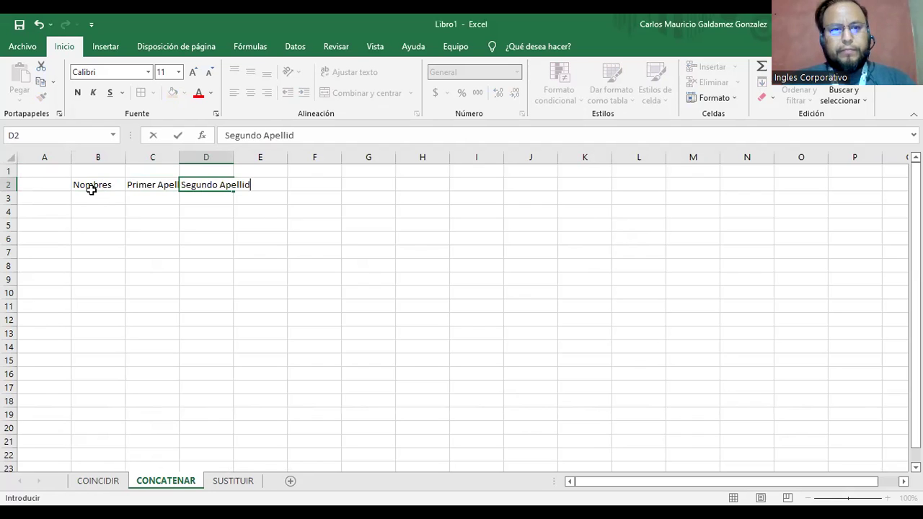
pyautogui.click(92, 195)
# Enter the Primer Nombre and Segundo Nombre headers in A2 and B2.
pyautogui.press('Up')
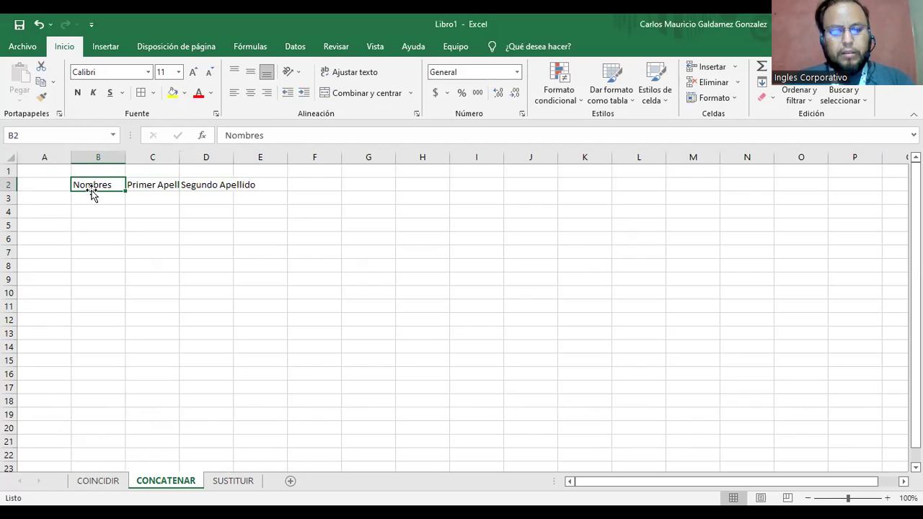
pyautogui.write('Primer')
pyautogui.press('BackSpace')
pyautogui.press('BackSpace')
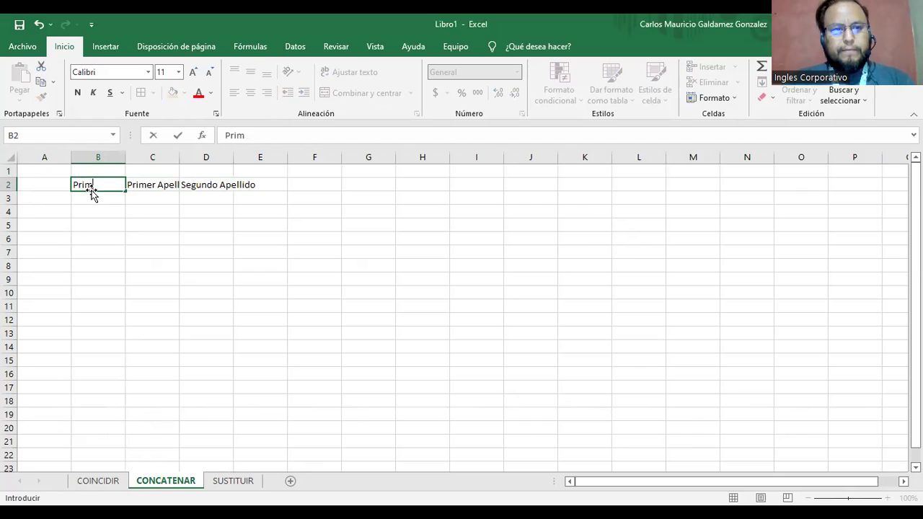
pyautogui.press('BackSpace')
pyautogui.press('BackSpace')
pyautogui.press('BackSpace')
pyautogui.press('BackSpace')
pyautogui.press('Left')
pyautogui.write('Primer')
pyautogui.write(' Nombres')
pyautogui.click(91, 191)
pyautogui.write('Segundo Nombre')
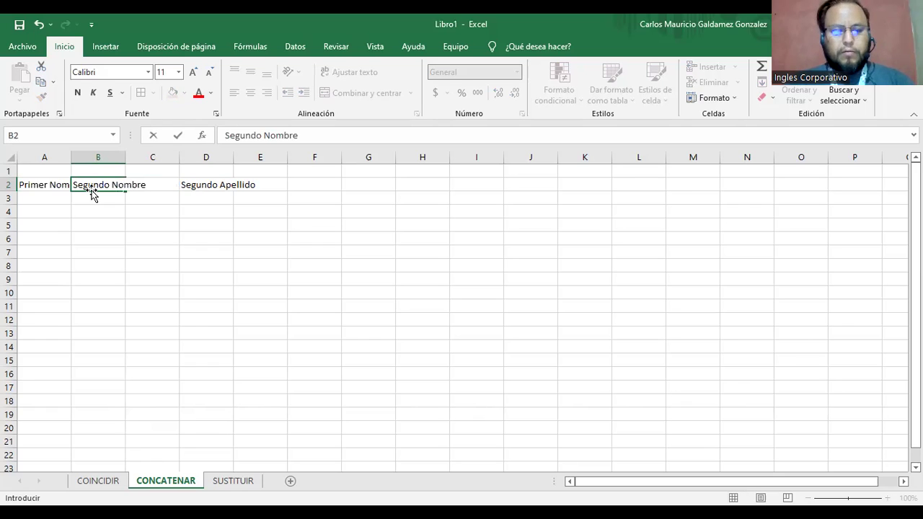
pyautogui.press('Tab')
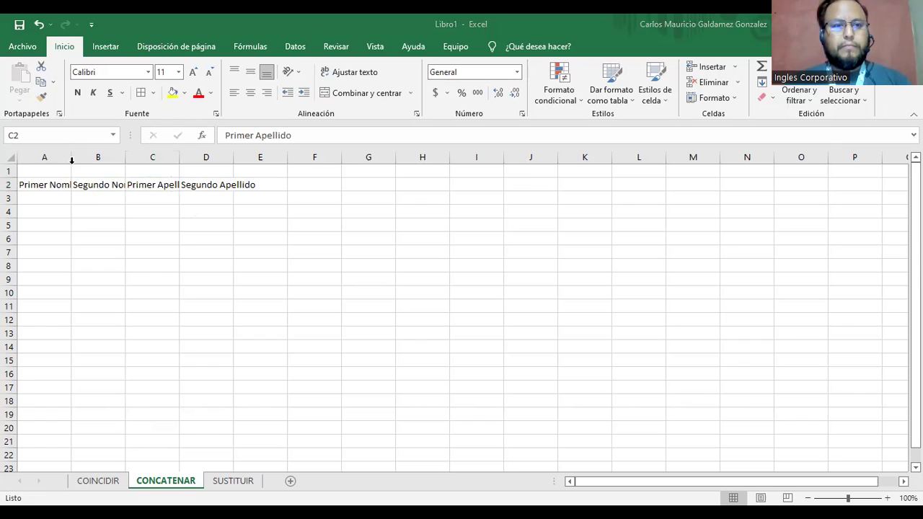
# Autofit columns A and B, and add the Nombre Completo header in E2.
pyautogui.doubleClick(141, 158)
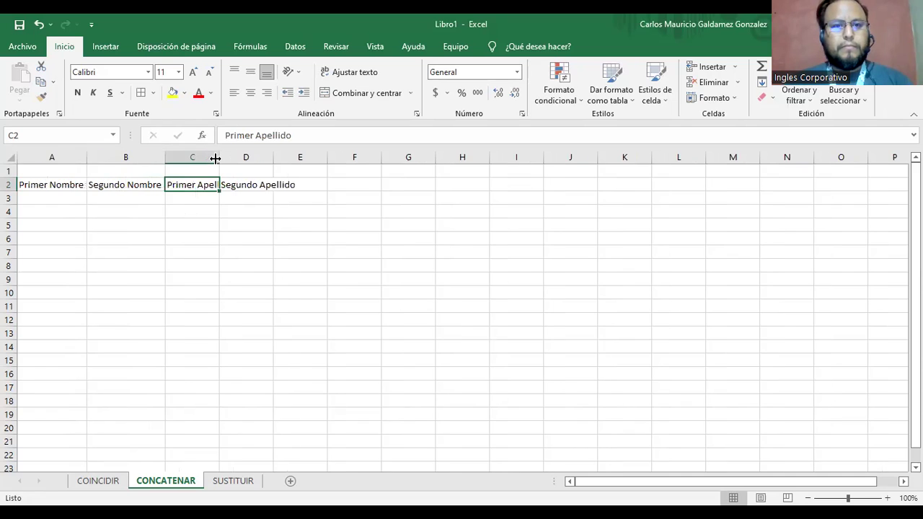
pyautogui.click(377, 185)
pyautogui.write('Nombre ')
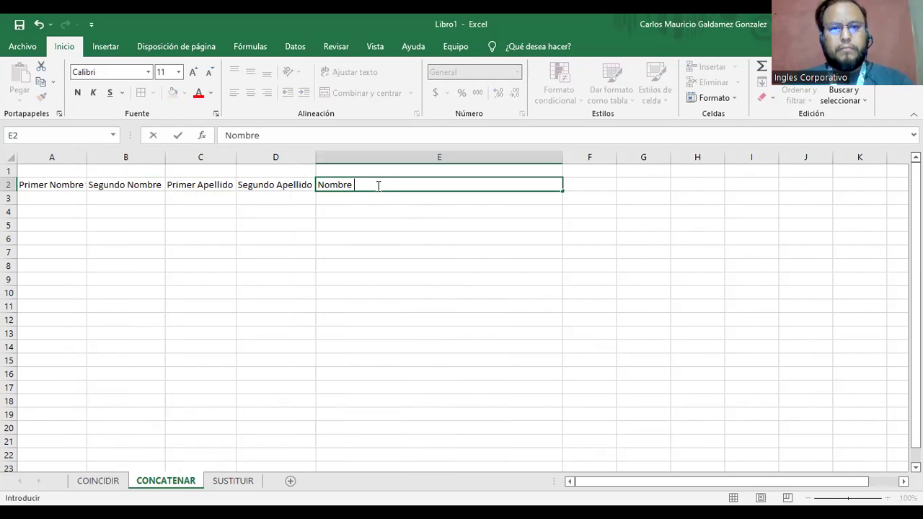
pyautogui.write('COmpleto')
pyautogui.press('BackSpace')
pyautogui.press('BackSpace')
pyautogui.press('BackSpace')
pyautogui.press('BackSpace')
pyautogui.press('BackSpace')
pyautogui.press('BackSpace')
pyautogui.press('BackSpace')
pyautogui.write('ompleto')
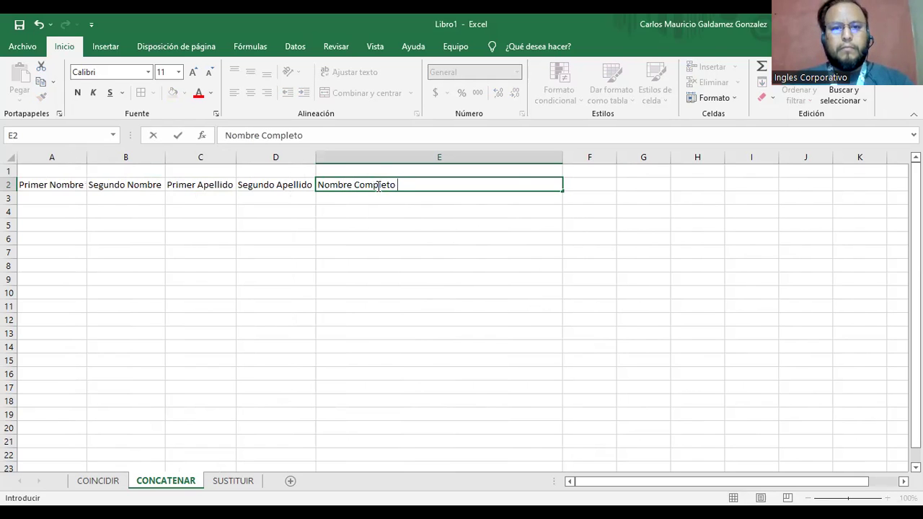
# Make the A2:E2 headers centred and bold.
pyautogui.moveTo(39, 185); pyautogui.dragTo(364, 185)
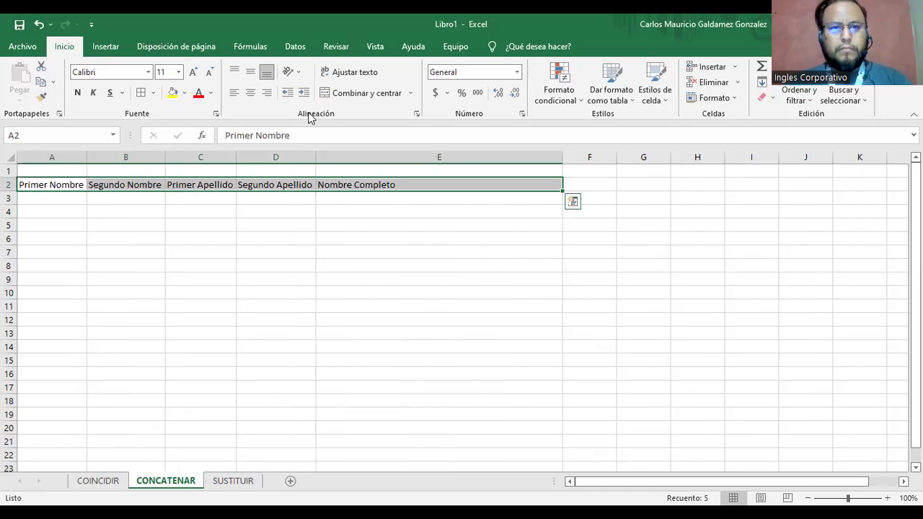
pyautogui.click(250, 92)
pyautogui.click(77, 92)
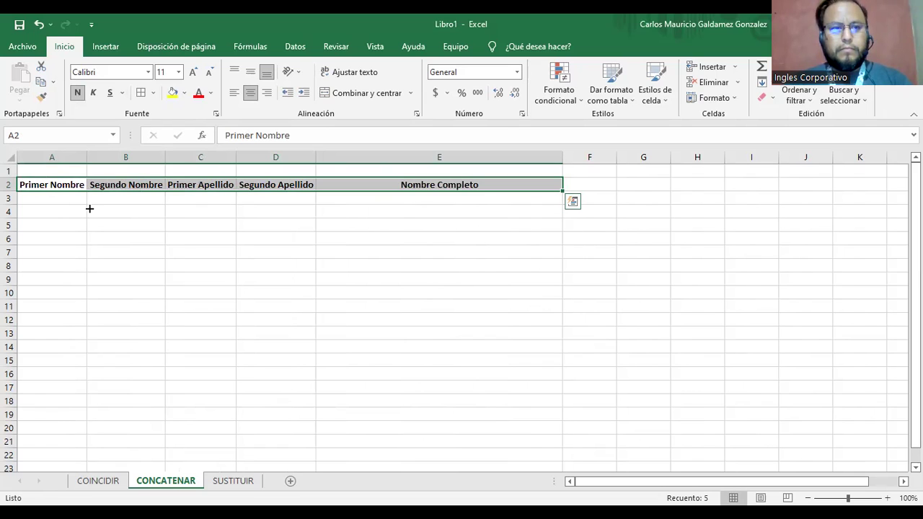
pyautogui.click(72, 199)
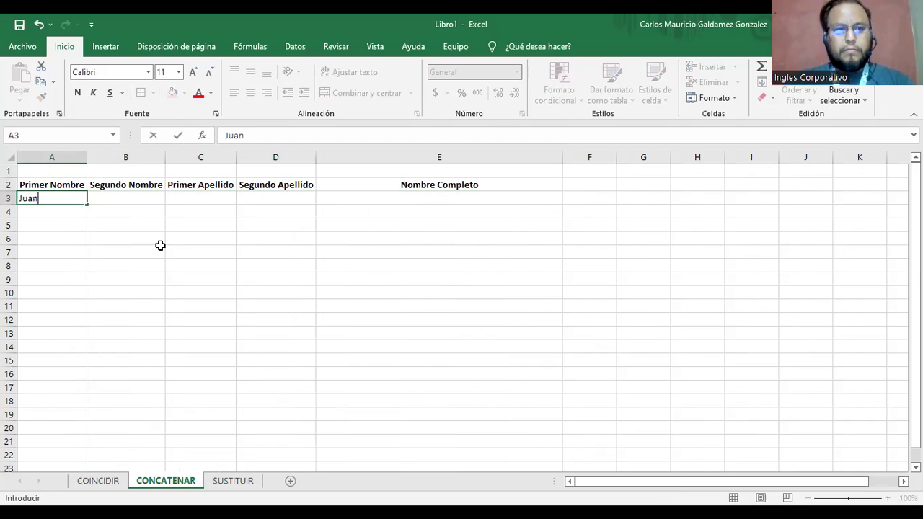
# Fill rows 3–5 with each person's first name, middle name and both surnames.
pyautogui.press('Tab')
pyautogui.press('Tab')
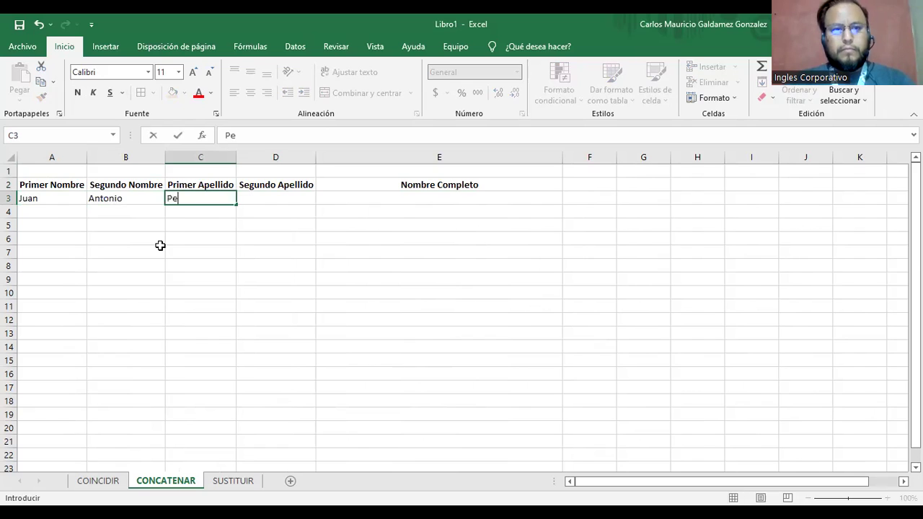
pyautogui.press('Tab')
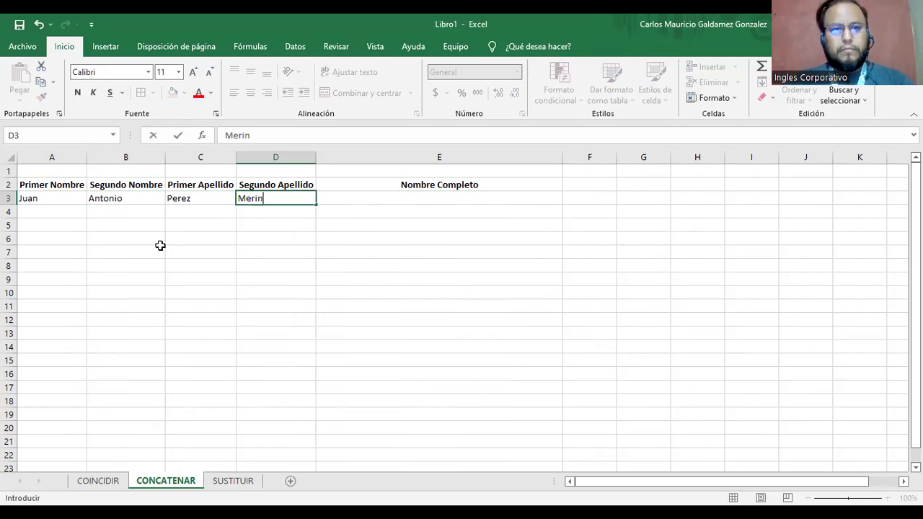
pyautogui.press('Return')
pyautogui.press('Tab')
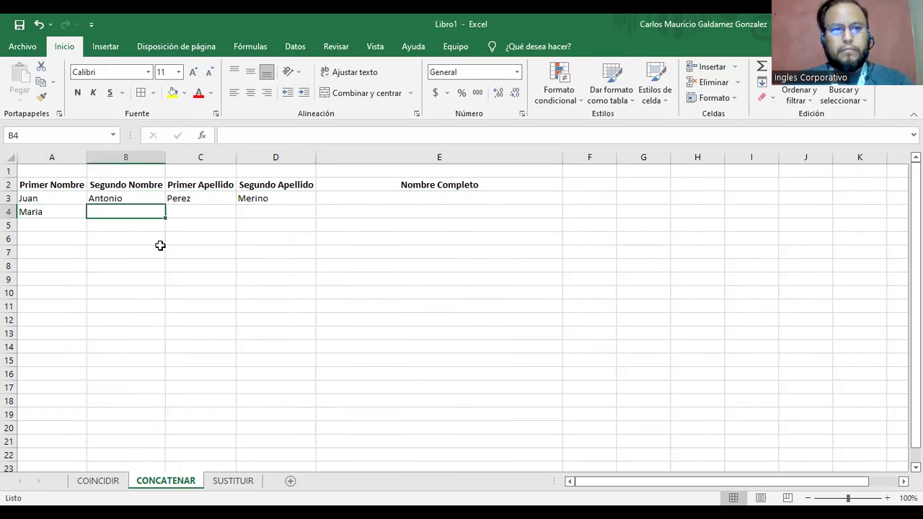
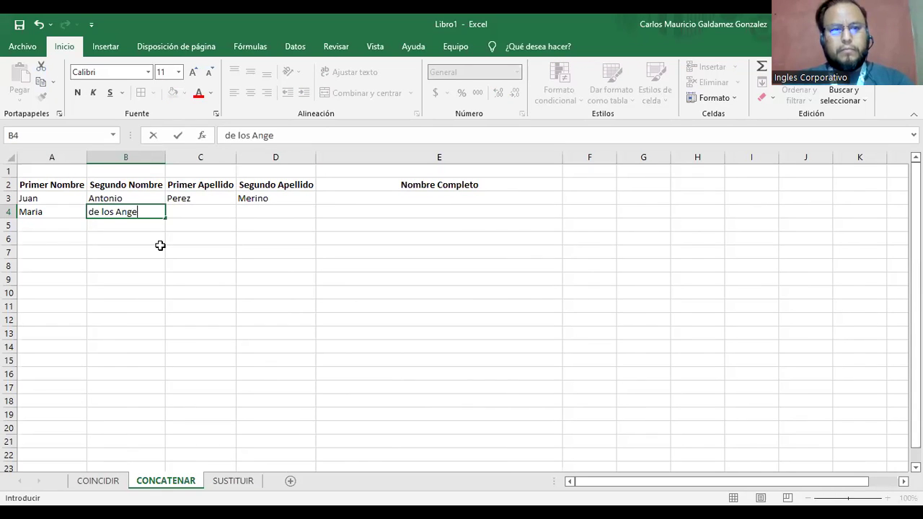
pyautogui.press('Tab')
pyautogui.press('Tab')
pyautogui.press('Return')
pyautogui.press('Tab')
pyautogui.press('Tab')
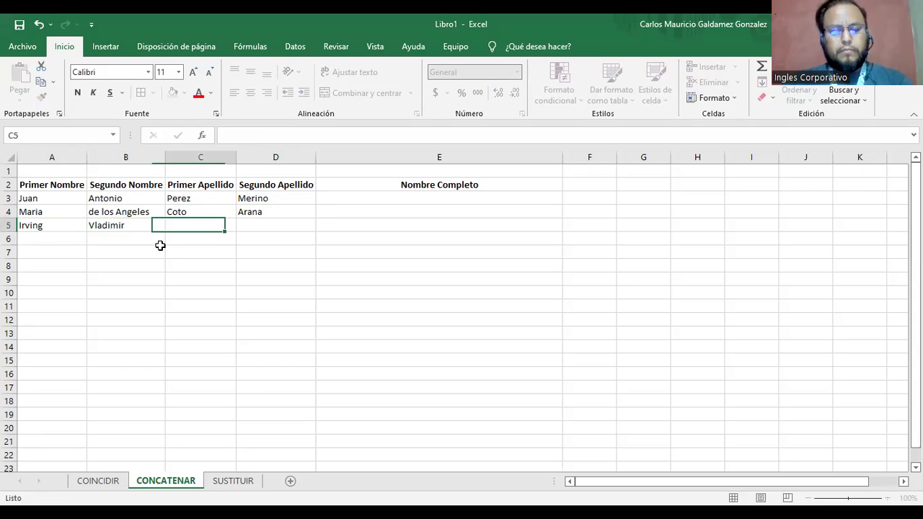
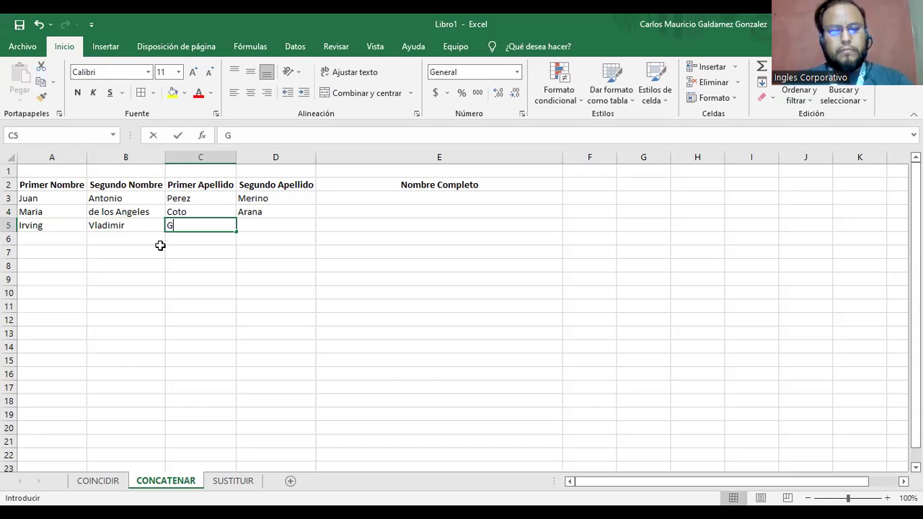
pyautogui.press('Tab')
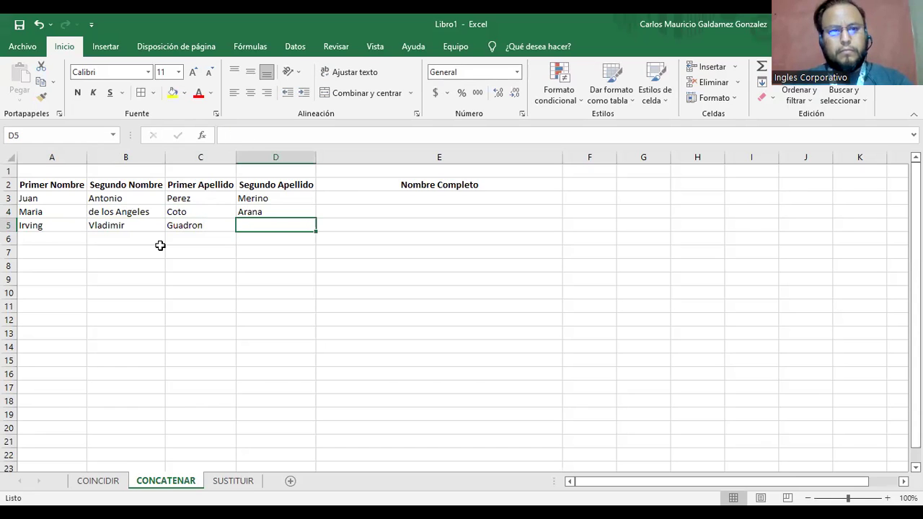
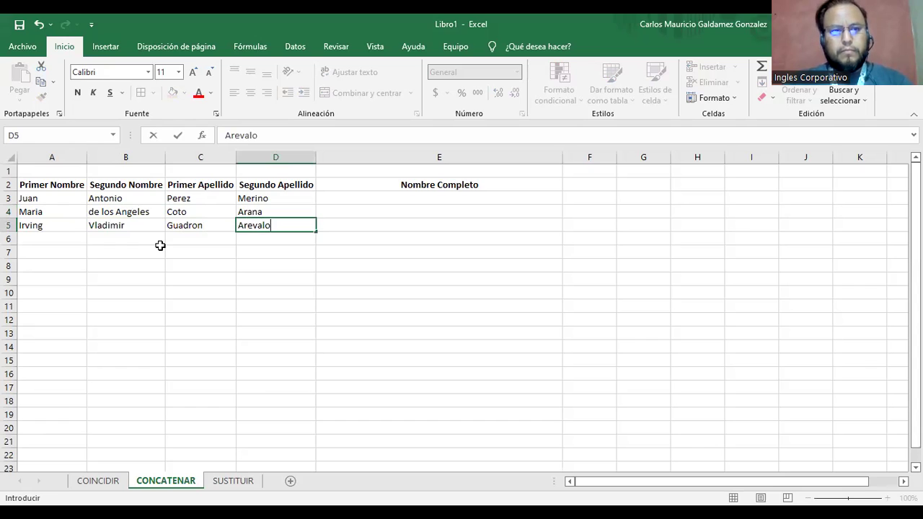
pyautogui.press('Return')
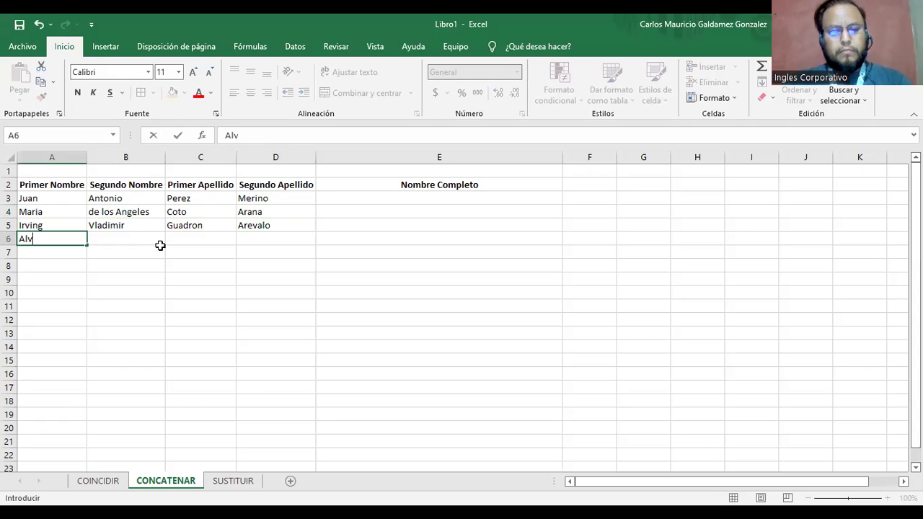
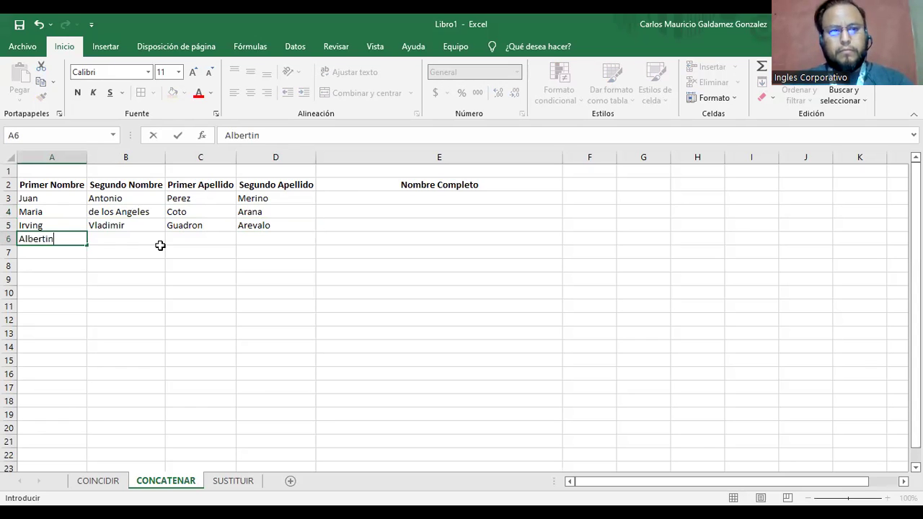
# Fill rows 6–7 with first name, middle name and both surnames, correcting typos.
pyautogui.press('Tab')
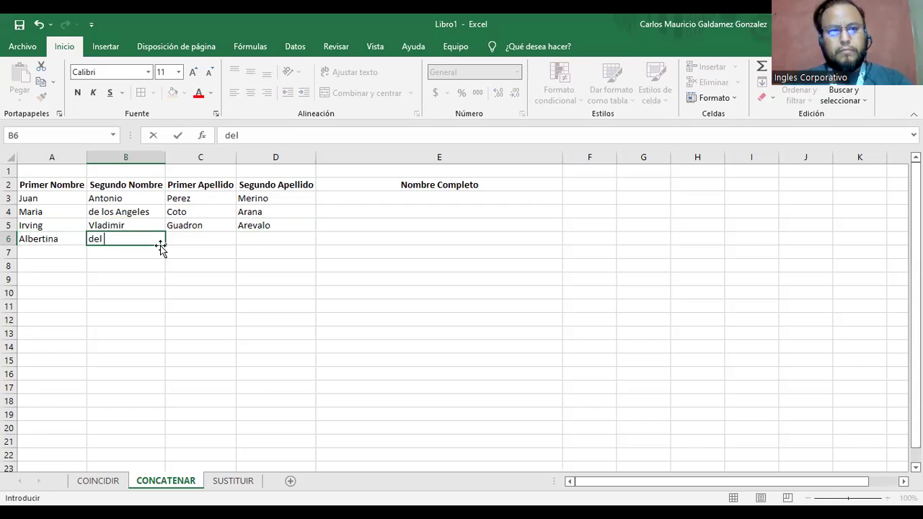
pyautogui.press('Tab')
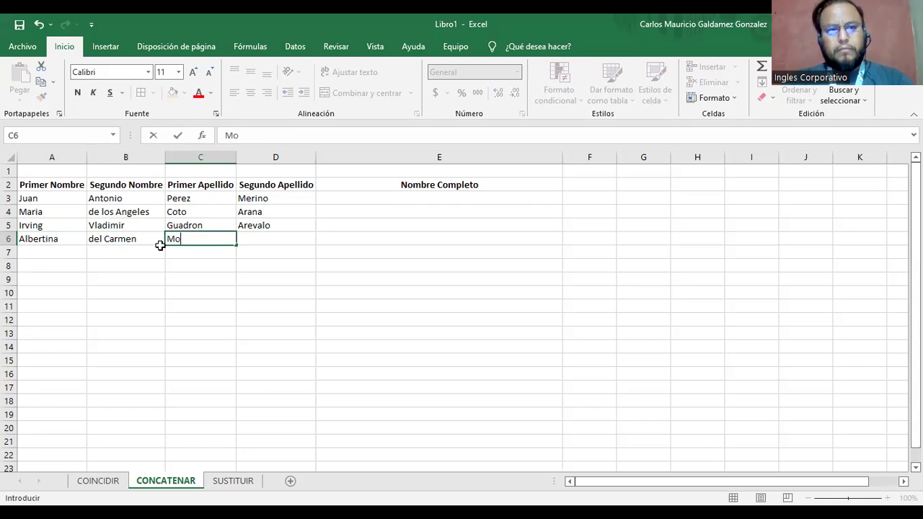
pyautogui.press('Tab')
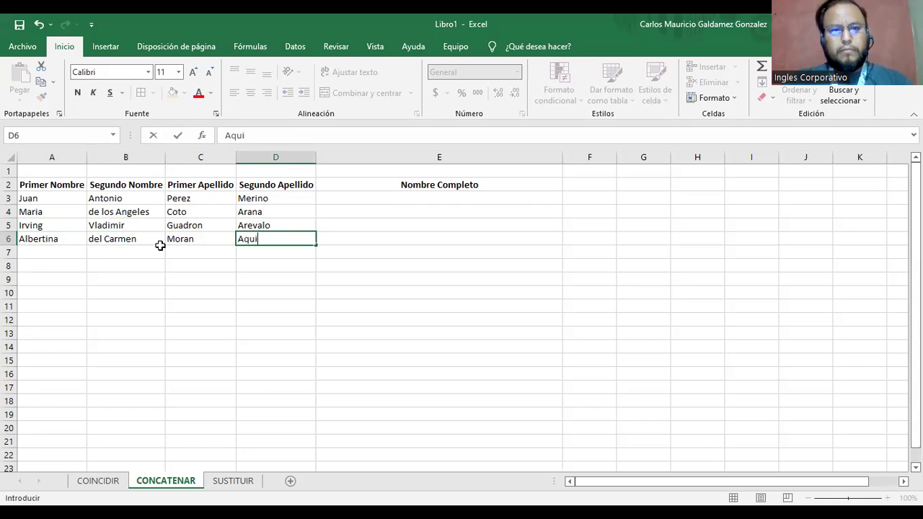
pyautogui.press('Return')
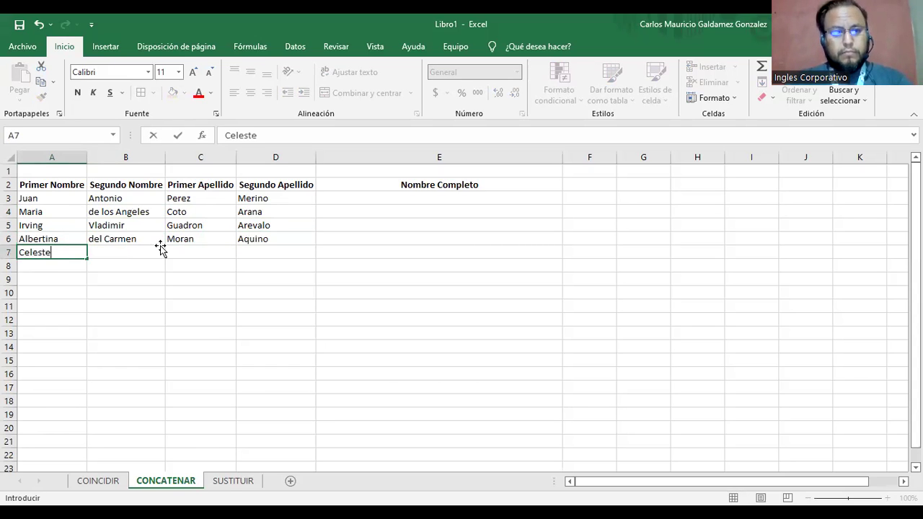
pyautogui.press('Tab')
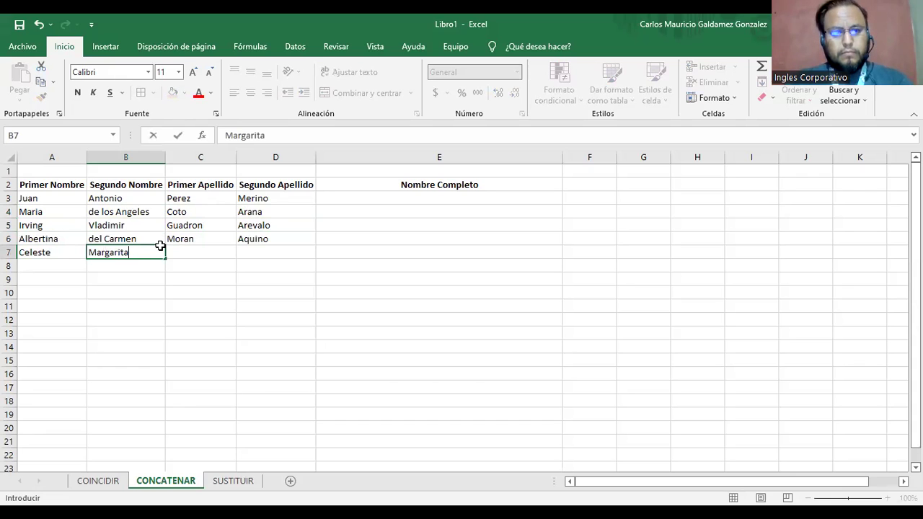
pyautogui.press('Tab')
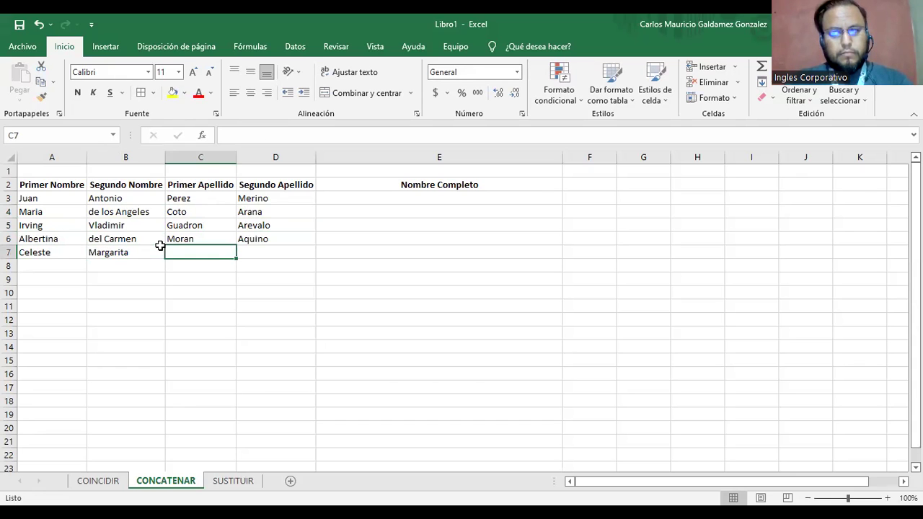
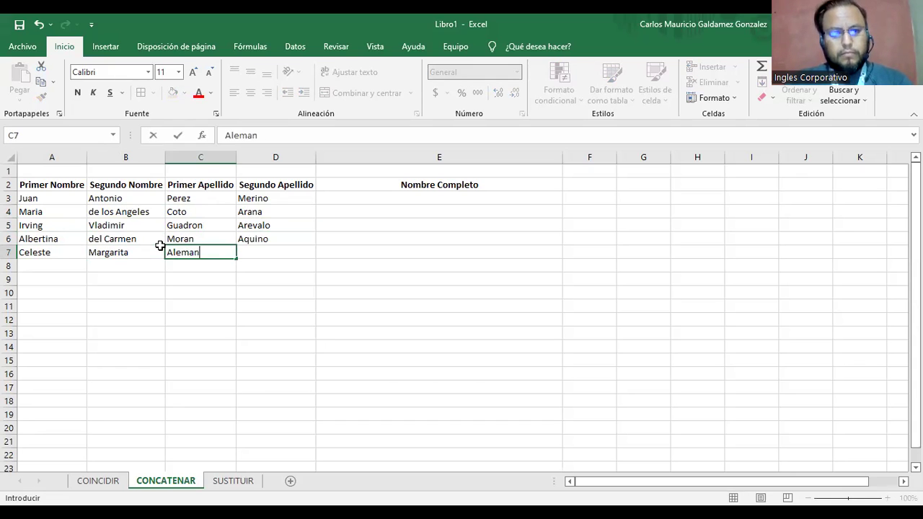
pyautogui.press('Tab')
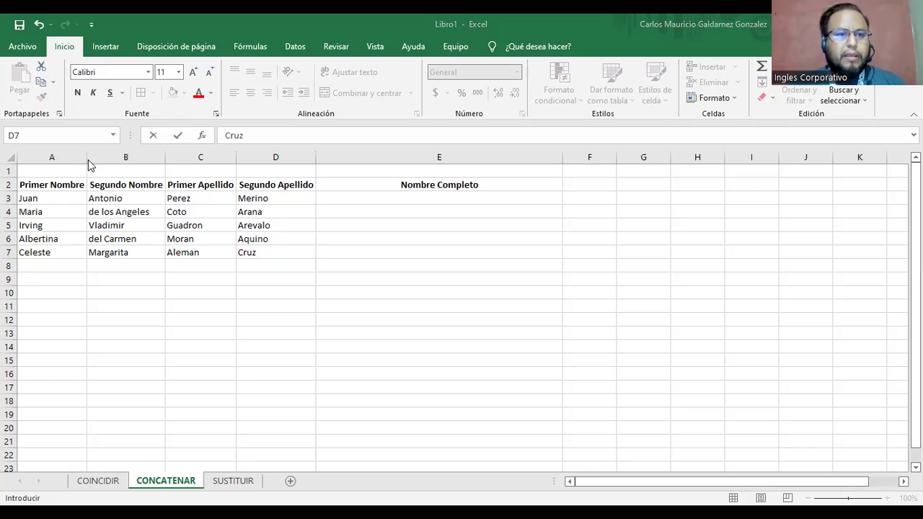
pyautogui.hotkey('ctrl', 'Return')
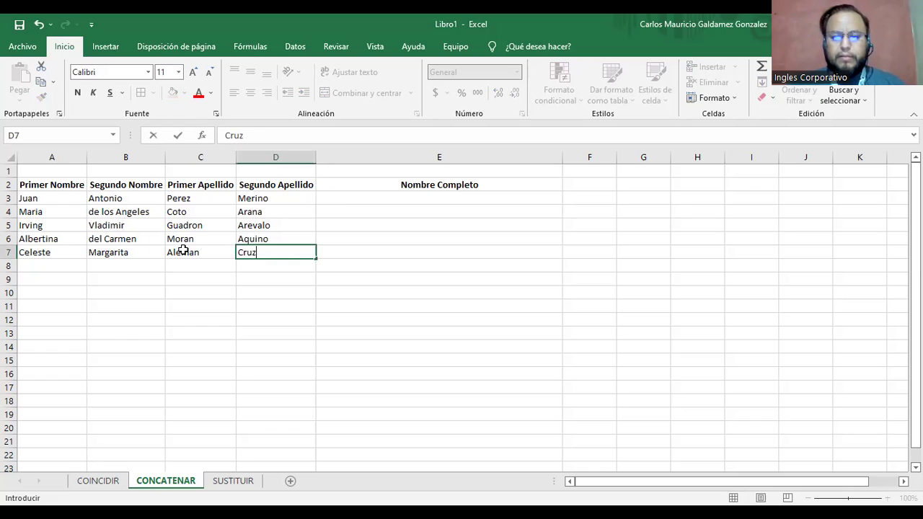
pyautogui.press('Home')
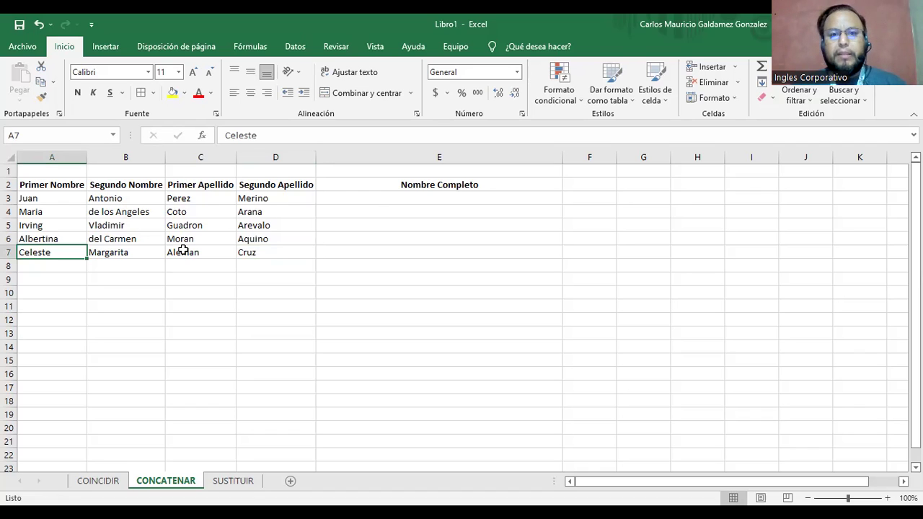
pyautogui.click(424, 199)
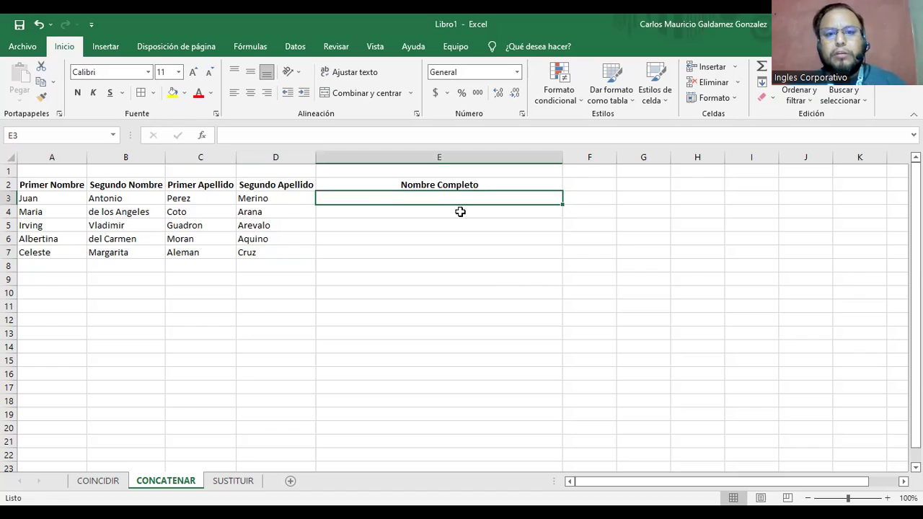
pyautogui.moveTo(386, 184); pyautogui.dragTo(379, 251)
pyautogui.click(346, 202)
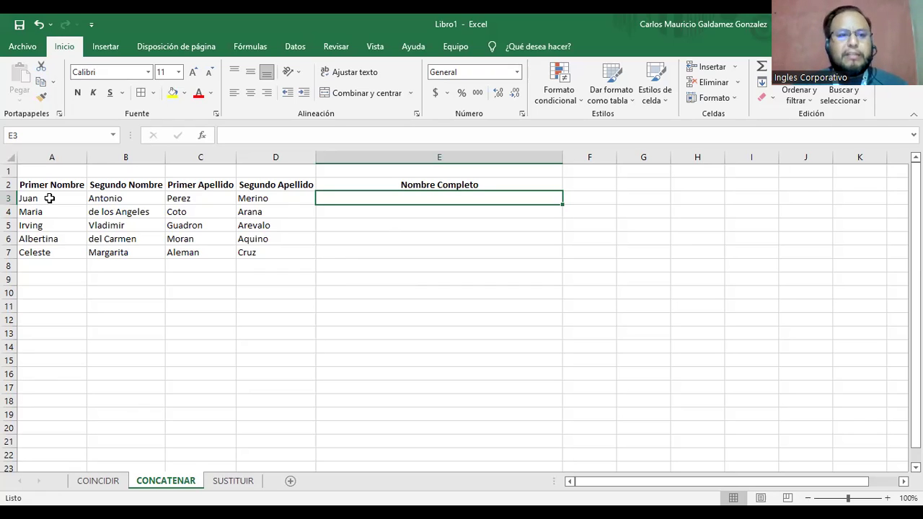
pyautogui.moveTo(205, 200); pyautogui.dragTo(261, 204)
pyautogui.click(175, 200)
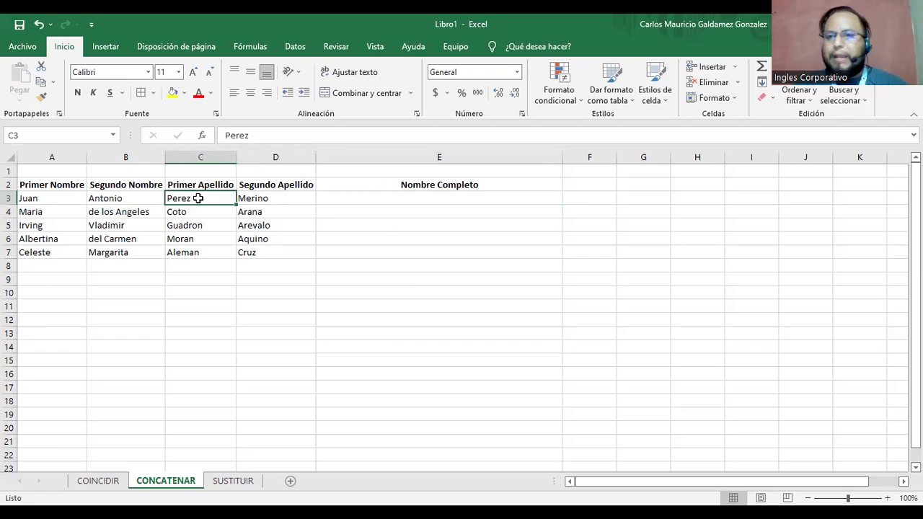
pyautogui.click(266, 200)
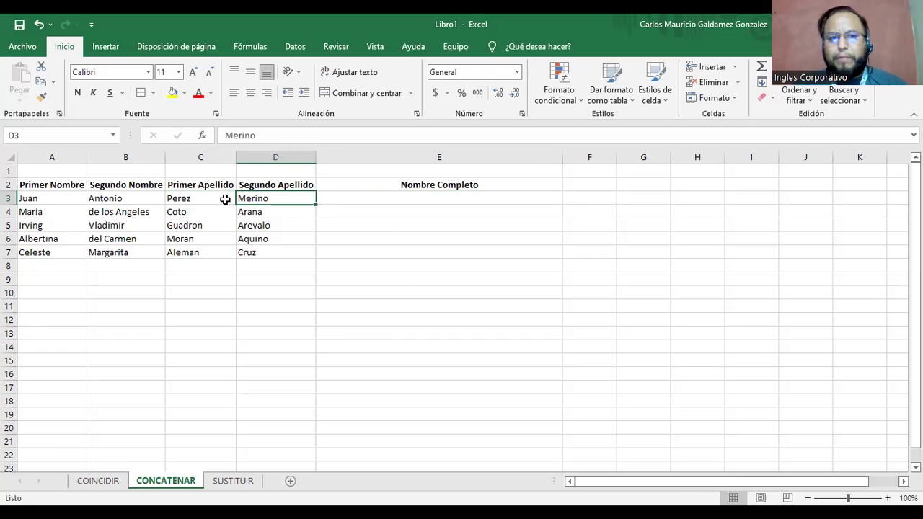
pyautogui.click(51, 199)
pyautogui.click(105, 200)
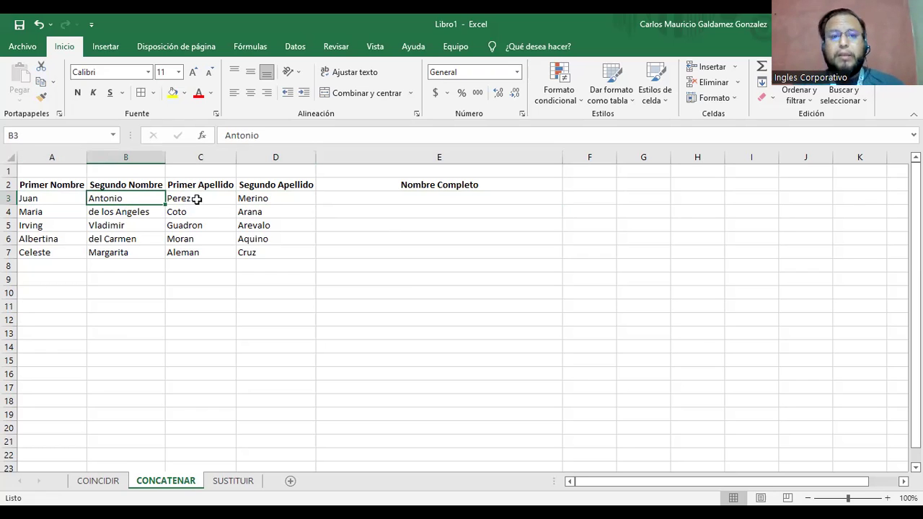
pyautogui.click(380, 201)
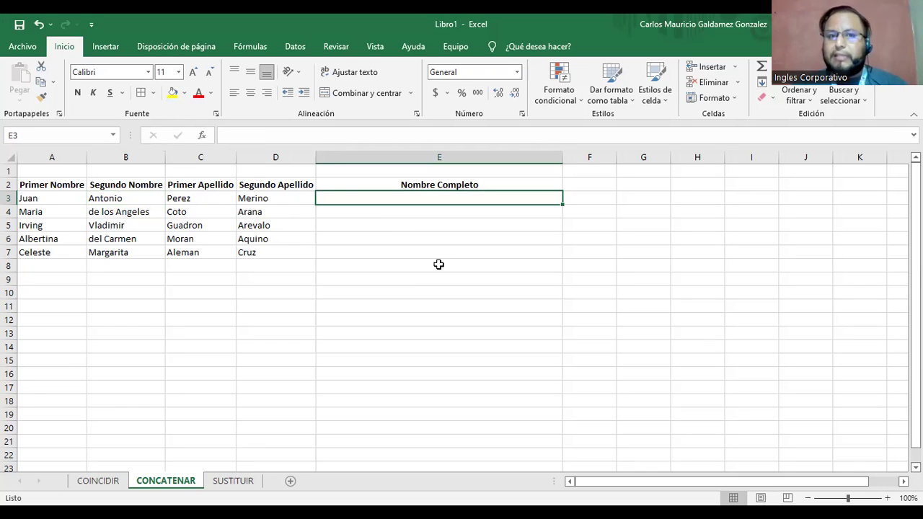
# Start a CONCATENAR formula in E3 that joins the surnames in C3 and D3.
pyautogui.write('=')
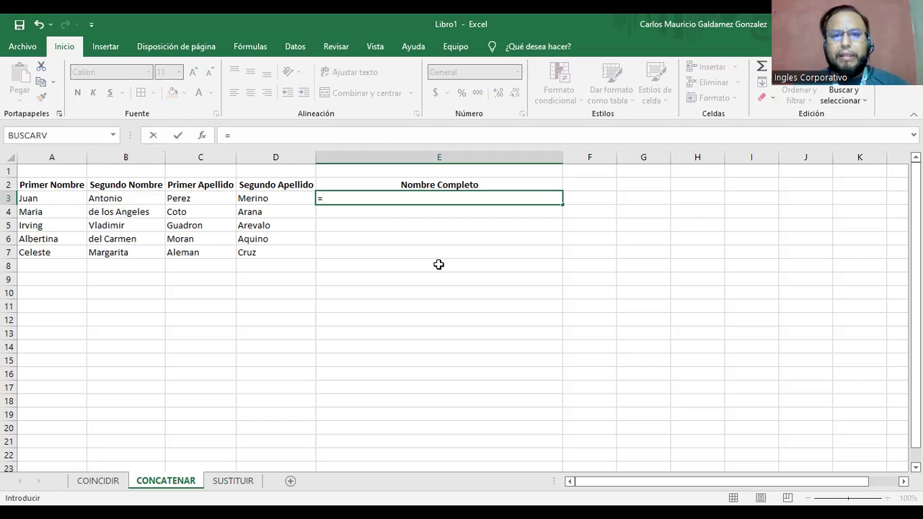
pyautogui.press('Escape')
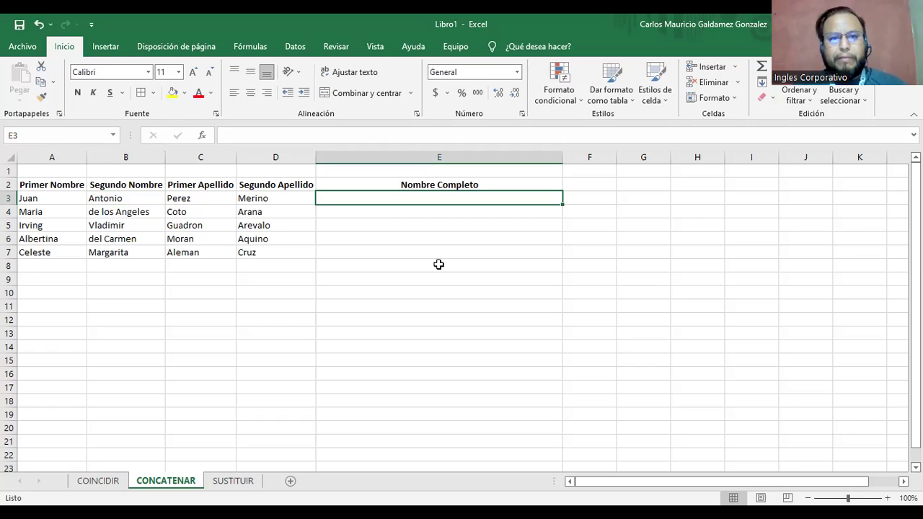
pyautogui.scroll(1, 438, 265)
pyautogui.scroll(1, 437, 262)
pyautogui.write('=')
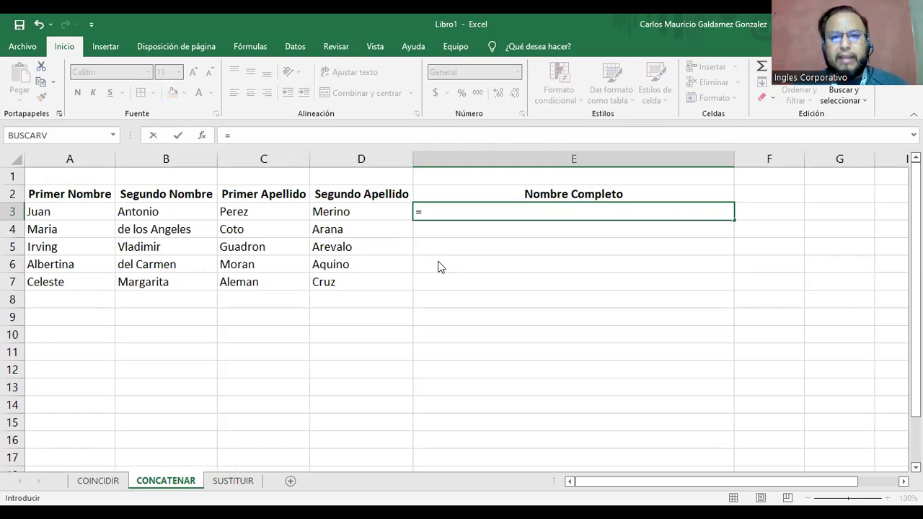
pyautogui.write('CON')
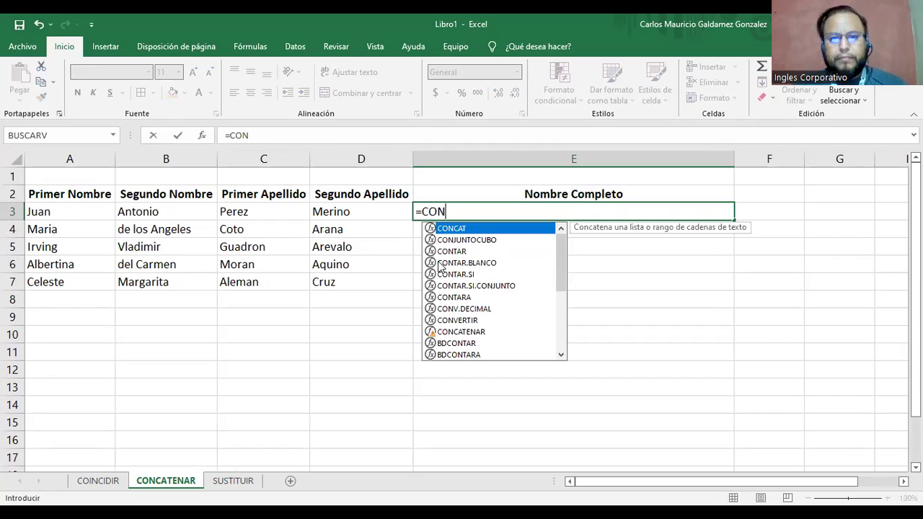
pyautogui.write('Ca')
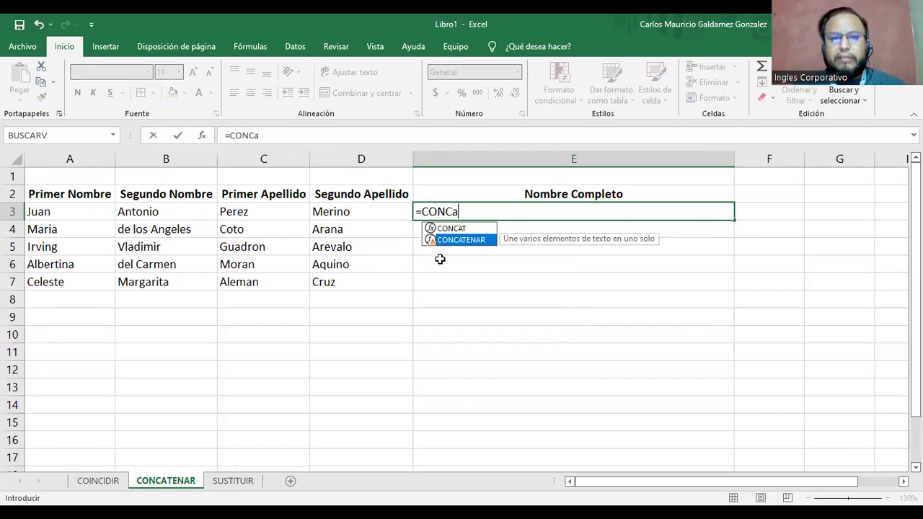
pyautogui.press('Tab')
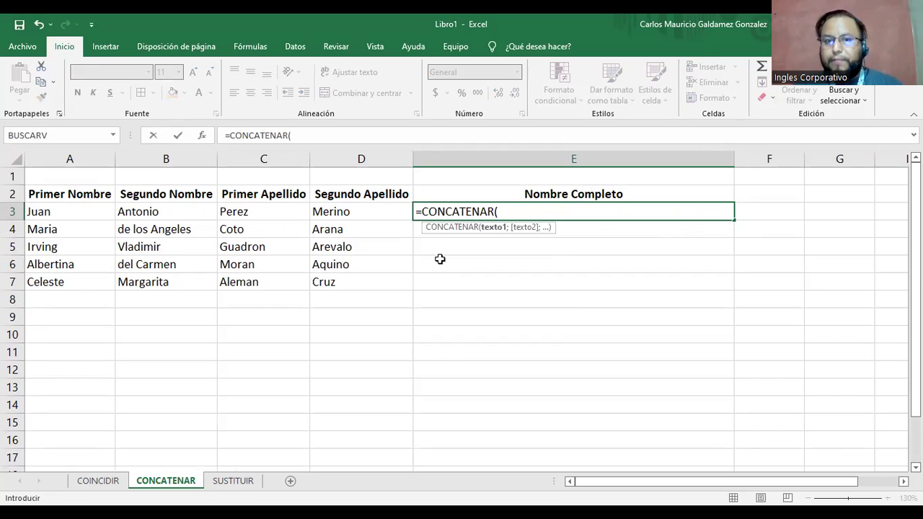
pyautogui.click(264, 212)
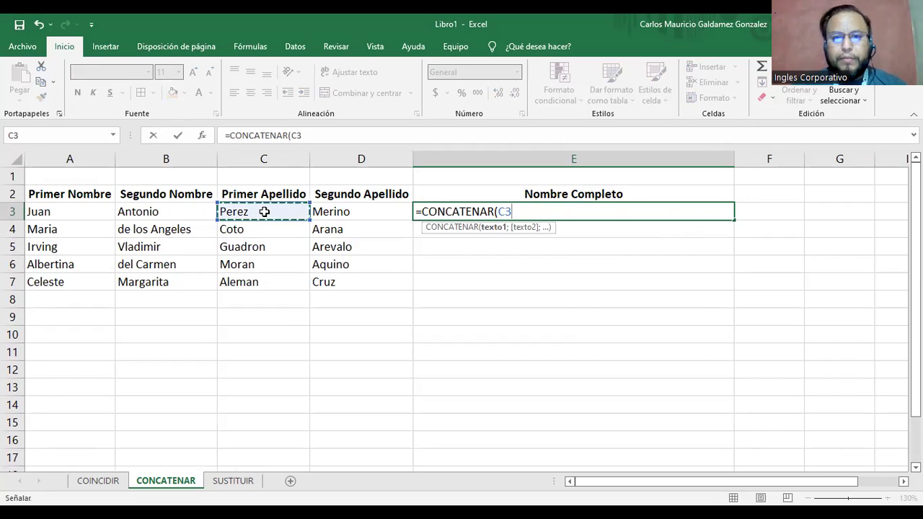
pyautogui.write(';')
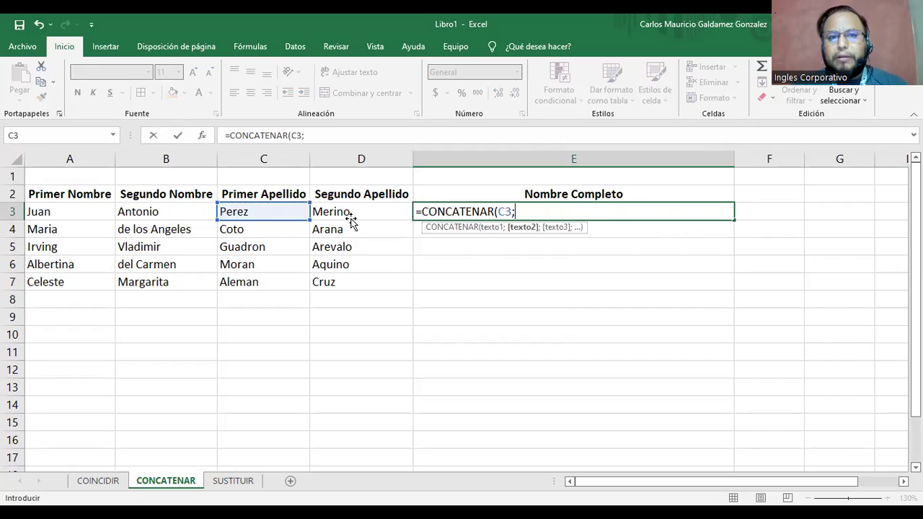
pyautogui.click(351, 221)
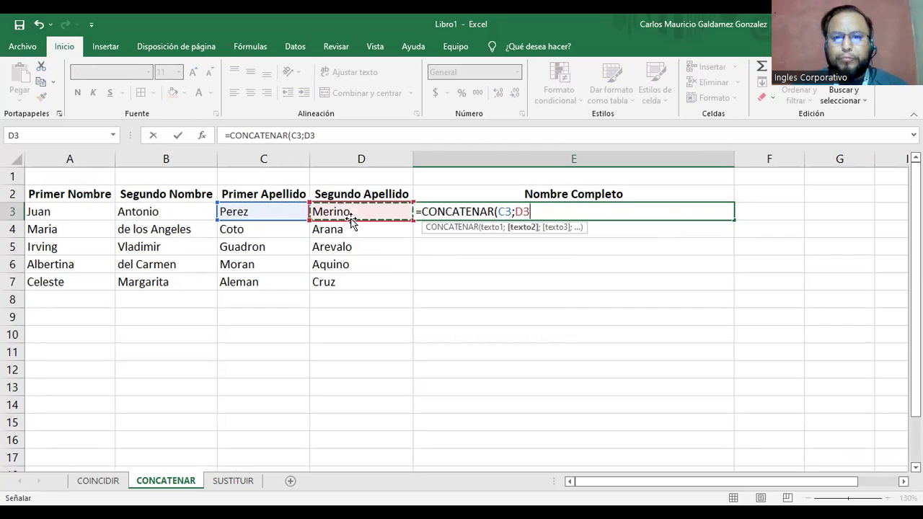
pyautogui.write(';" ,')
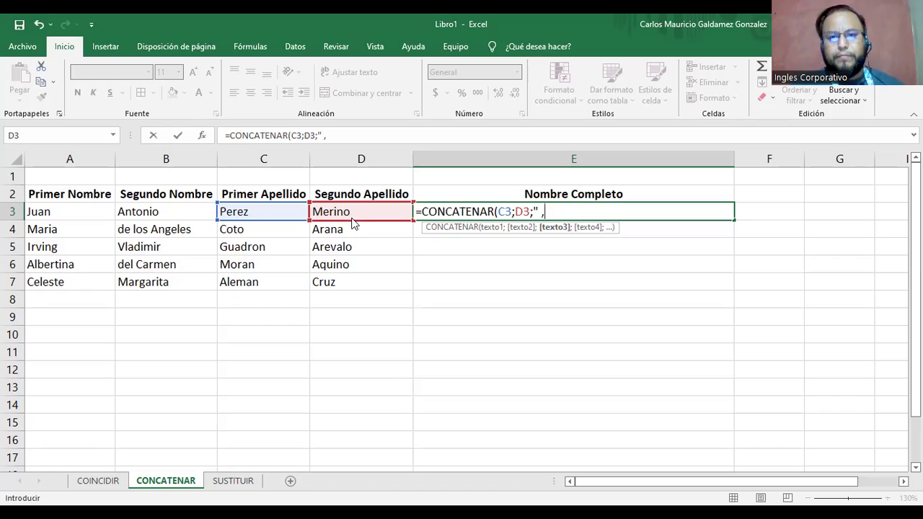
# Complete E3 as =CONCATENAR(C3;D3;",";A3;B3) with a comma separator and the given names.
pyautogui.press('Return')
pyautogui.press('Escape')
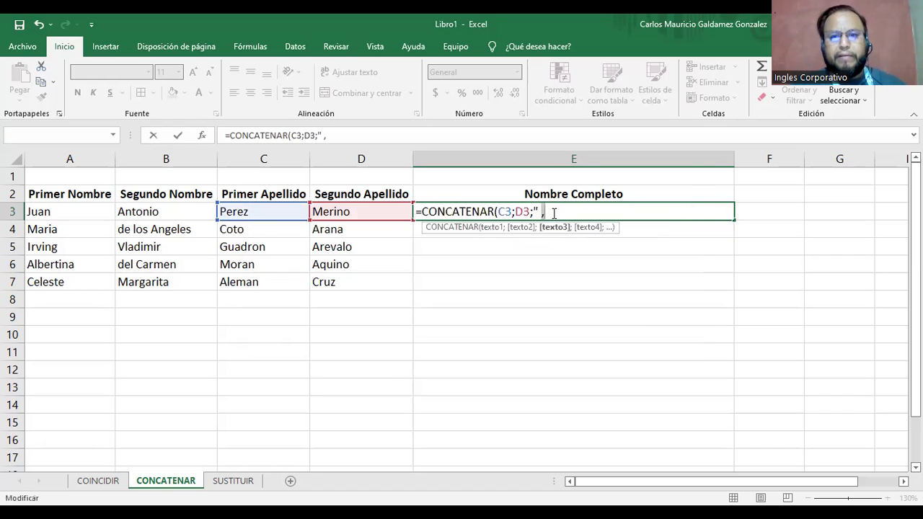
pyautogui.press('BackSpace')
pyautogui.press('BackSpace')
pyautogui.write(',"')
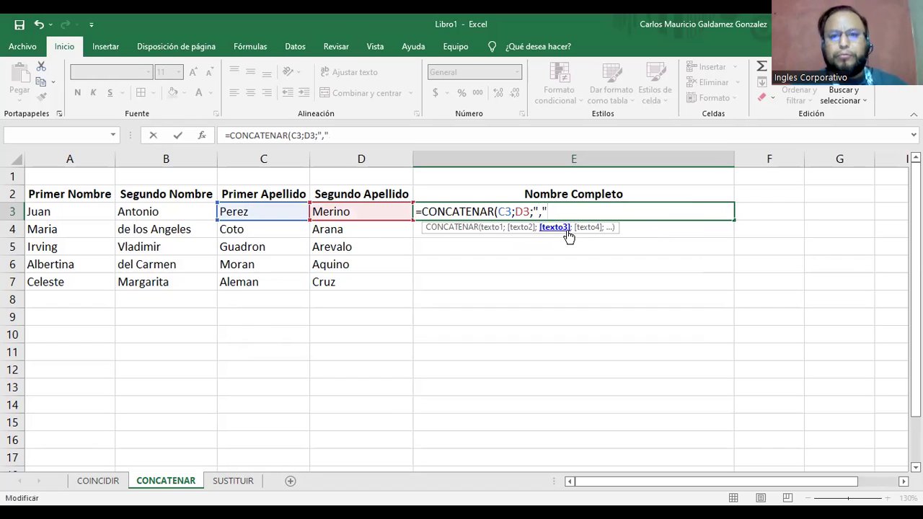
pyautogui.write(';')
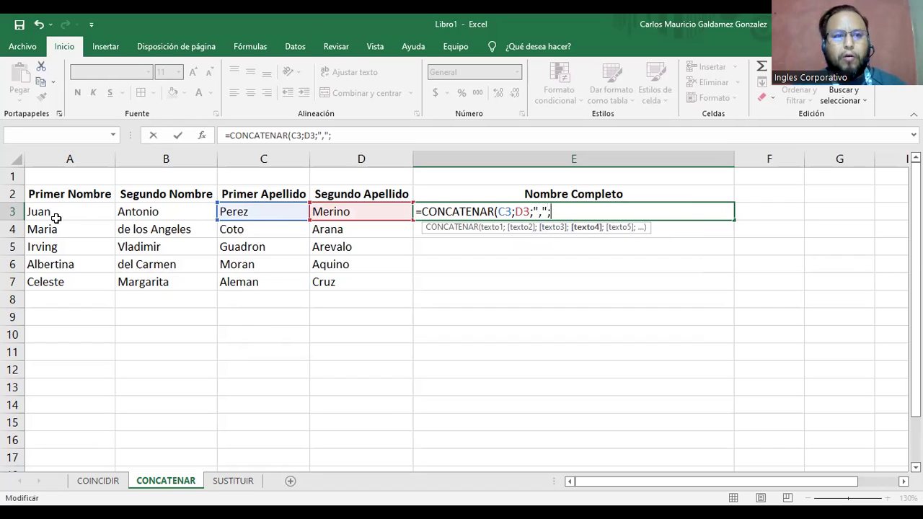
pyautogui.click(57, 217)
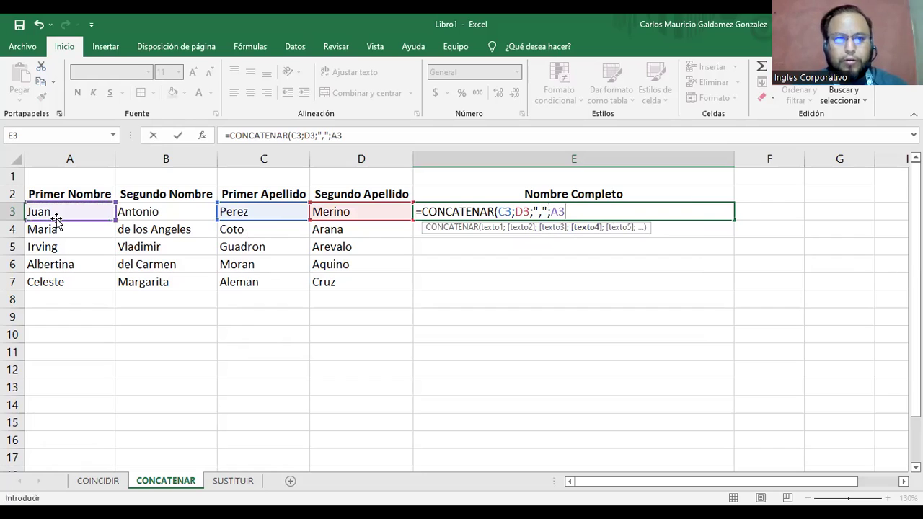
pyautogui.write(';')
pyautogui.click(125, 212)
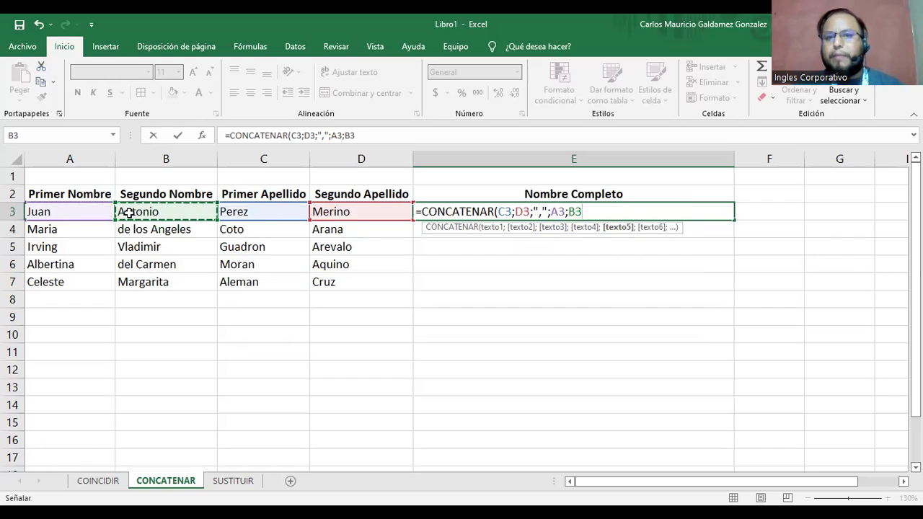
pyautogui.write(')')
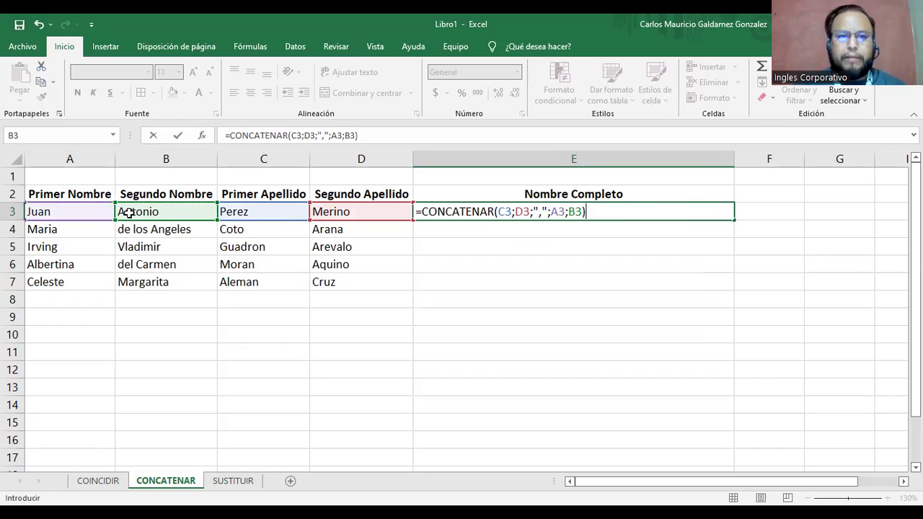
pyautogui.press('Return')
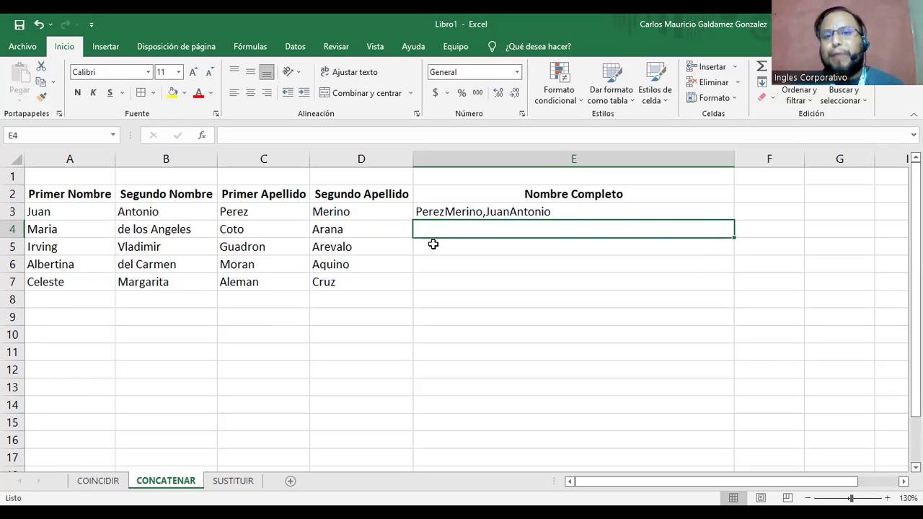
# Edit E3's formula so the separator is ", " with a space after the comma.
pyautogui.click(505, 207)
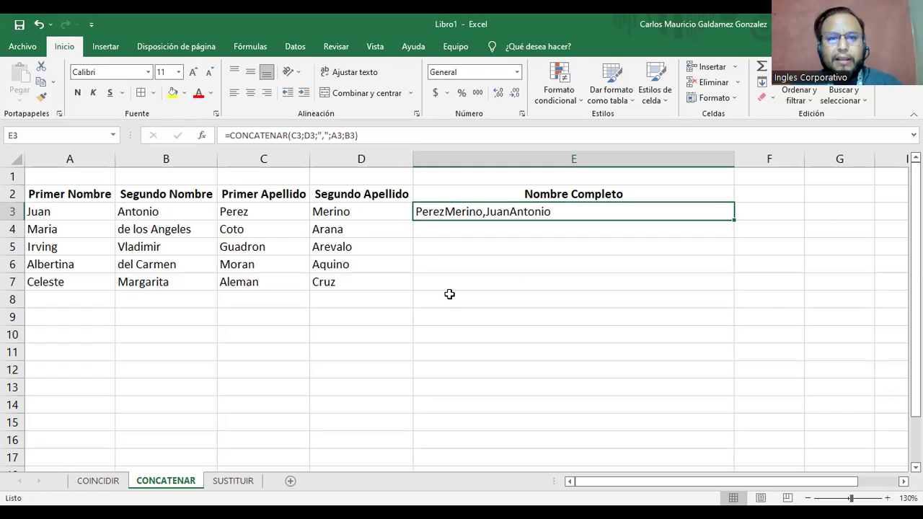
pyautogui.press('F2')
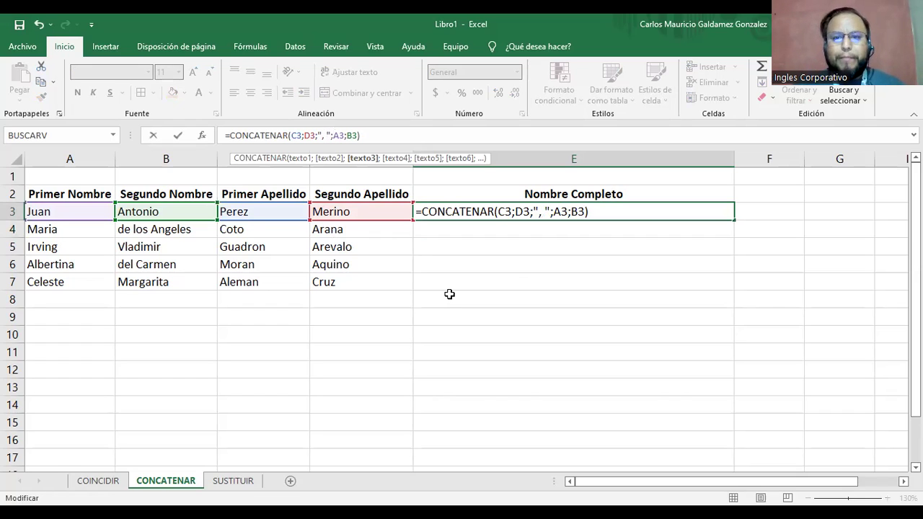
pyautogui.hotkey('ctrl', 'Return')
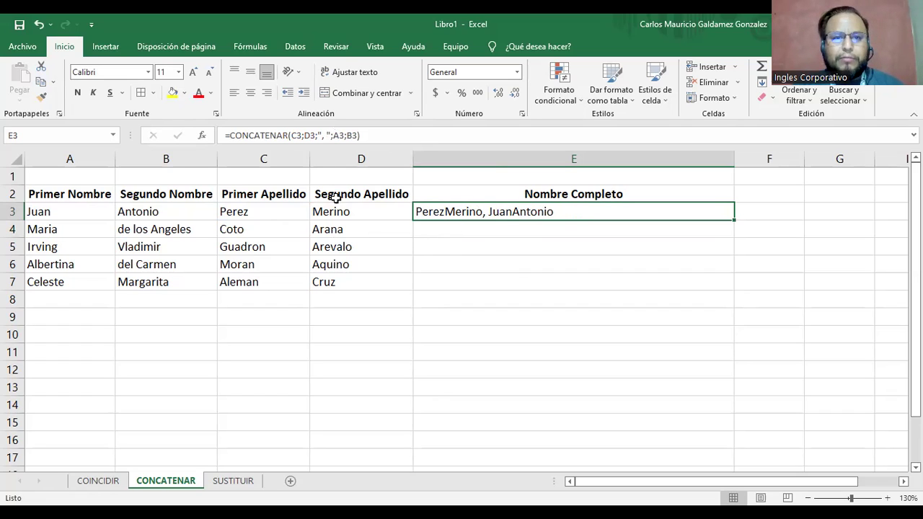
# Change E3 to =CONCATENAR(C3;" ";D3;", ";A3;" ";B3), adding spaces between the names.
pyautogui.click(321, 135)
pyautogui.moveTo(322, 136); pyautogui.dragTo(332, 135)
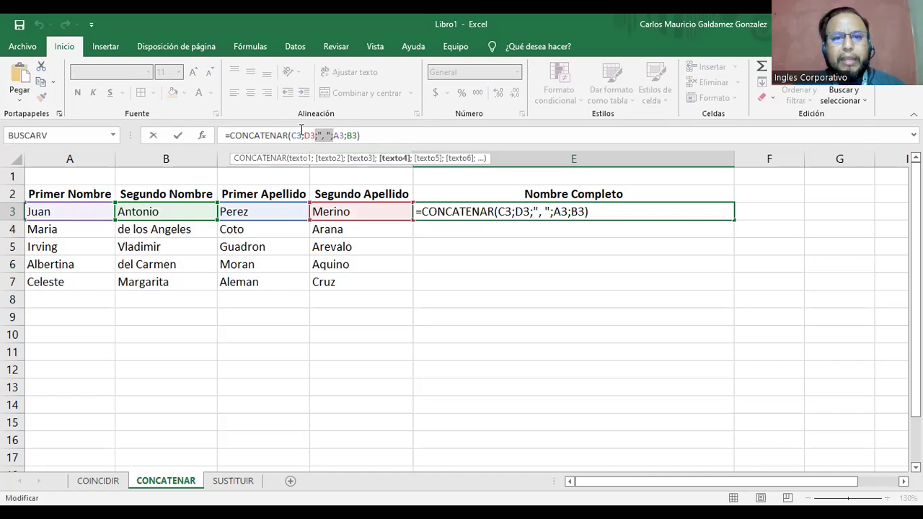
pyautogui.click(304, 134)
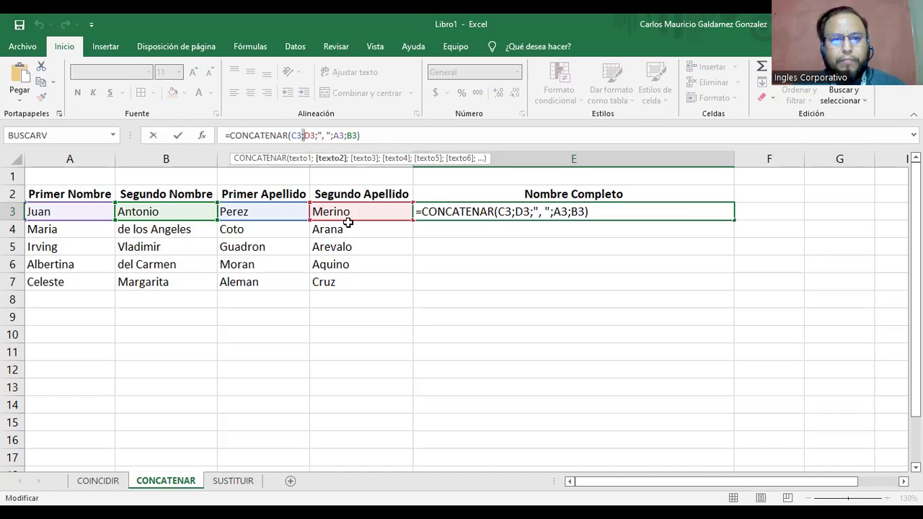
pyautogui.hotkey('ctrl', 'v')
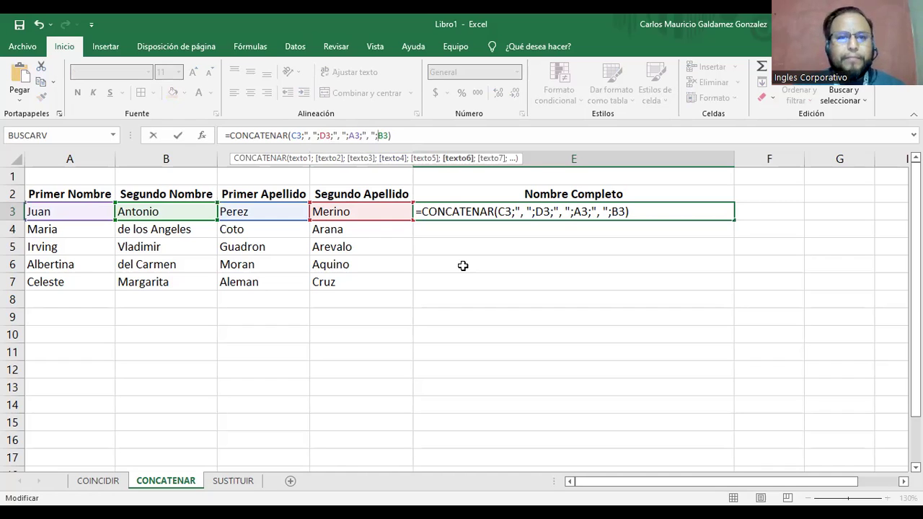
pyautogui.press('Left')
pyautogui.press('Left')
pyautogui.press('Left')
pyautogui.press('Left')
pyautogui.press('Left')
pyautogui.press('Left')
pyautogui.press('Left')
pyautogui.press('Left')
pyautogui.press('Left')
pyautogui.press('Left')
pyautogui.press('Left')
pyautogui.press('Left')
pyautogui.press('Left')
pyautogui.press('Left')
pyautogui.press('Left')
pyautogui.press('Left')
pyautogui.press('BackSpace')
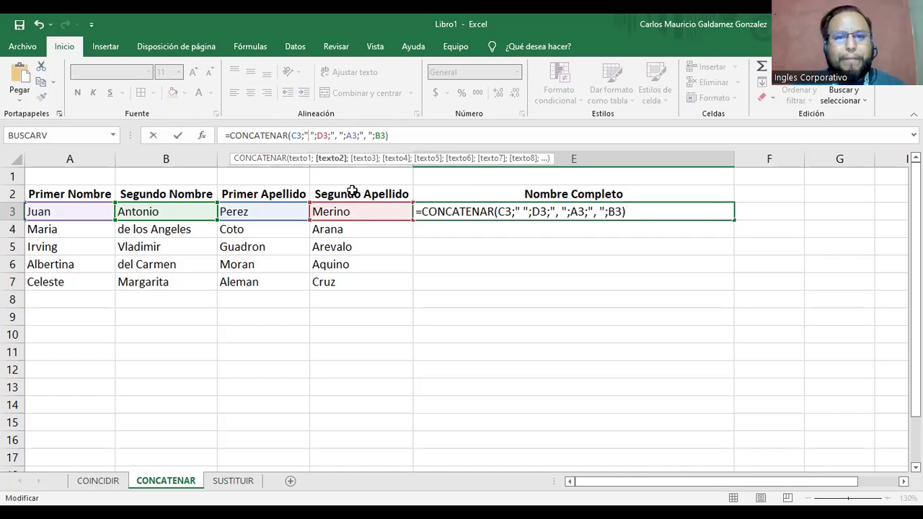
pyautogui.click(366, 137)
pyautogui.press('BackSpace')
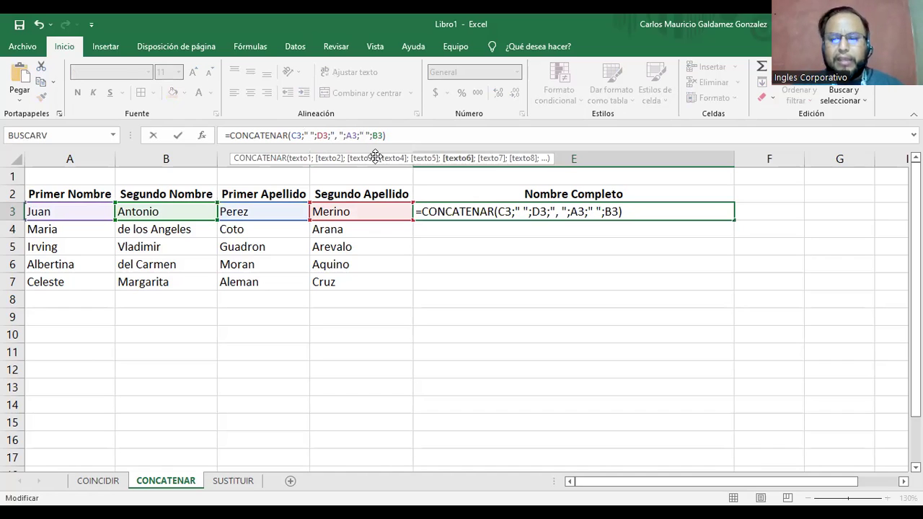
pyautogui.press('Return')
pyautogui.press('Up')
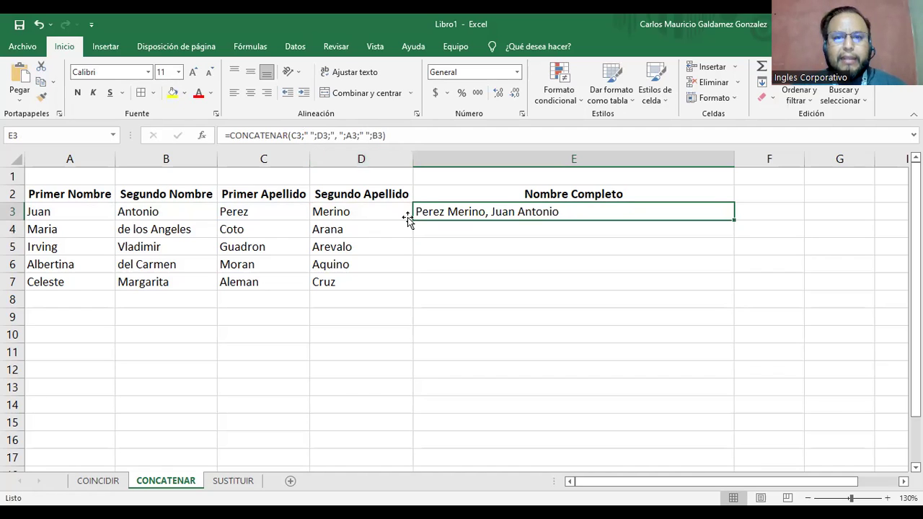
# Review each argument of E3's formula and confirm it unchanged.
pyautogui.doubleClick(507, 212)
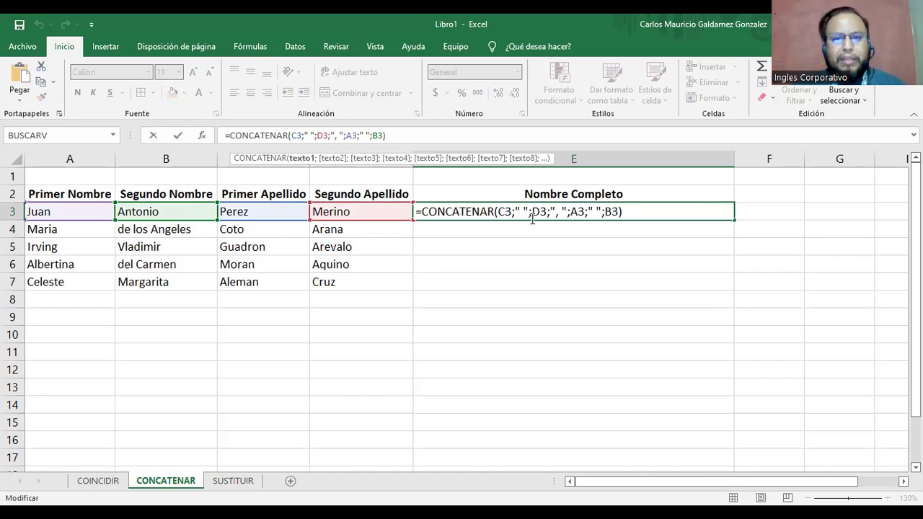
pyautogui.click(532, 218)
pyautogui.click(564, 212)
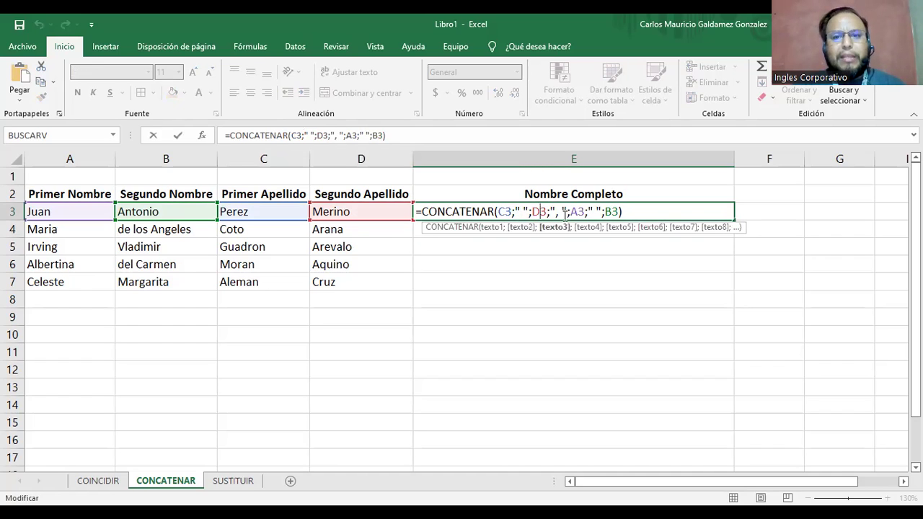
pyautogui.click(561, 212)
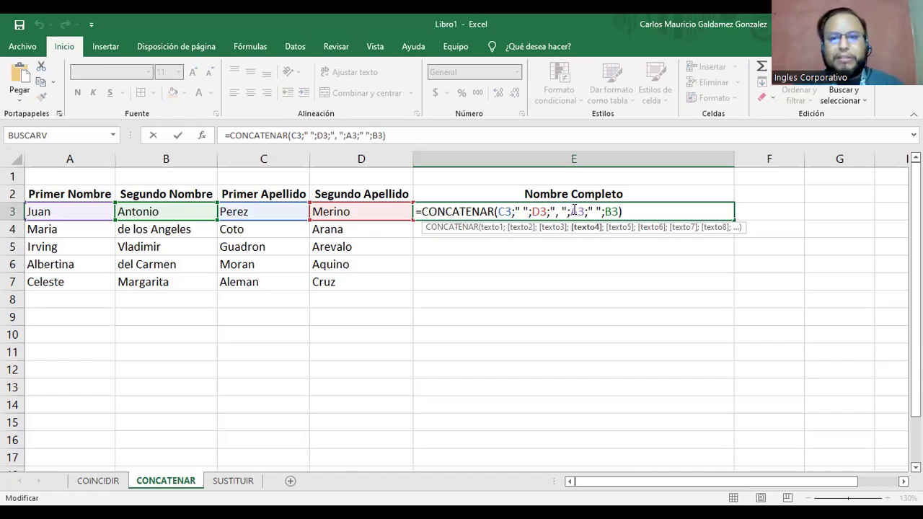
pyautogui.click(593, 211)
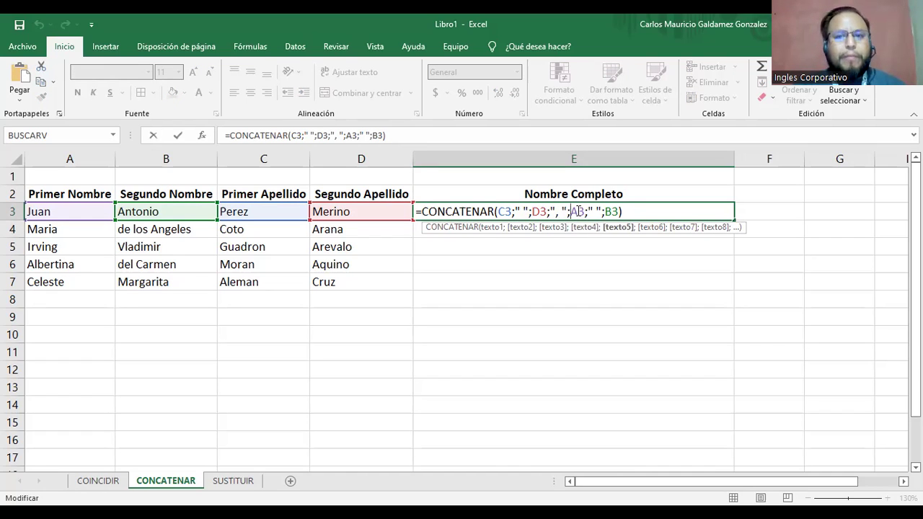
pyautogui.click(611, 211)
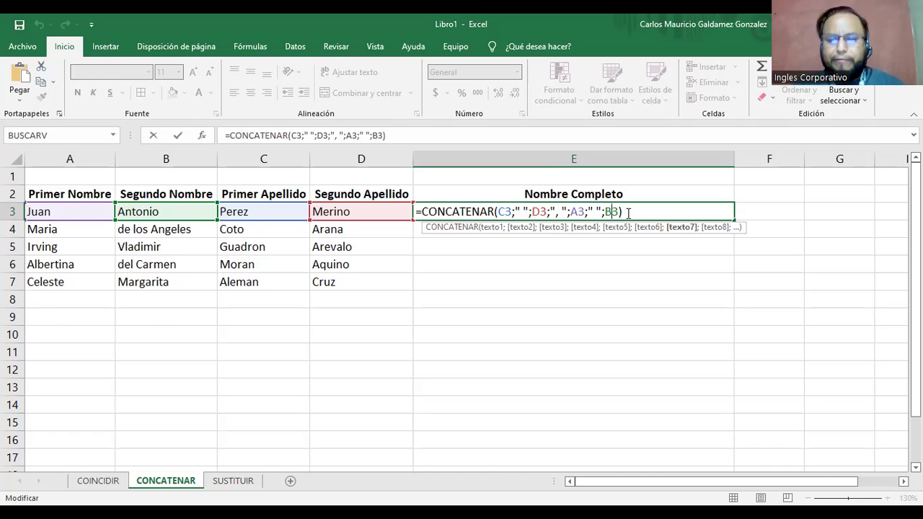
pyautogui.click(630, 212)
pyautogui.press('Return')
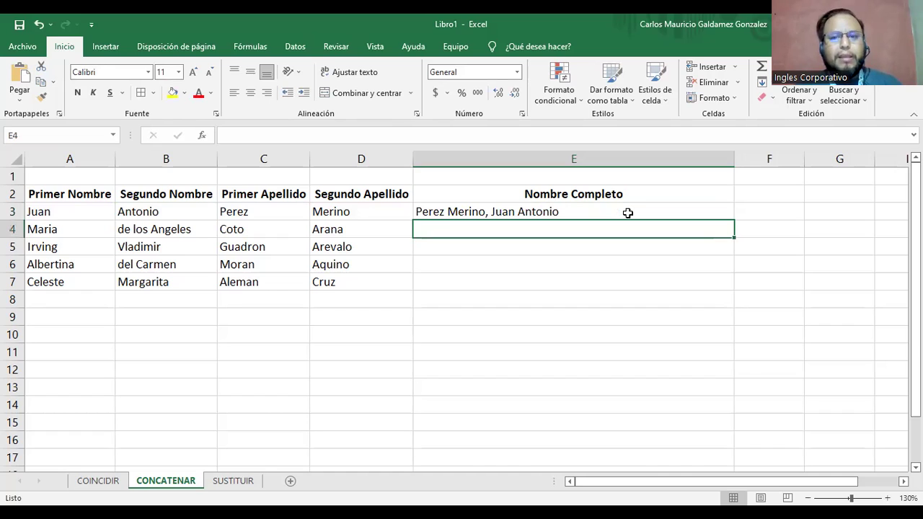
pyautogui.click(628, 212)
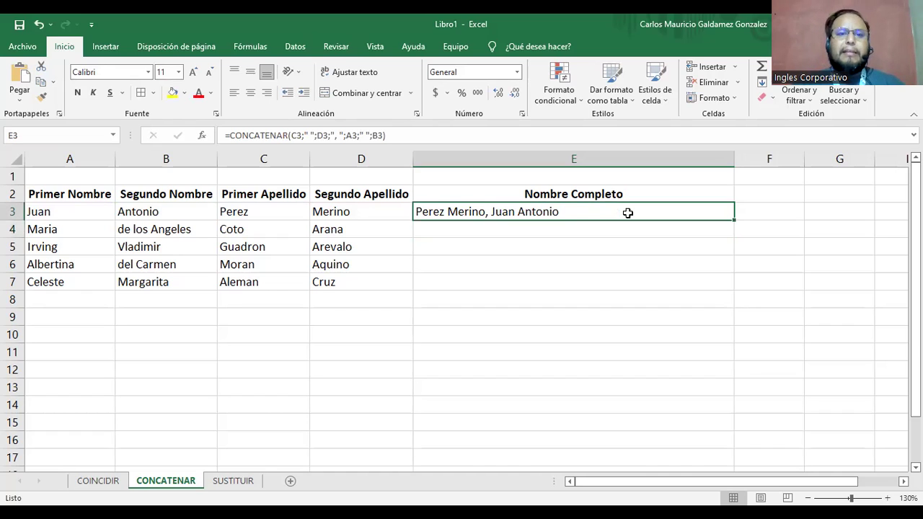
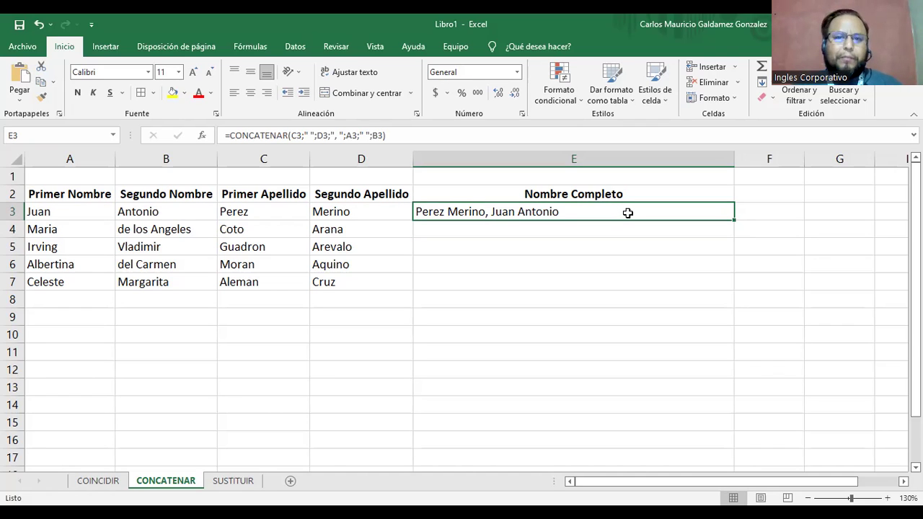
# In E4, start a formula with the C4 surname followed by a separator.
pyautogui.press('Down')
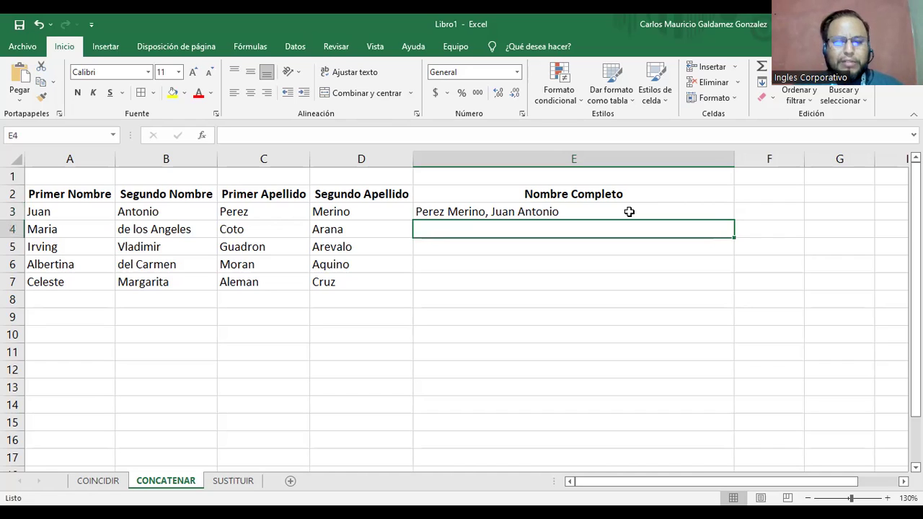
pyautogui.write('=')
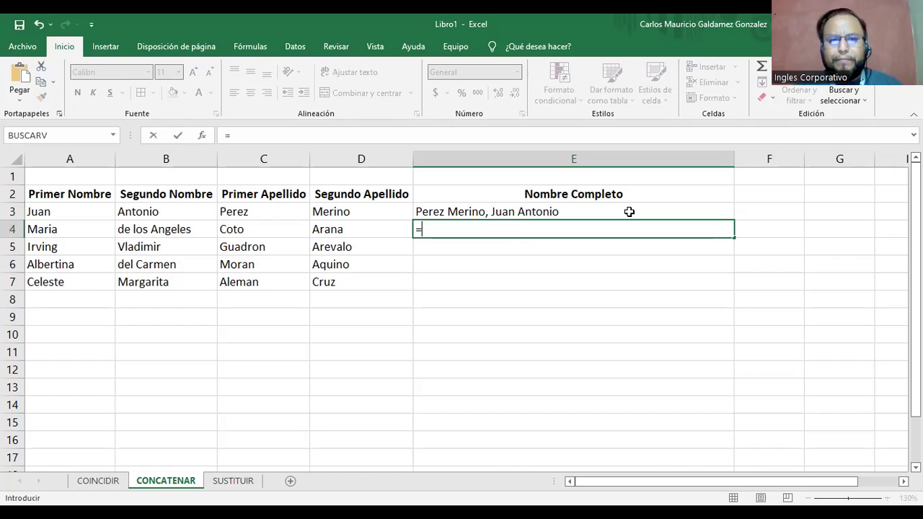
pyautogui.click(248, 230)
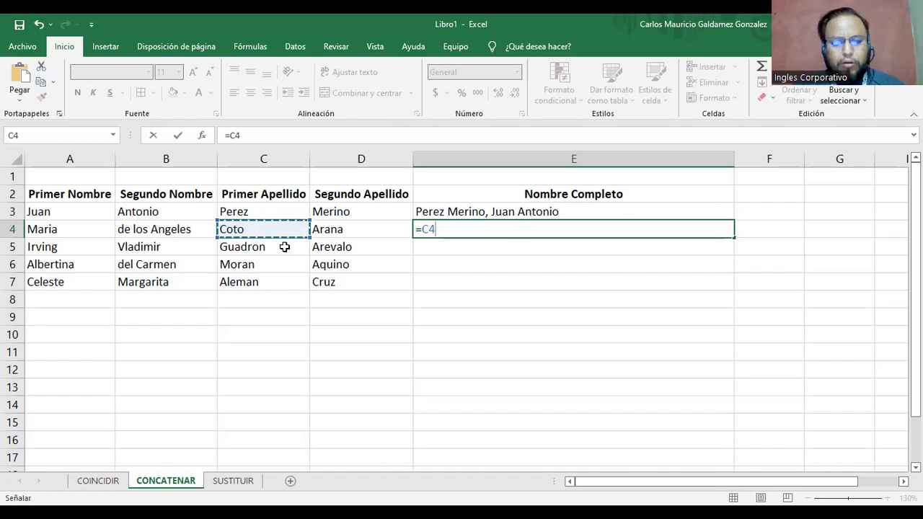
pyautogui.write(';", ";')
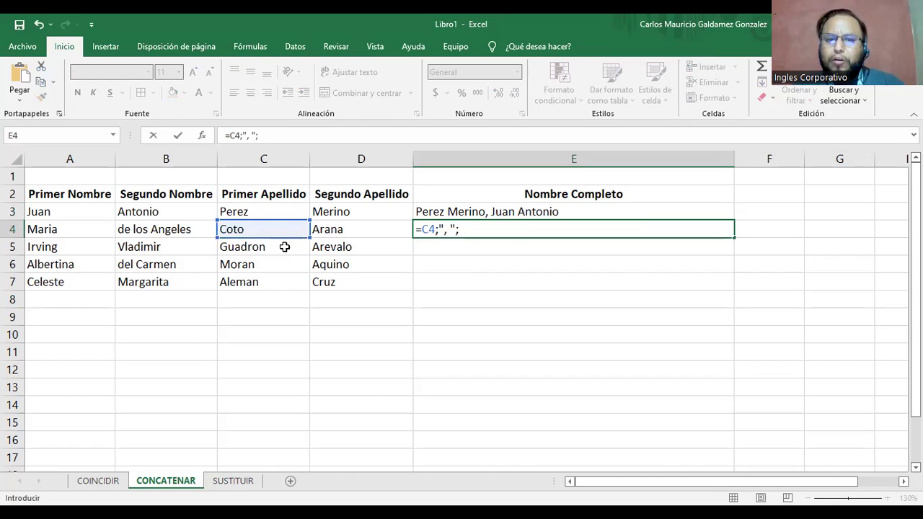
# Drop the stray comma and B4 reference, then add D4 and a trailing space separator.
pyautogui.press('Left')
pyautogui.press('Left')
pyautogui.press('Left')
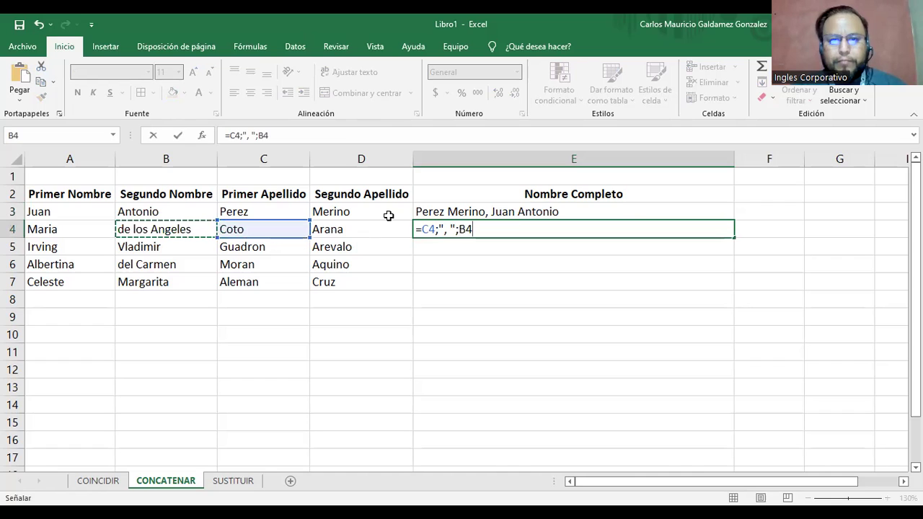
pyautogui.click(451, 231)
pyautogui.press('BackSpace')
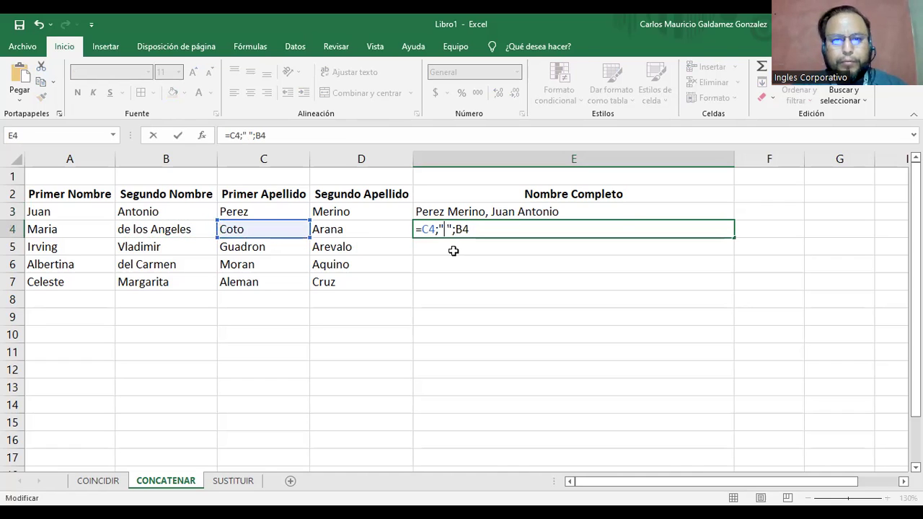
pyautogui.moveTo(455, 229); pyautogui.dragTo(476, 234)
pyautogui.press('BackSpace')
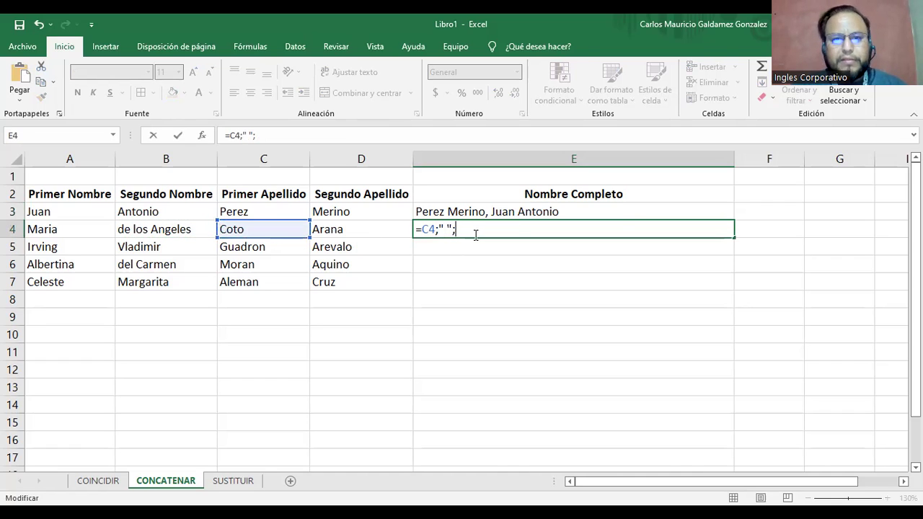
pyautogui.moveTo(438, 229); pyautogui.dragTo(458, 230)
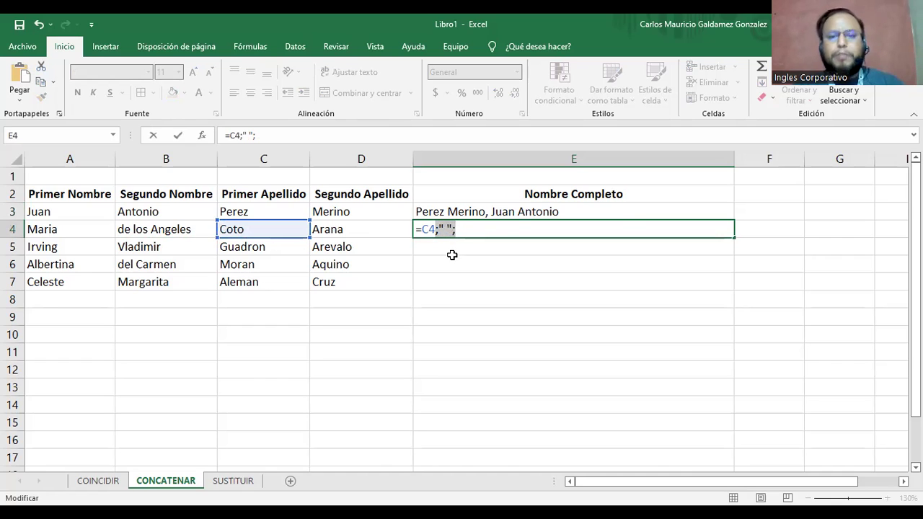
pyautogui.press('Right')
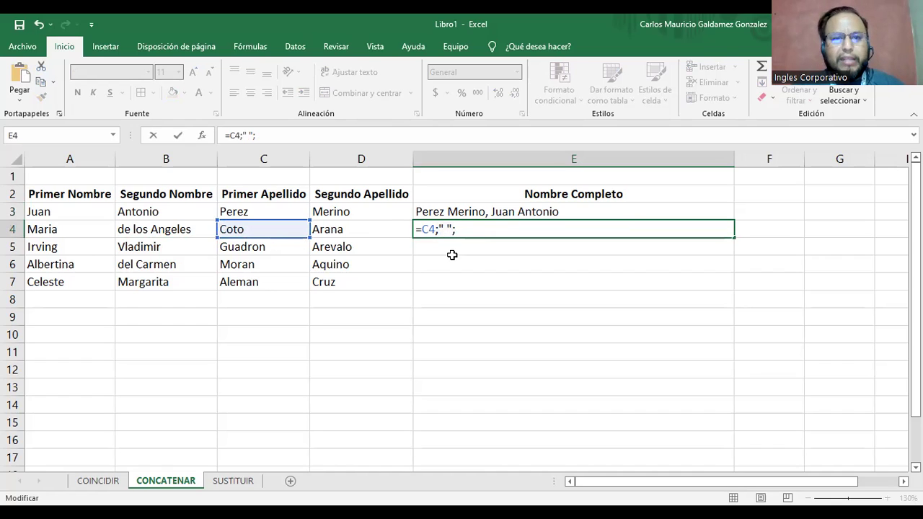
pyautogui.click(357, 228)
pyautogui.hotkey('ctrl', 'v')
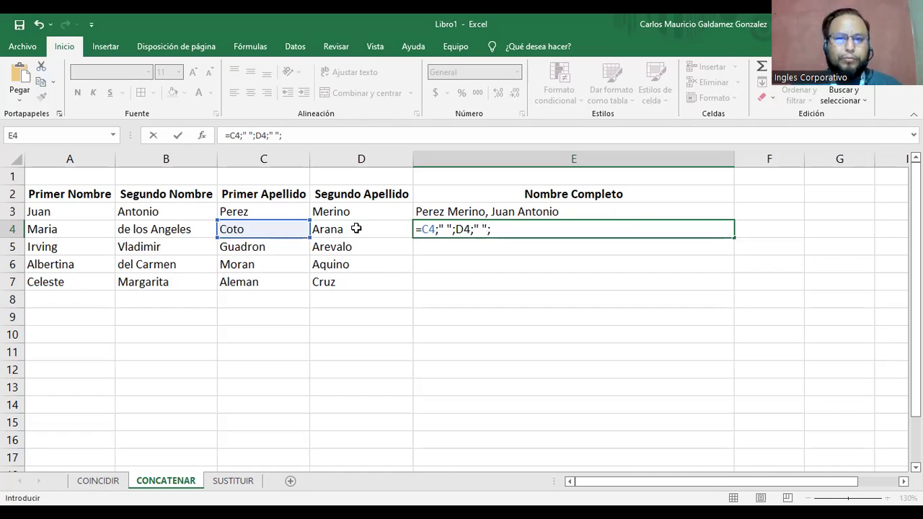
# Replace the semicolons around D4 with & joiners in E4's formula.
pyautogui.click(437, 230)
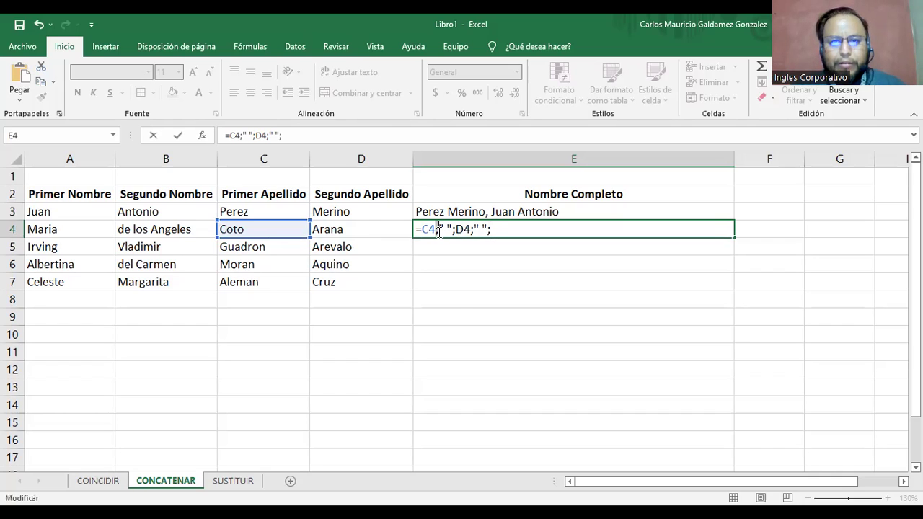
pyautogui.write('/')
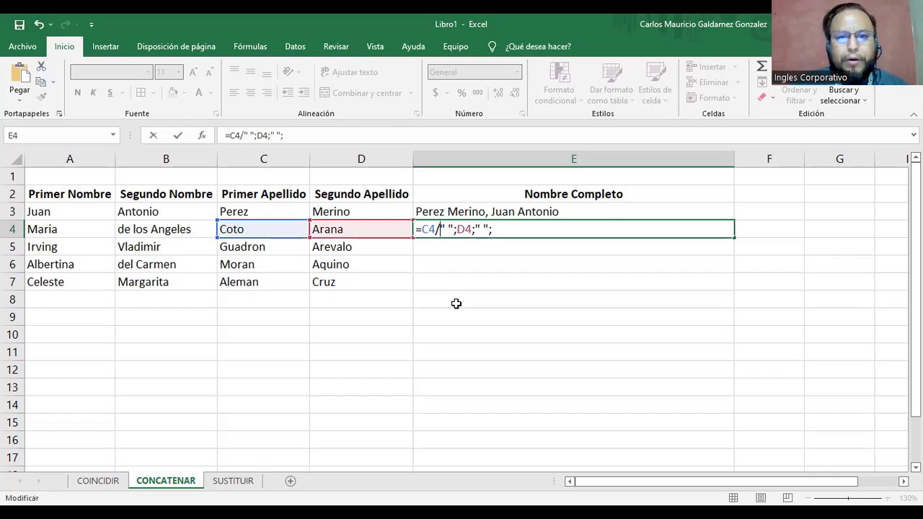
pyautogui.press('BackSpace')
pyautogui.write('&')
pyautogui.press('Right')
pyautogui.press('Right')
pyautogui.press('Right')
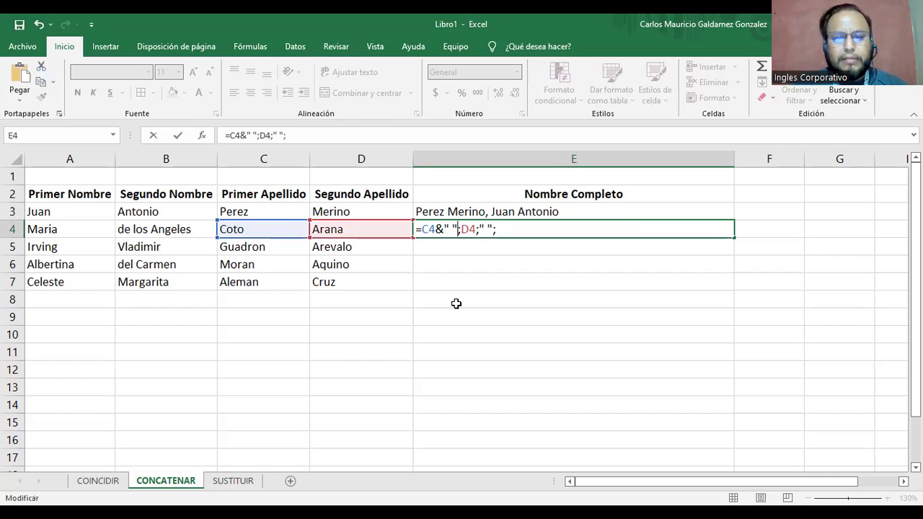
pyautogui.press('Delete')
pyautogui.write('&')
pyautogui.press('Right')
pyautogui.press('Right')
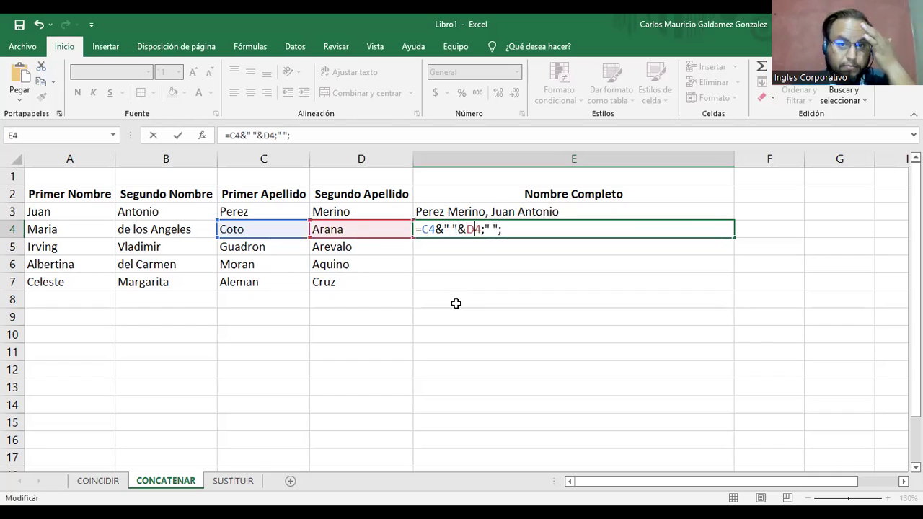
pyautogui.press('Delete')
pyautogui.write('&D4')
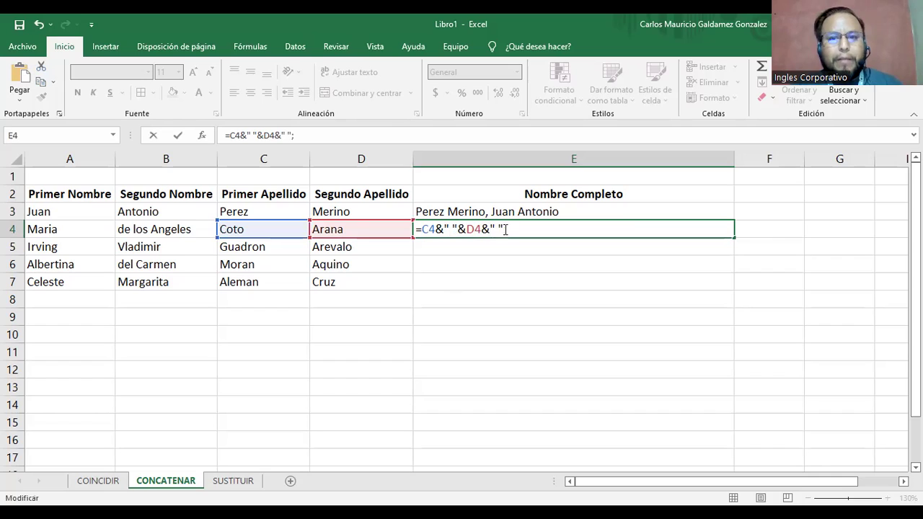
pyautogui.write('&')
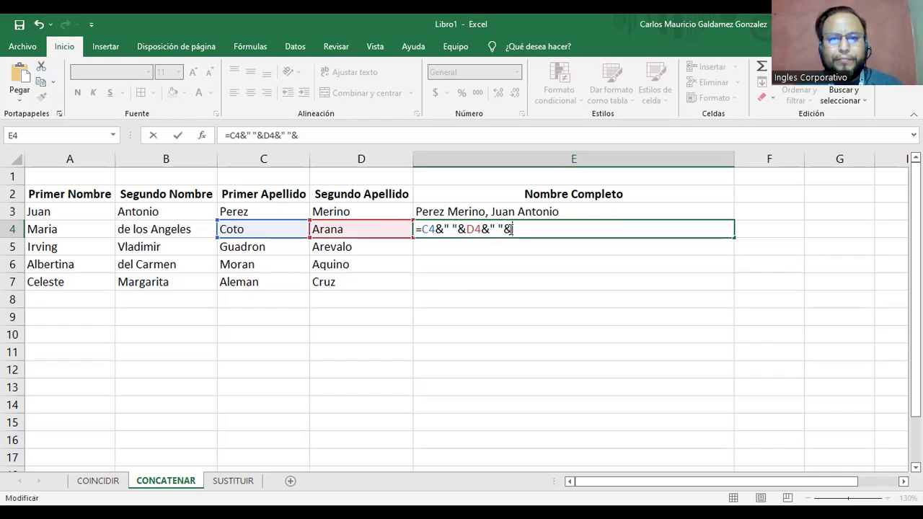
# Append a comma separator plus A4 and B4 joined by a space, and enter the formula.
pyautogui.moveTo(482, 229); pyautogui.dragTo(510, 229)
pyautogui.click(515, 229)
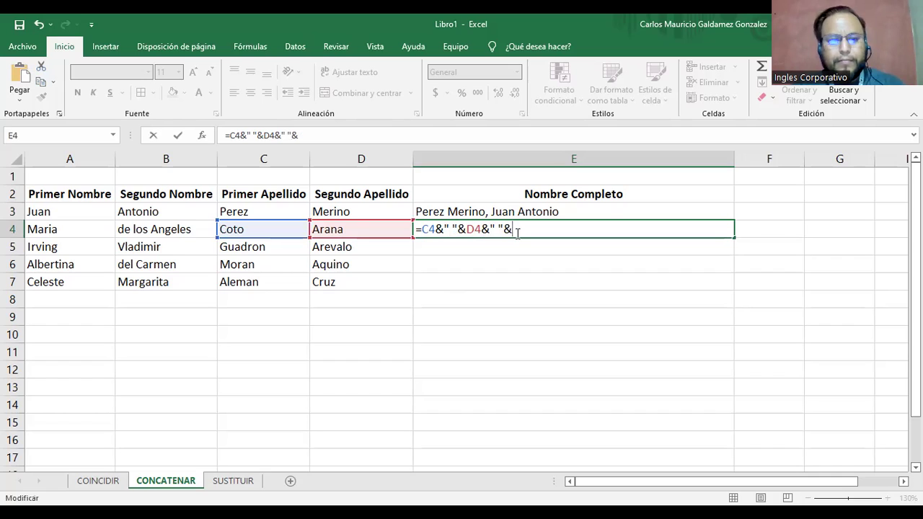
pyautogui.write('", "')
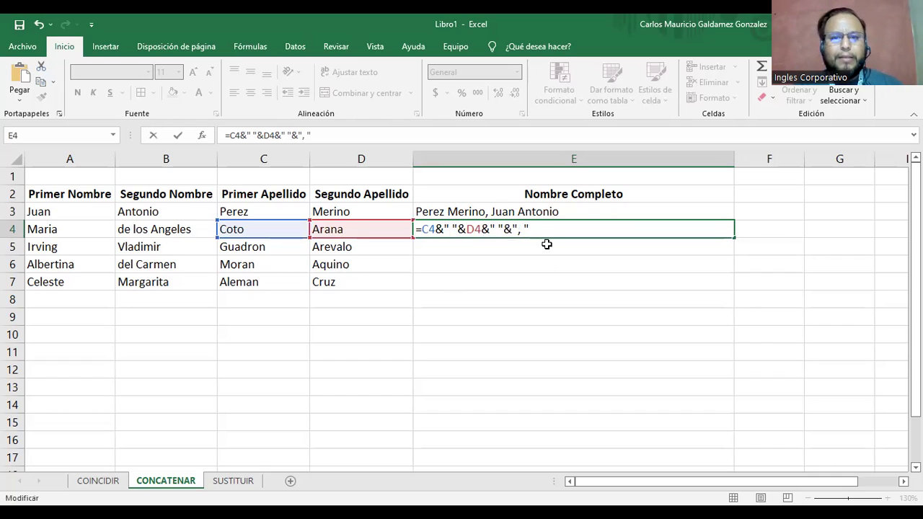
pyautogui.write('&" "&')
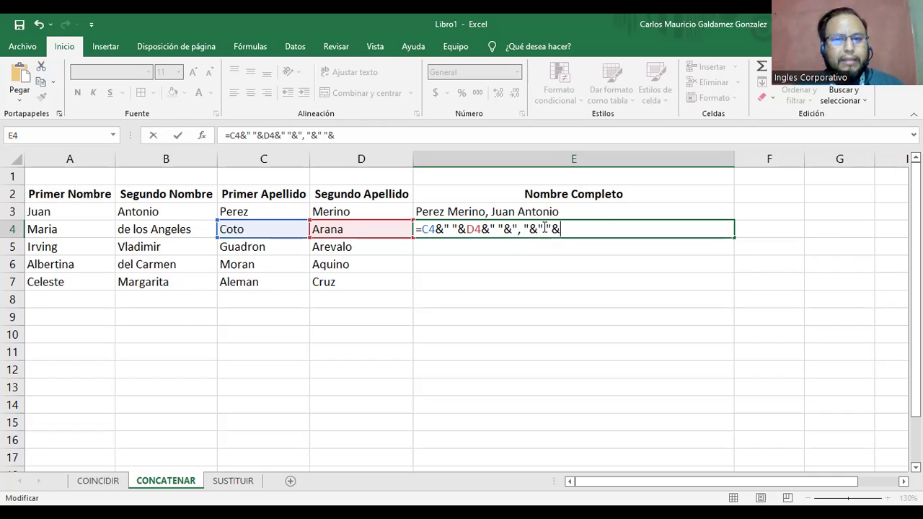
pyautogui.moveTo(532, 228); pyautogui.dragTo(556, 228)
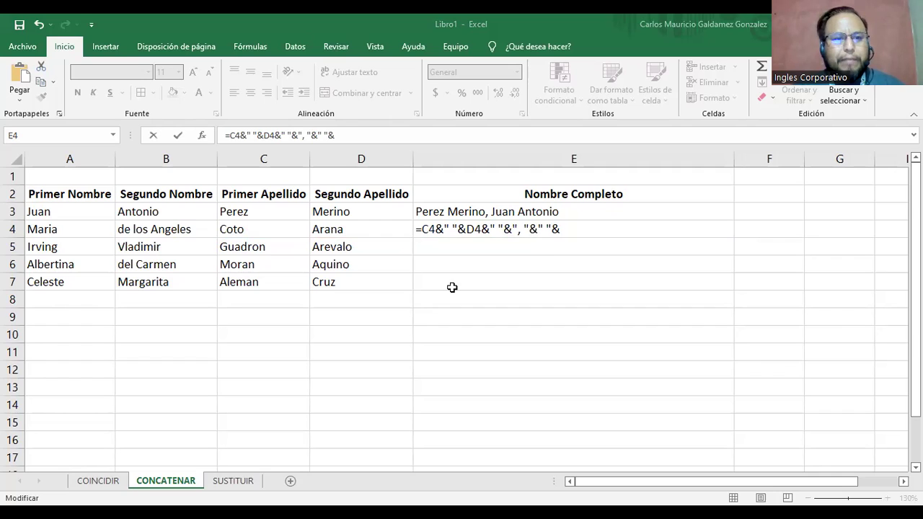
pyautogui.click(70, 229)
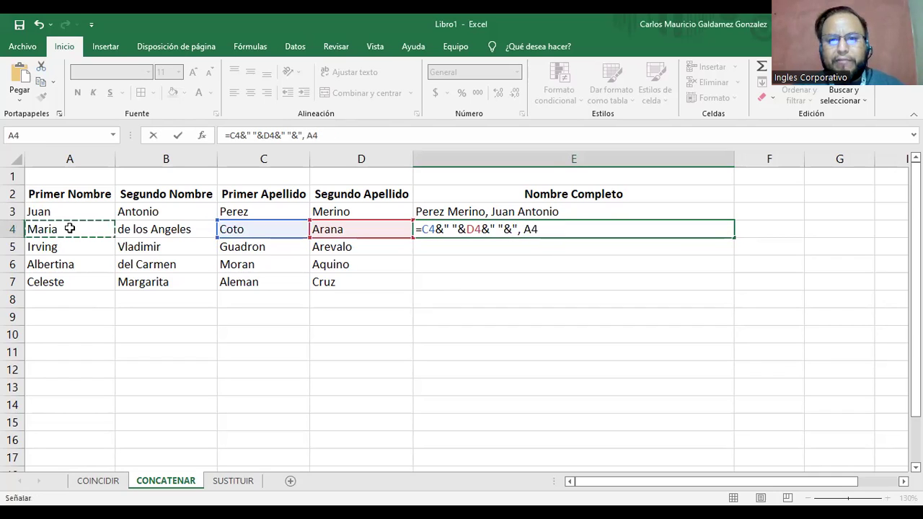
pyautogui.write('&" "&')
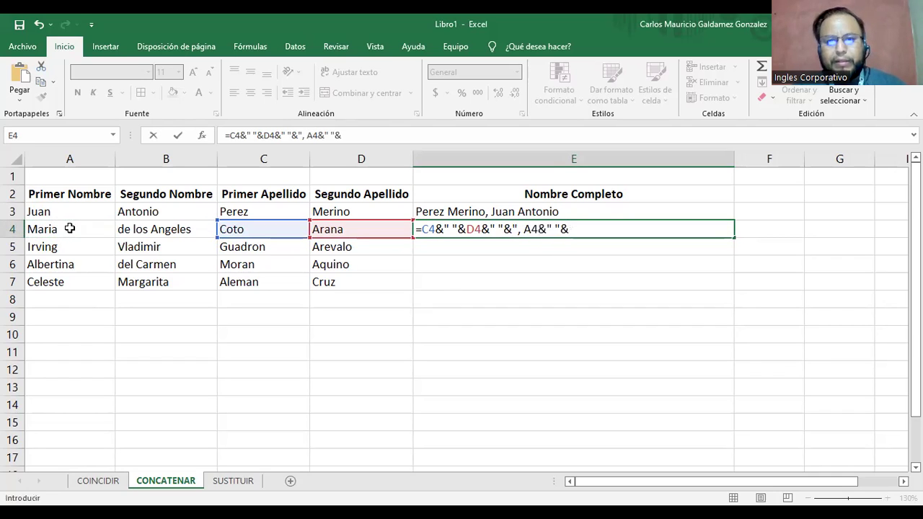
pyautogui.click(158, 230)
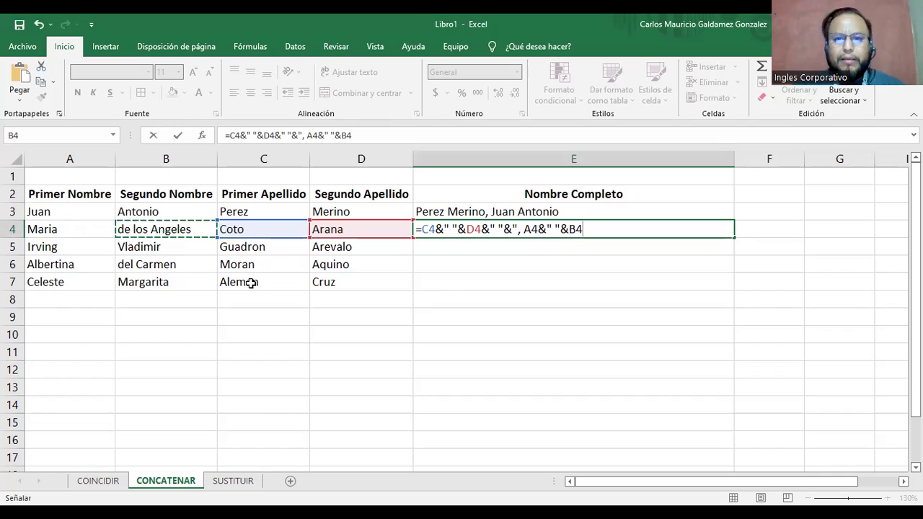
pyautogui.press('Return')
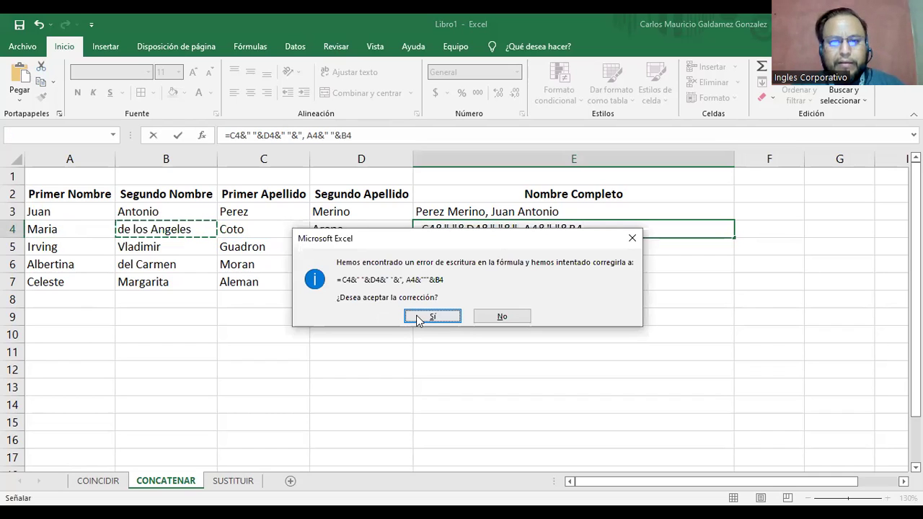
# Accept Excel's correction, then remove E4's stray comma, extra ampersand and quotes.
pyautogui.click(418, 318)
pyautogui.click(485, 230)
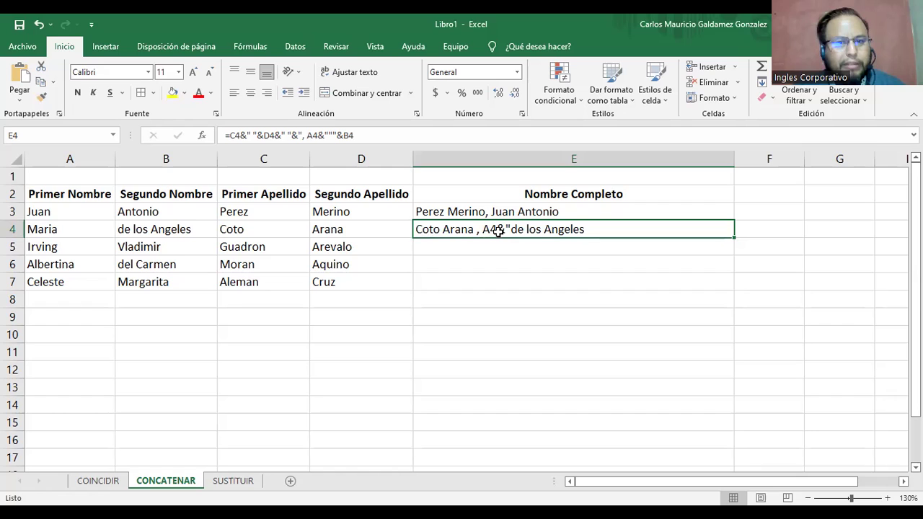
pyautogui.doubleClick(498, 230)
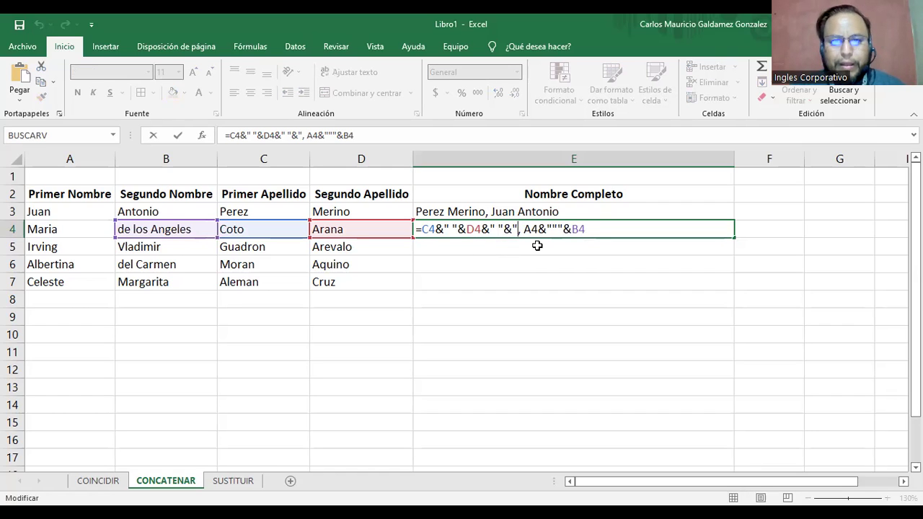
pyautogui.press('BackSpace')
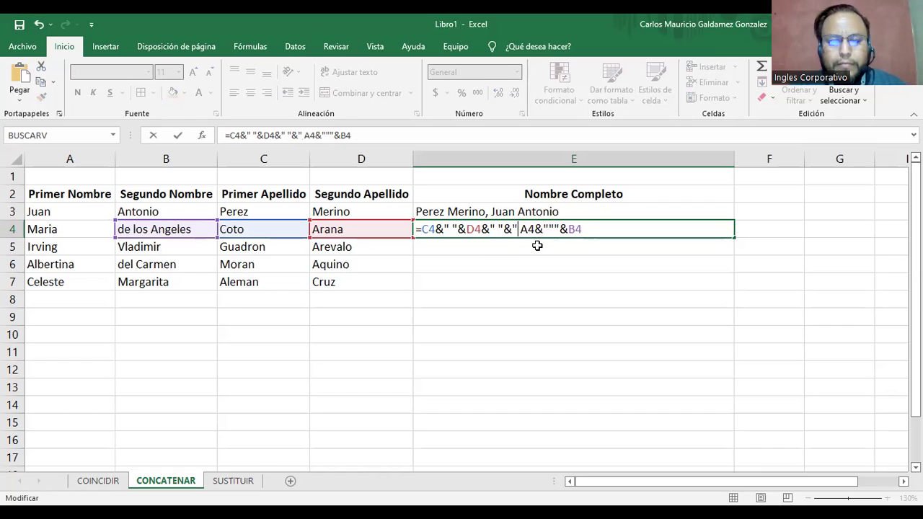
pyautogui.moveTo(423, 231); pyautogui.dragTo(437, 230)
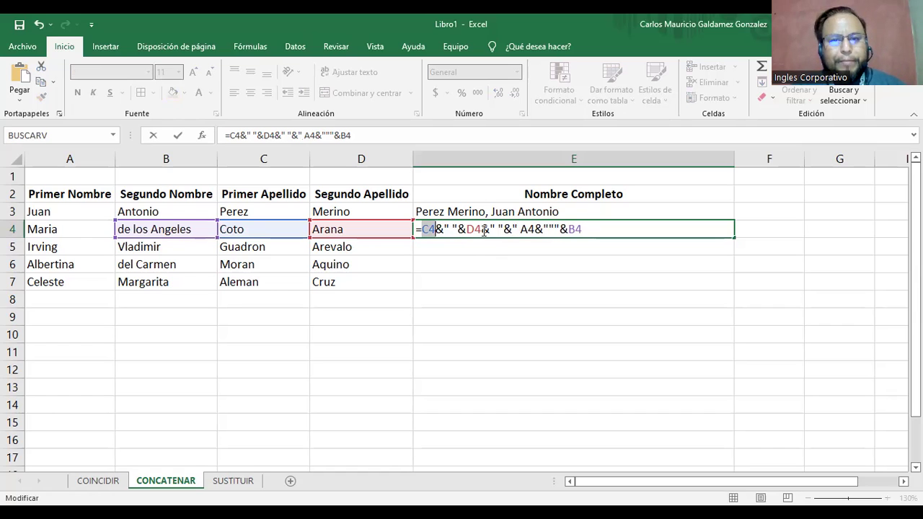
pyautogui.moveTo(504, 229)
pyautogui.mouseDown()
pyautogui.moveTo(526, 229)
pyautogui.moveTo(518, 230)
pyautogui.mouseUp()
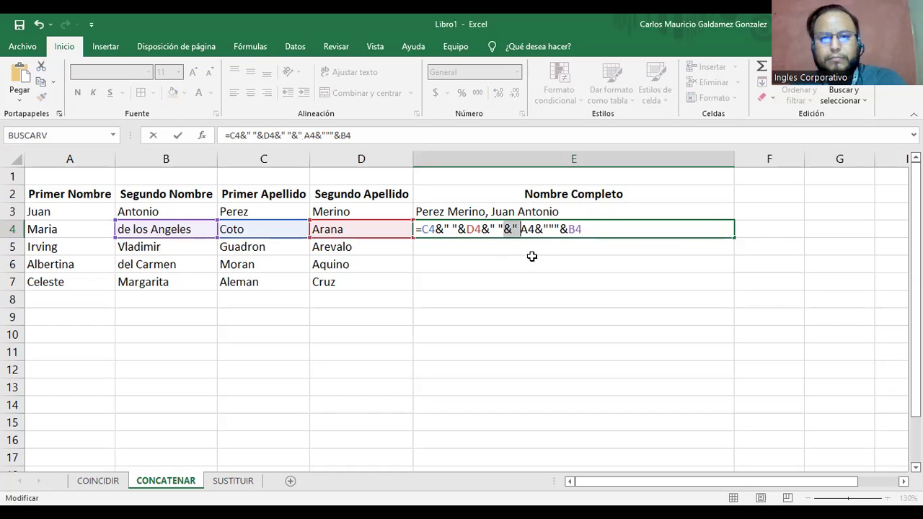
pyautogui.press('Delete')
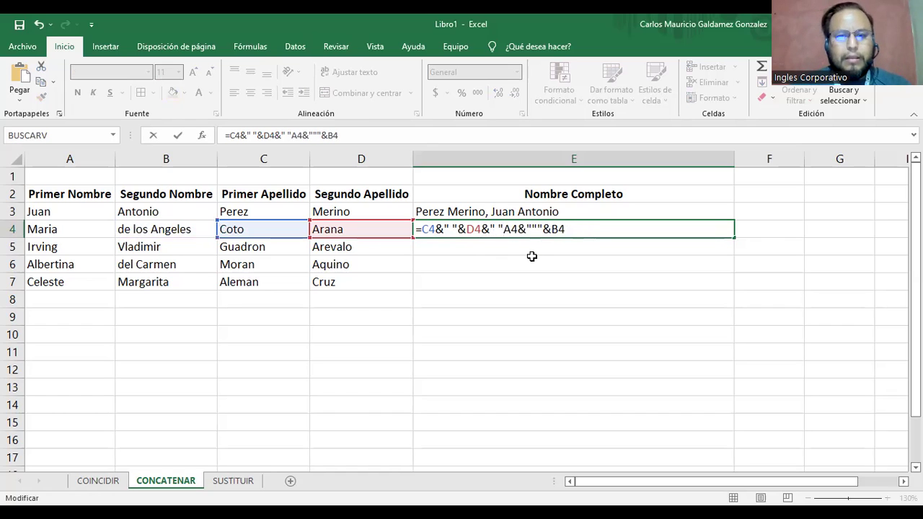
pyautogui.write('&')
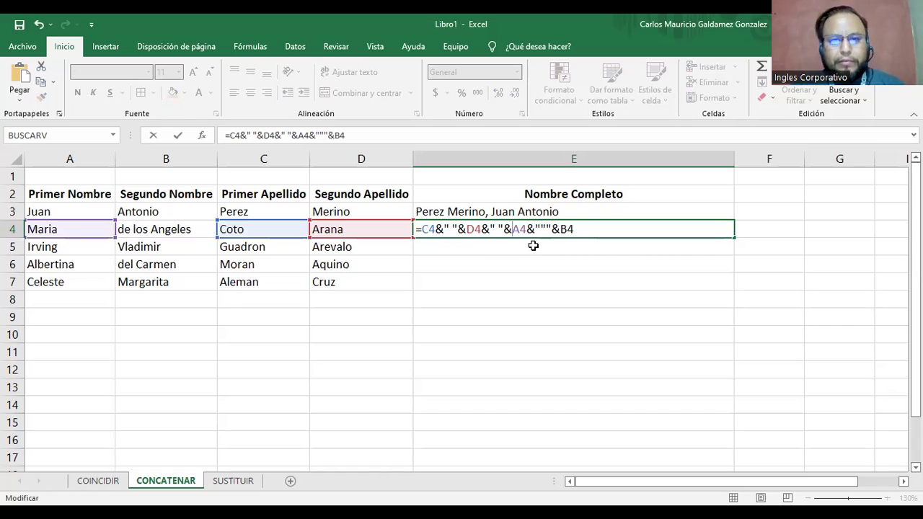
pyautogui.press('Delete')
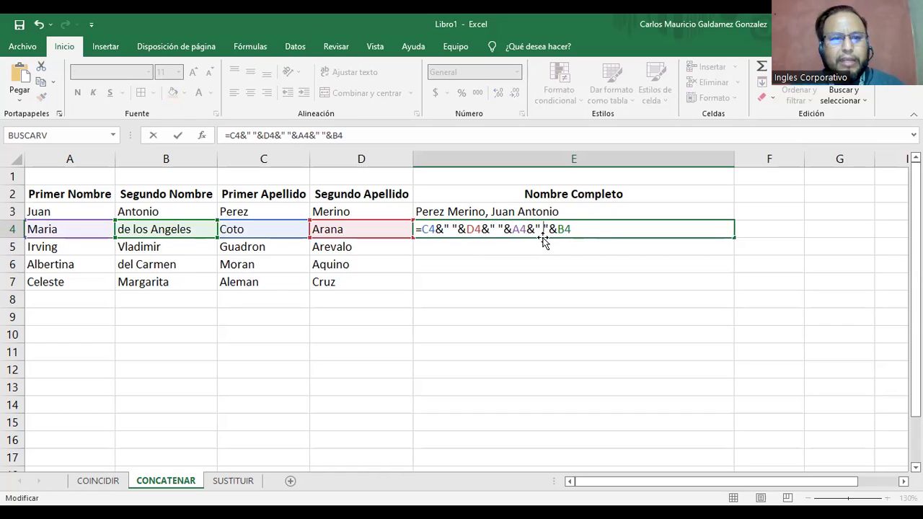
pyautogui.press('Return')
# Add the missing comma to E4's formula and compare it with E3's formula.
pyautogui.press('Up')
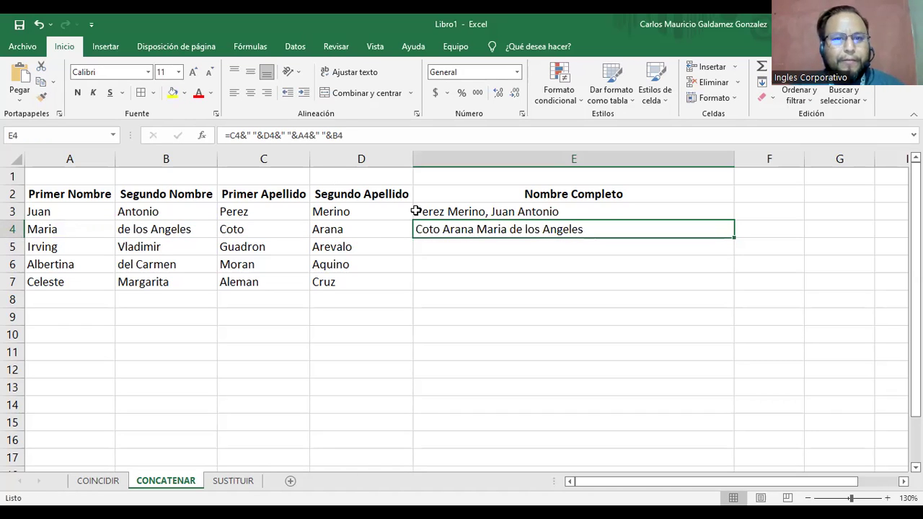
pyautogui.click(284, 136)
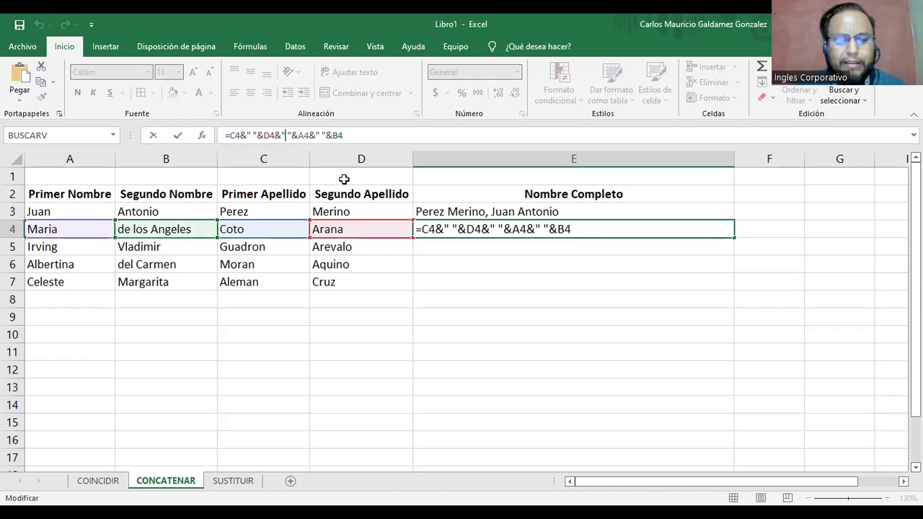
pyautogui.write(',')
pyautogui.press('Return')
pyautogui.press('Up')
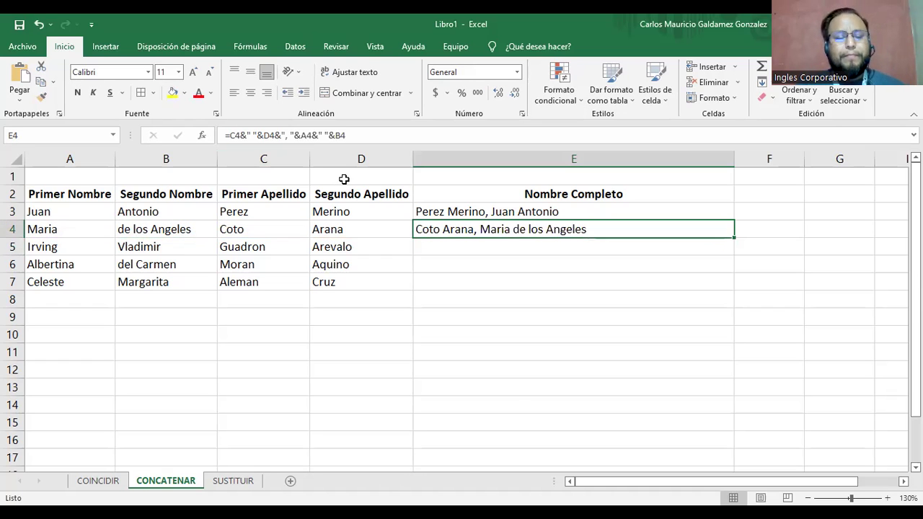
pyautogui.click(457, 209)
pyautogui.click(477, 231)
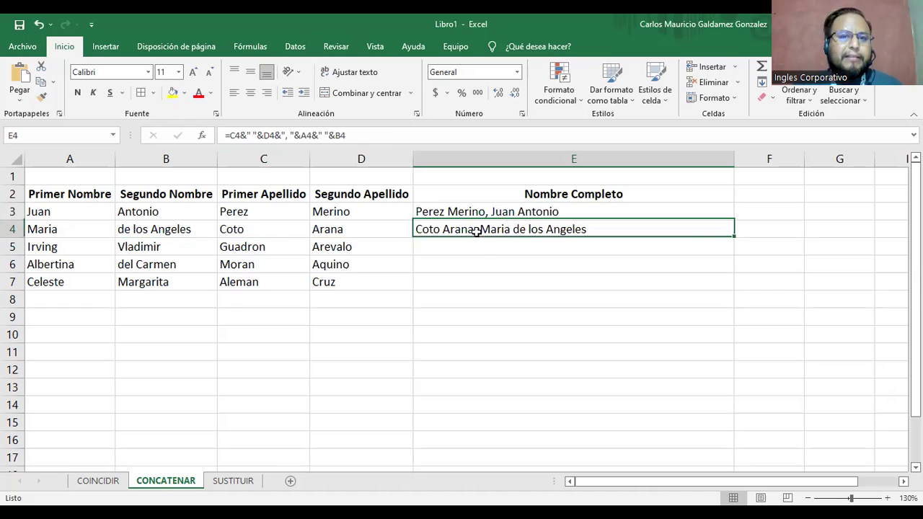
# Copy E3's full-name formula into E5, fill it down to E7, and narrow column E.
pyautogui.click(536, 215)
pyautogui.hotkey('ctrl', 'c')
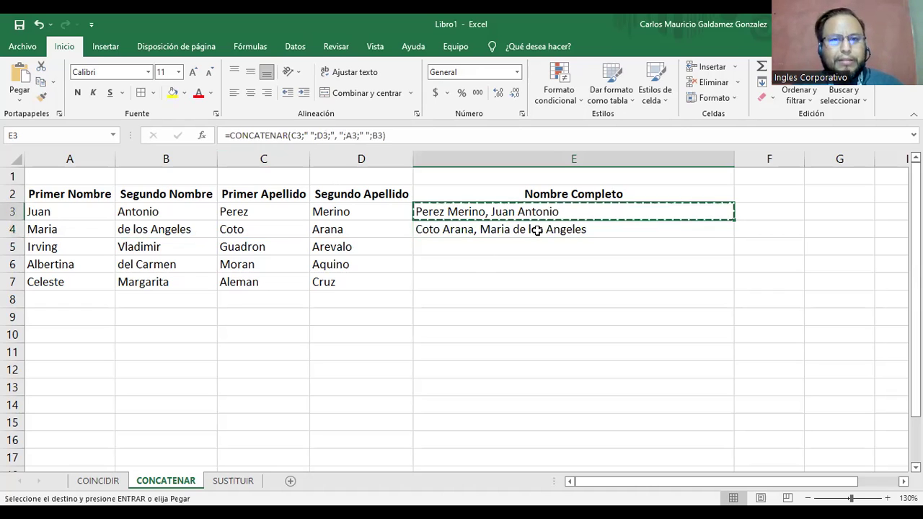
pyautogui.click(524, 246)
pyautogui.hotkey('ctrl', 'v')
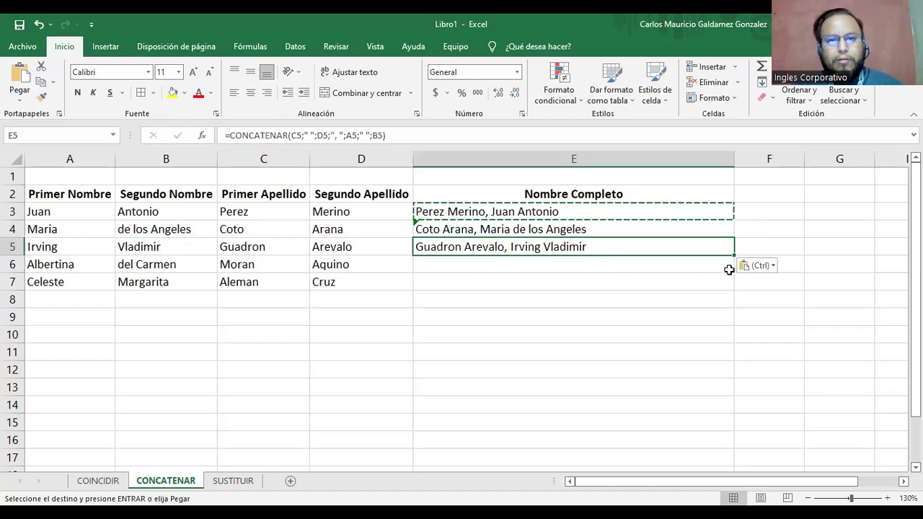
pyautogui.moveTo(734, 256); pyautogui.dragTo(686, 299)
pyautogui.click(622, 277)
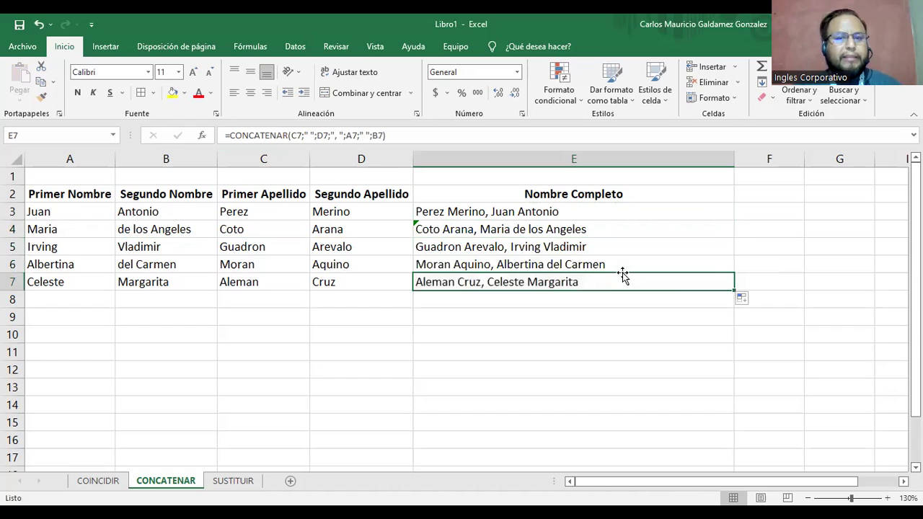
pyautogui.moveTo(735, 158); pyautogui.dragTo(631, 164)
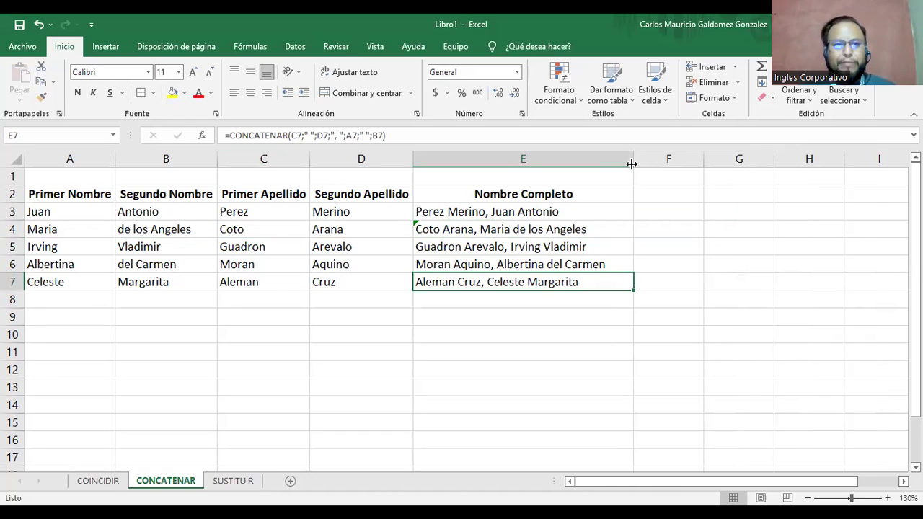
# Ignore E4's inconsistent-formula warning, then switch to the SUSTITUIR sheet.
pyautogui.click(439, 229)
pyautogui.click(398, 231)
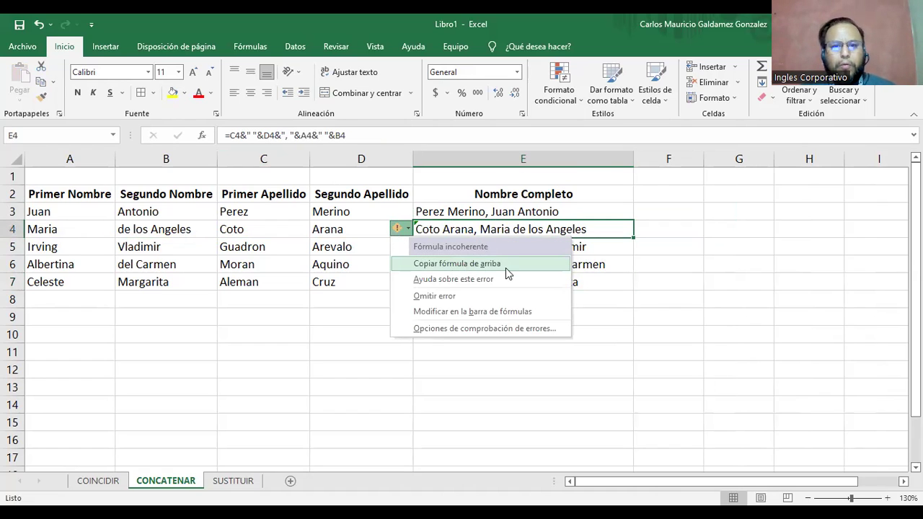
pyautogui.click(460, 297)
pyautogui.click(480, 211)
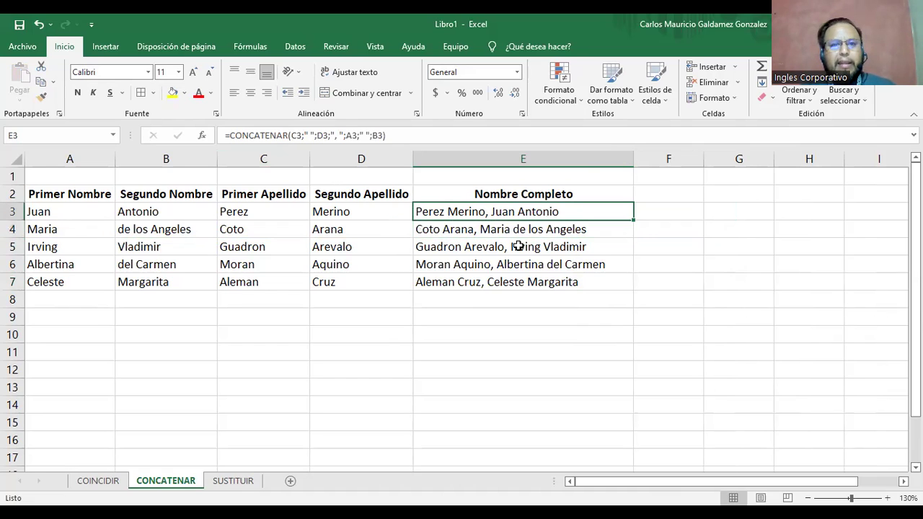
pyautogui.click(498, 231)
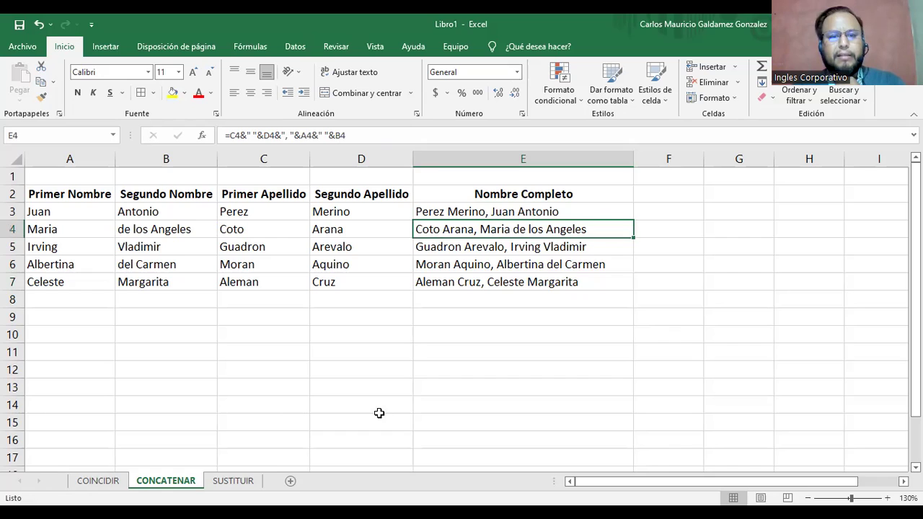
pyautogui.click(235, 486)
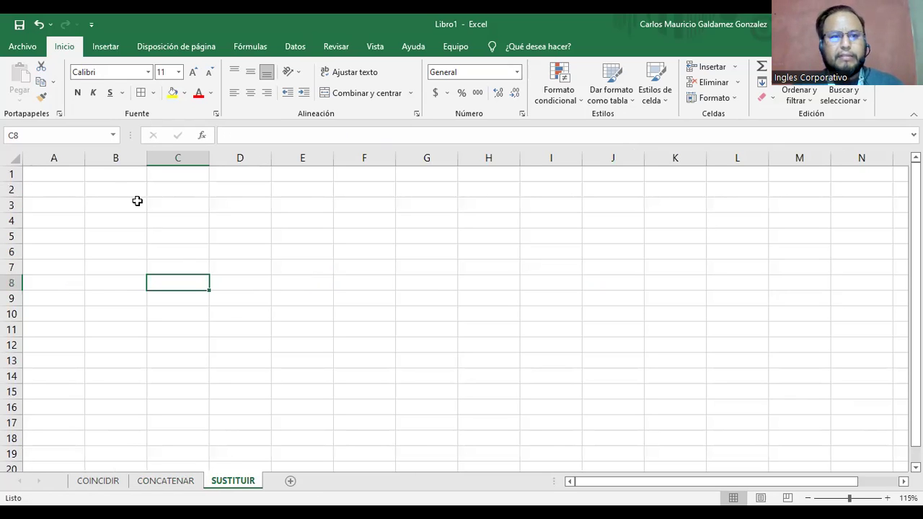
# Merge B3:G3 into a purple bar and enlarge its font size.
pyautogui.moveTo(115, 205); pyautogui.dragTo(437, 204)
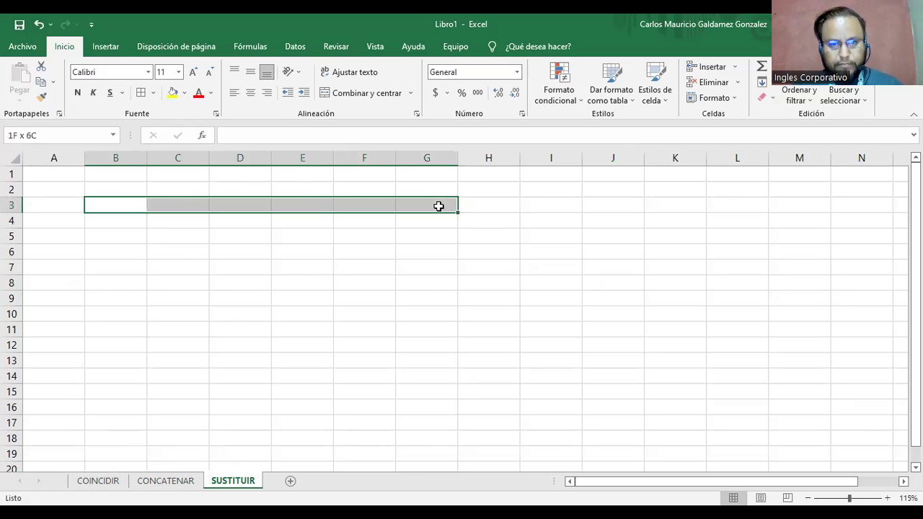
pyautogui.click(367, 92)
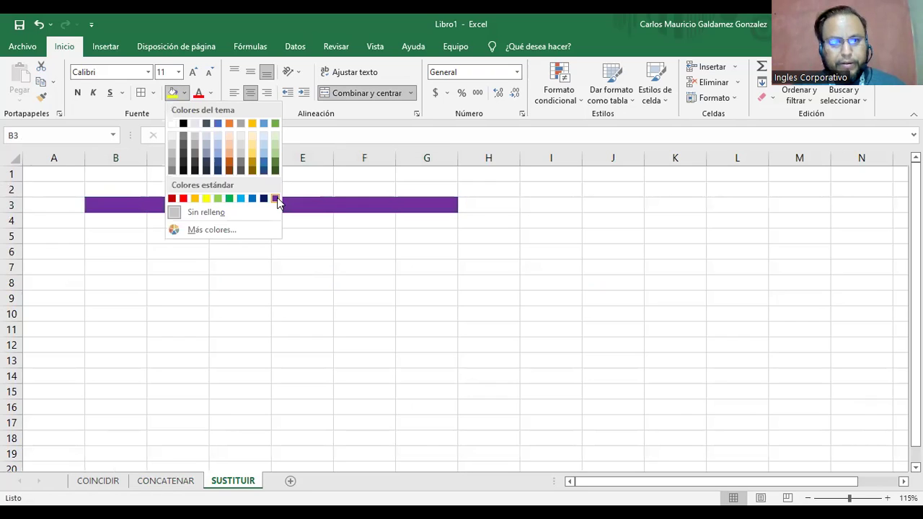
pyautogui.click(275, 198)
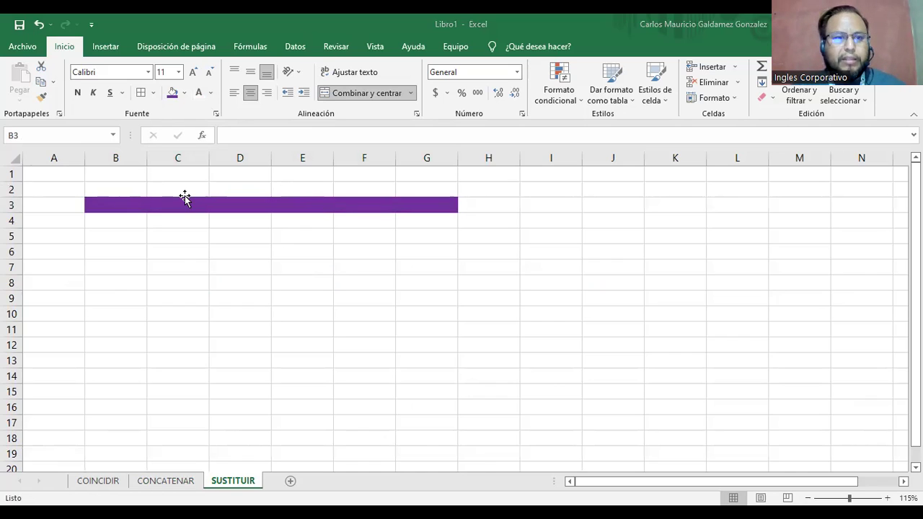
pyautogui.click(193, 75)
pyautogui.click(192, 75)
pyautogui.click(193, 75)
pyautogui.click(192, 75)
# Copy the purple bar from row 3 into row 6.
pyautogui.hotkey('ctrl', 'c')
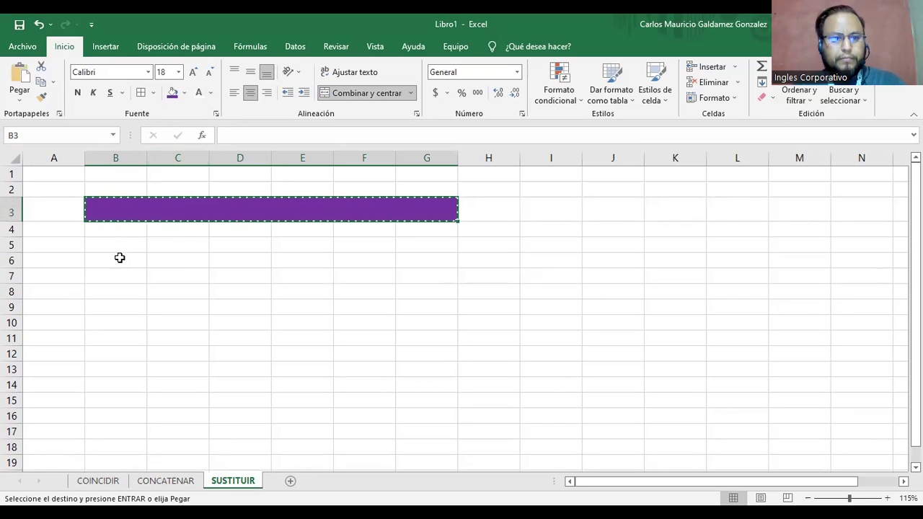
pyautogui.click(119, 258)
pyautogui.hotkey('ctrl', 'v')
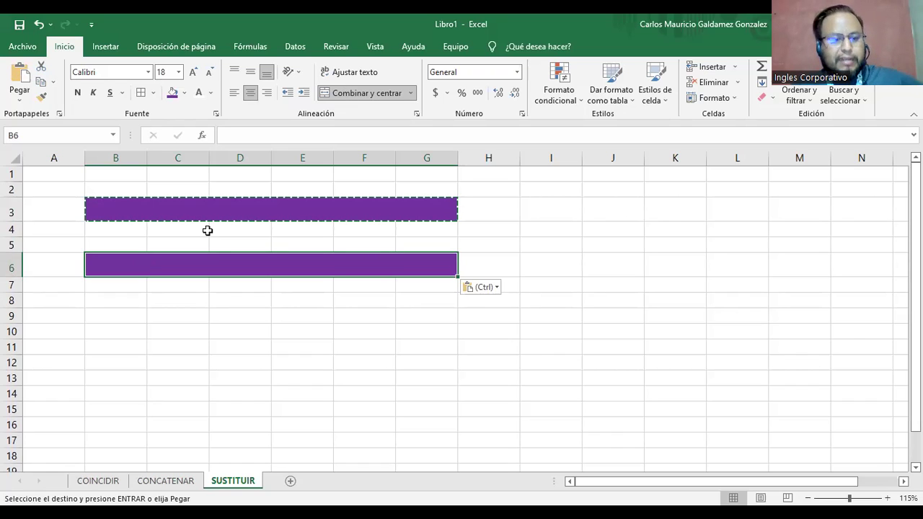
pyautogui.press('Escape')
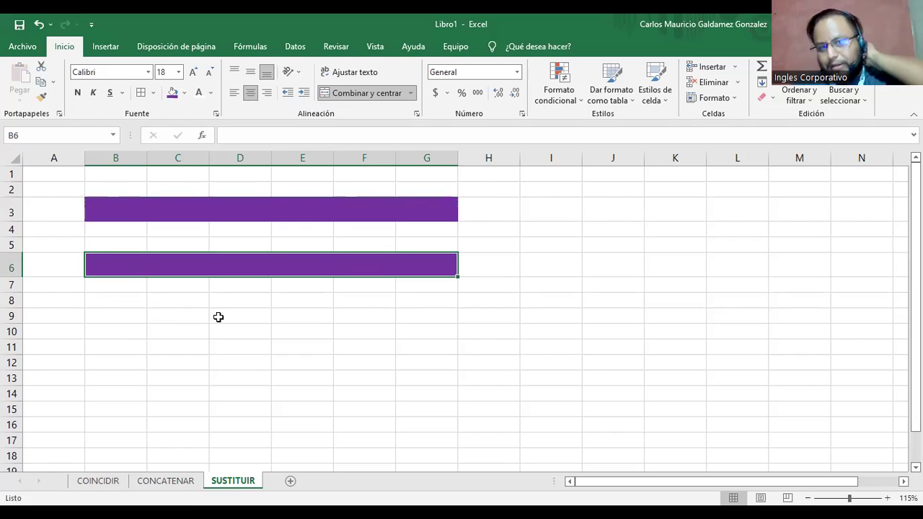
# Paste the row 3–6 bars at row 9 and recolour the B9 and B12 copies green.
pyautogui.moveTo(124, 212); pyautogui.dragTo(134, 264)
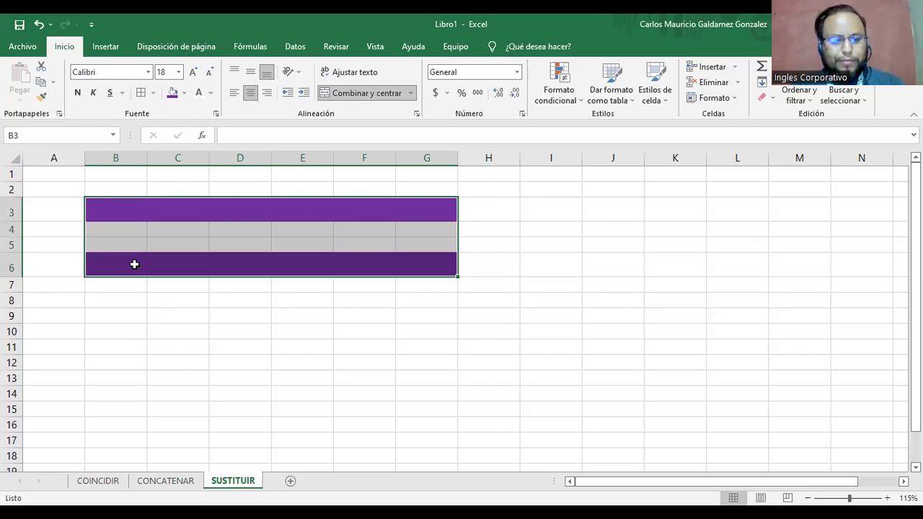
pyautogui.hotkey('ctrl', 'c')
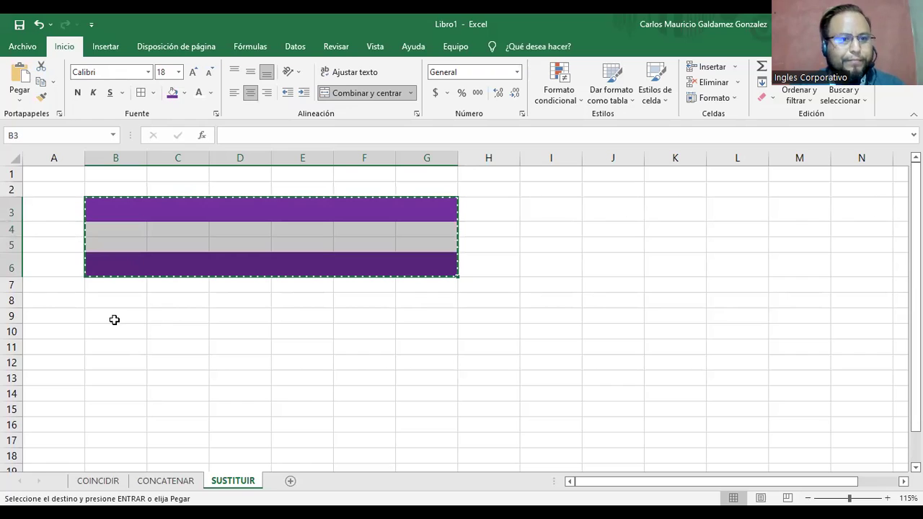
pyautogui.click(113, 320)
pyautogui.hotkey('ctrl', 'v')
pyautogui.click(196, 318)
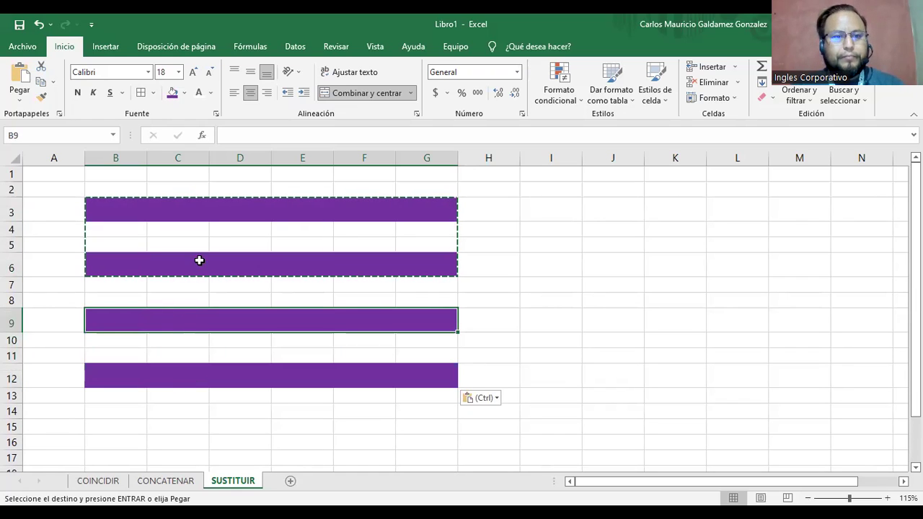
pyautogui.keyDown('ctrl'); pyautogui.click(174, 378); pyautogui.keyUp('ctrl')
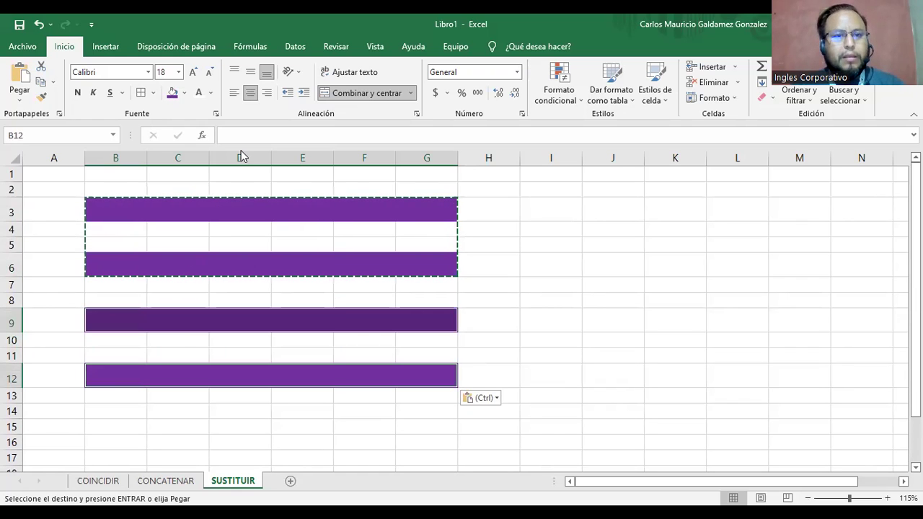
pyautogui.click(185, 97)
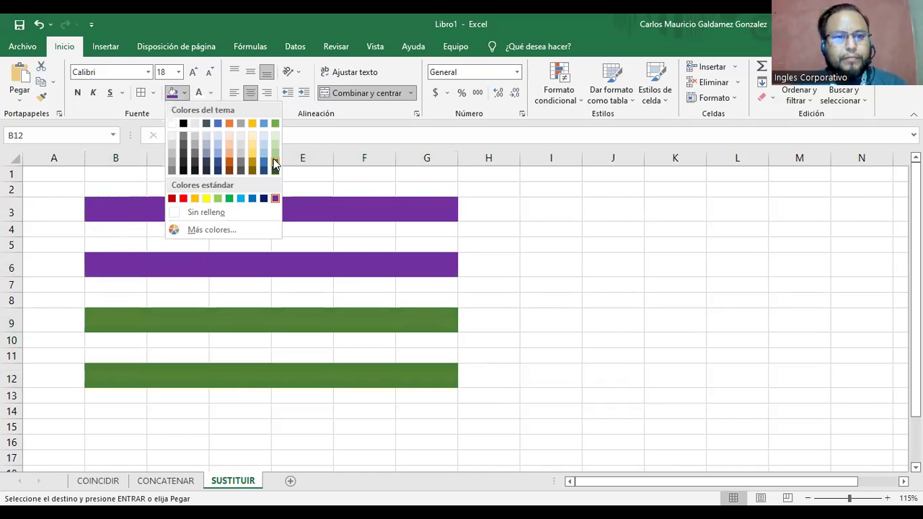
pyautogui.click(303, 213)
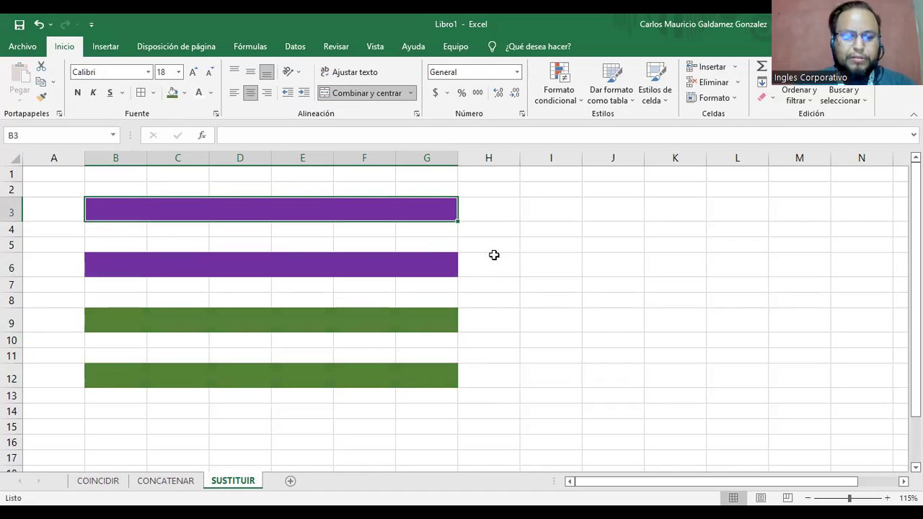
# Enter 'La vaca nos da crema.' in B3 and 'Es mas facil morir en vida, que vivir su bajada.' in B9.
pyautogui.write('La v')
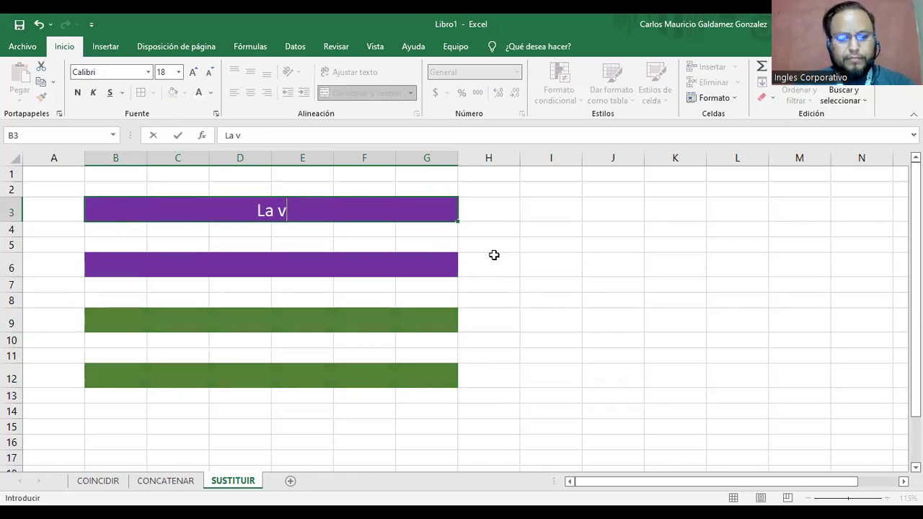
pyautogui.write('aca nos da ')
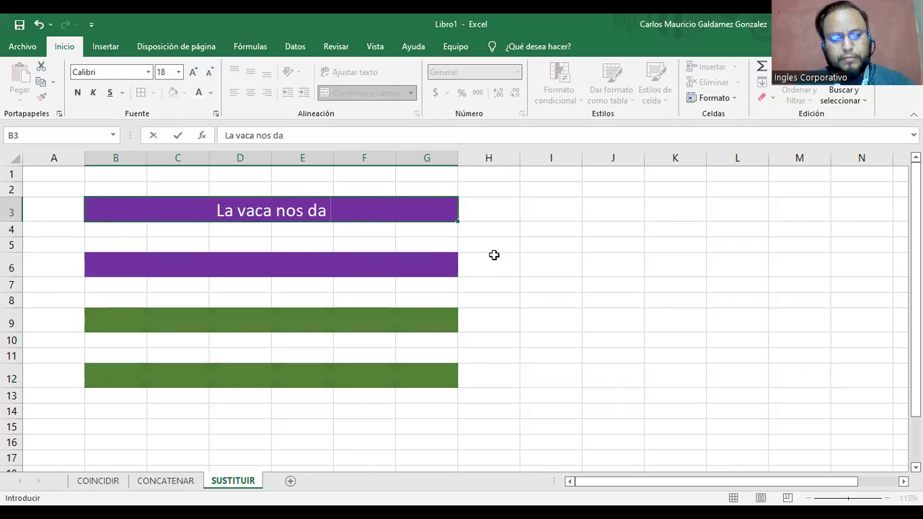
pyautogui.write('crema.')
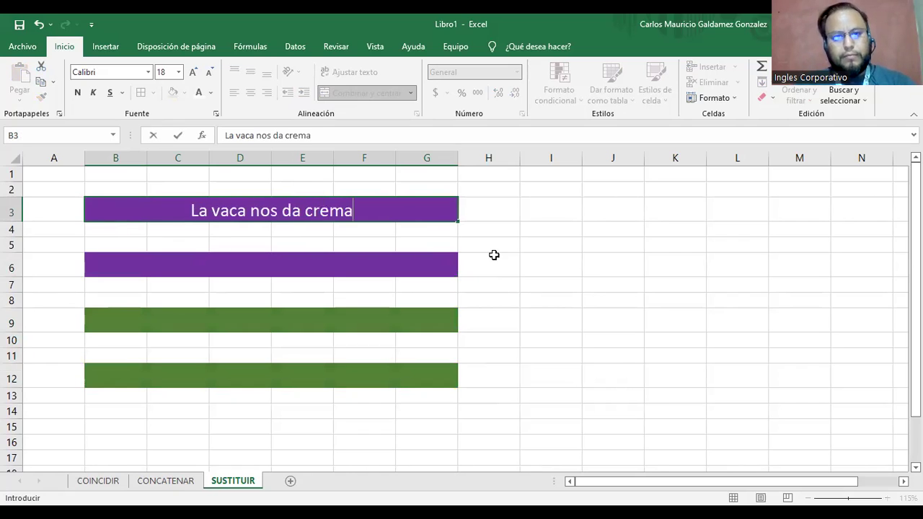
pyautogui.press('Return')
pyautogui.press('Return')
pyautogui.press('Return')
pyautogui.press('Return')
pyautogui.press('Return')
pyautogui.press('Return')
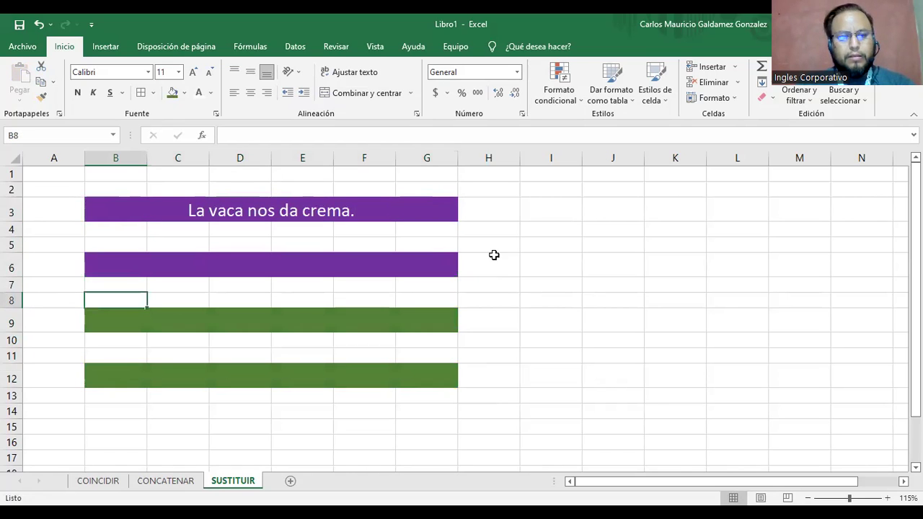
pyautogui.write('Es m')
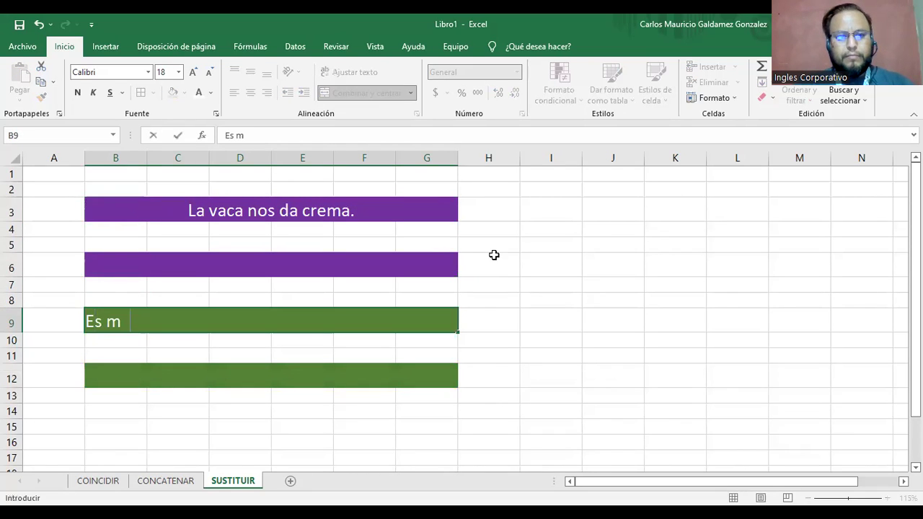
pyautogui.write('as facil m')
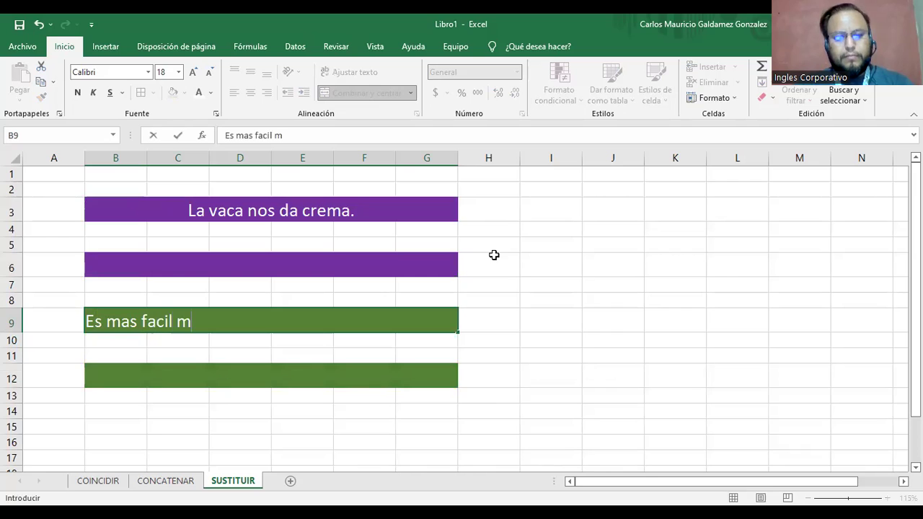
pyautogui.write('orir ')
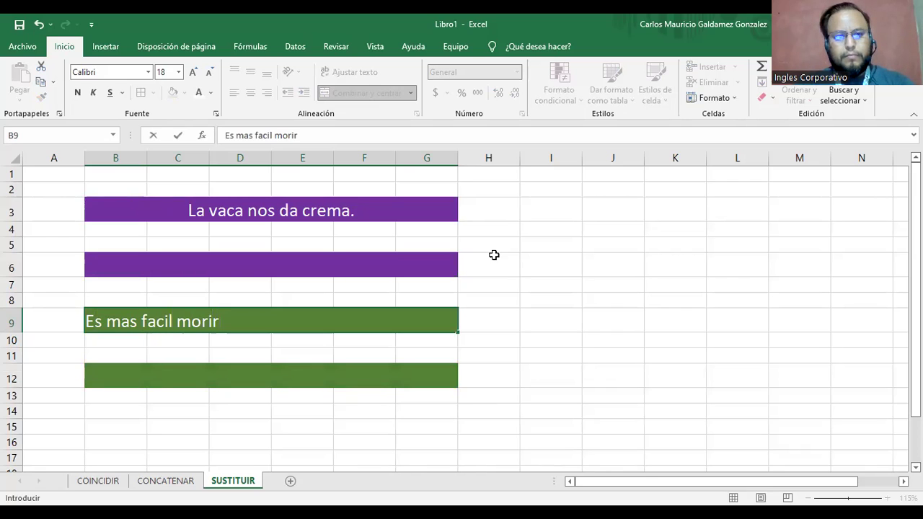
pyautogui.write('en vida,')
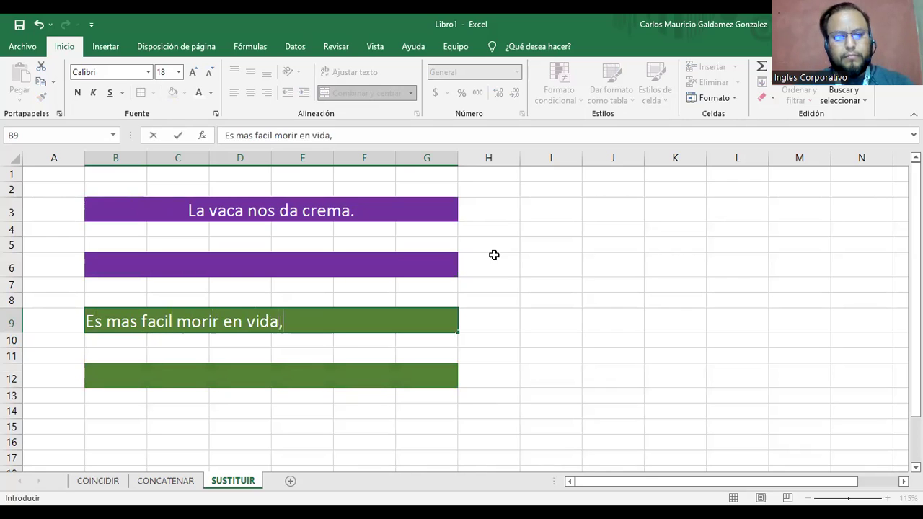
pyautogui.write(' que vivir ')
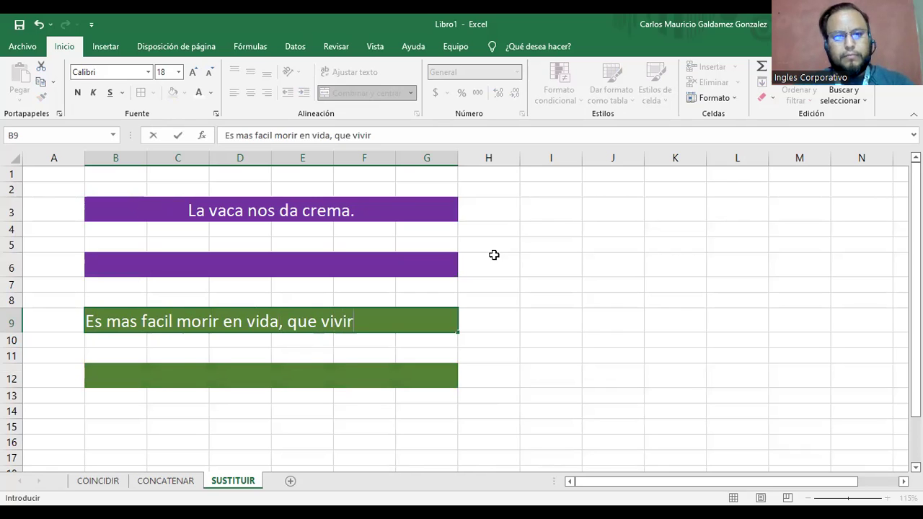
pyautogui.write('e')
pyautogui.press('BackSpace')
pyautogui.write('su')
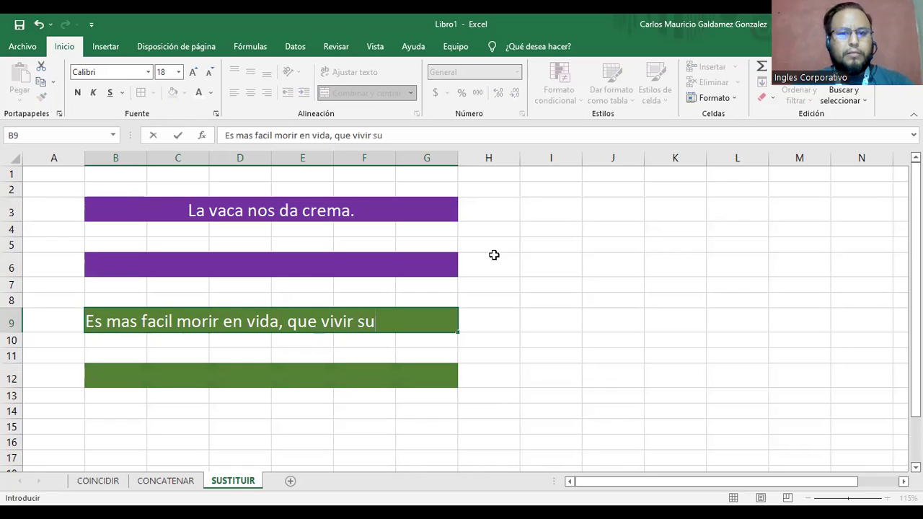
pyautogui.write(' baj')
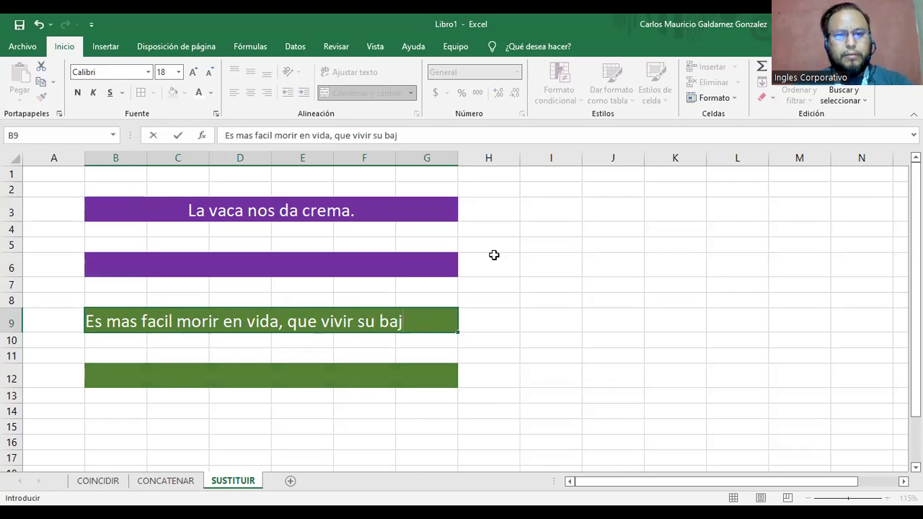
pyautogui.write('ada.')
pyautogui.press('Return')
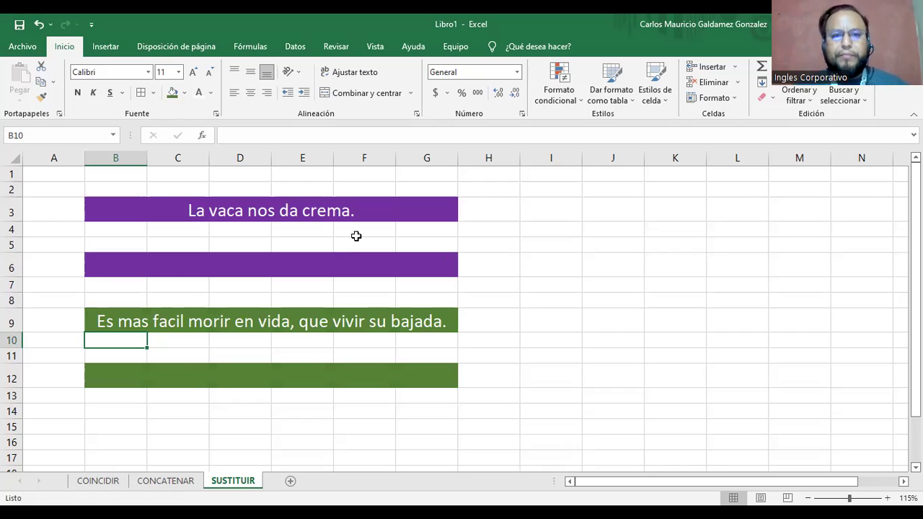
pyautogui.press('Up')
pyautogui.press('Up')
pyautogui.press('Up')
pyautogui.press('Up')
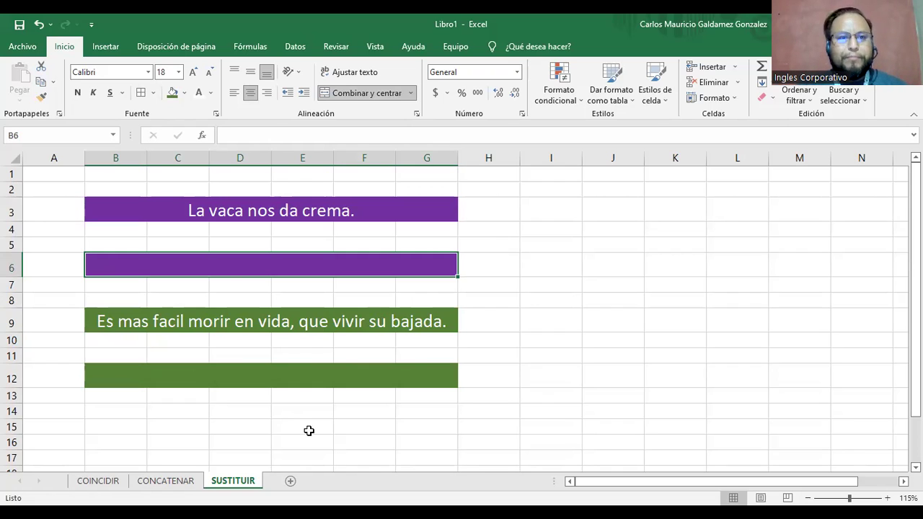
# Start a SUSTITUIR formula in the empty B6 band.
pyautogui.click(220, 211)
pyautogui.click(54, 135)
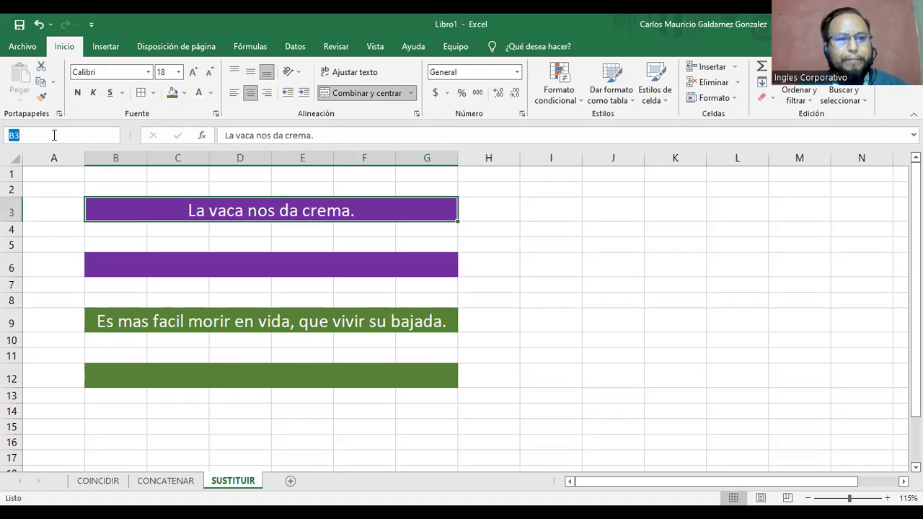
pyautogui.click(204, 326)
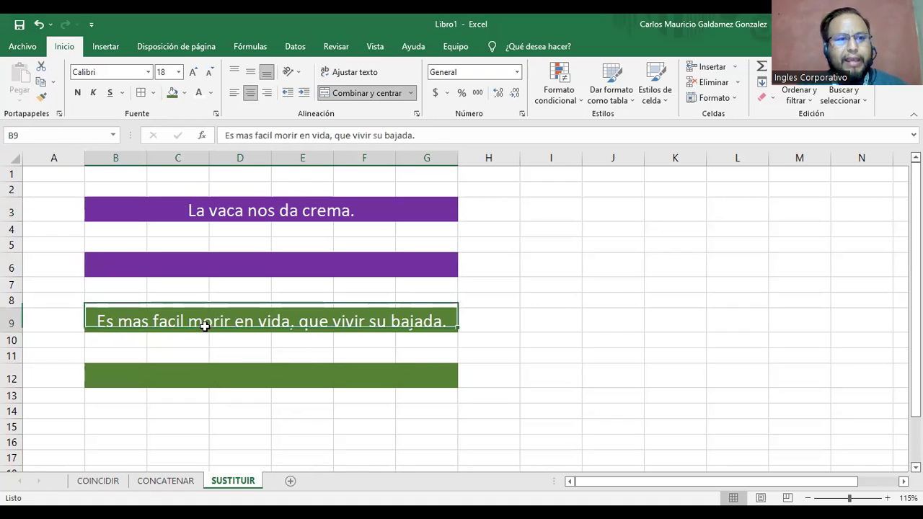
pyautogui.click(217, 215)
pyautogui.click(214, 266)
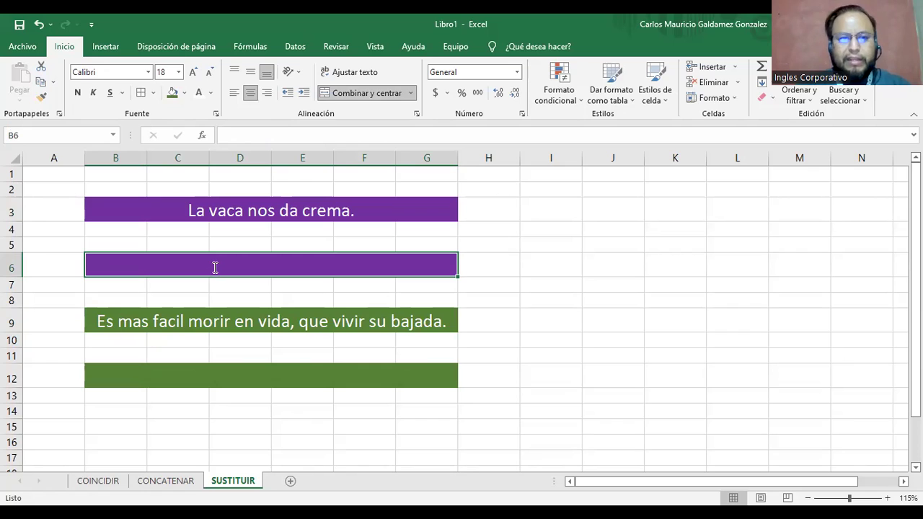
pyautogui.write('=')
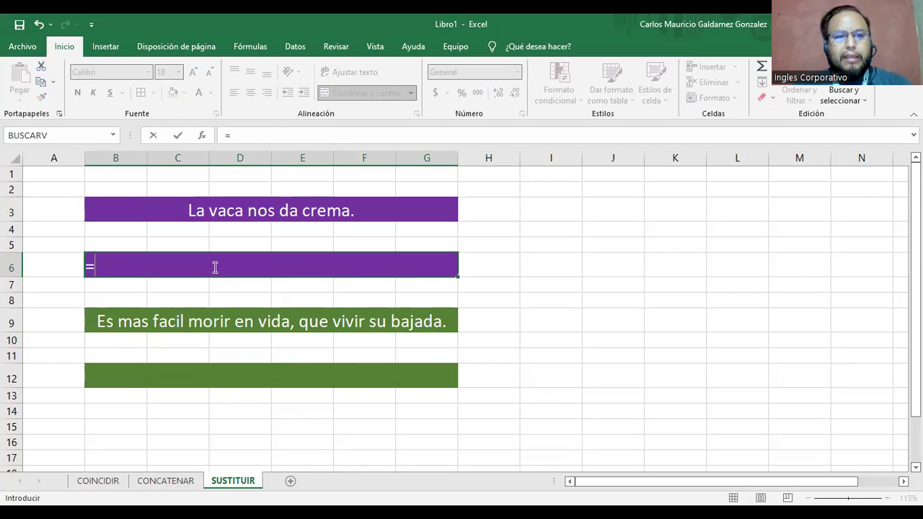
pyautogui.write('sust')
pyautogui.press('Tab')
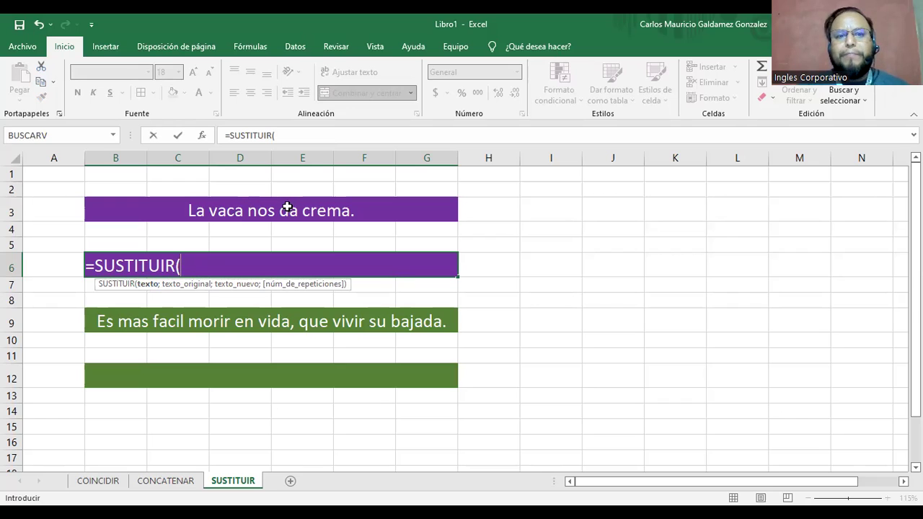
# Complete it as =SUSTITUIR(B3;"crema";"leche") and commit.
pyautogui.click(264, 211)
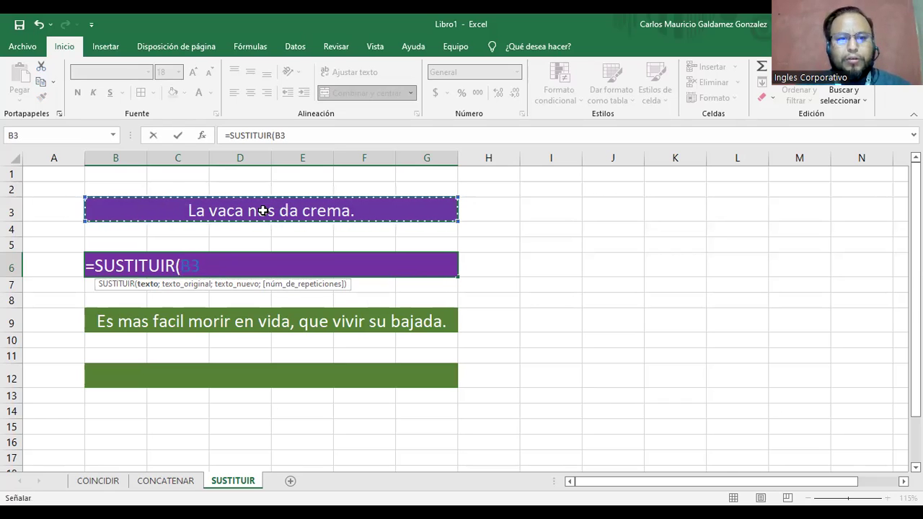
pyautogui.write(';')
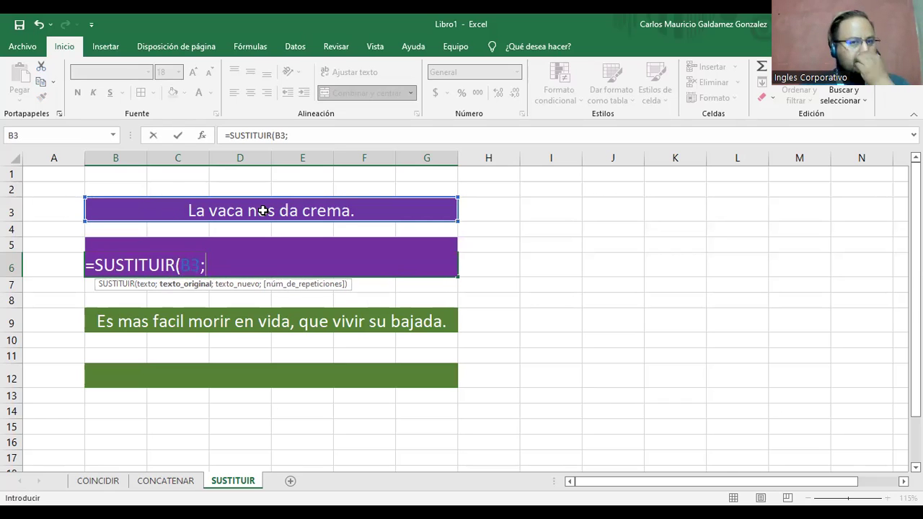
pyautogui.write('"')
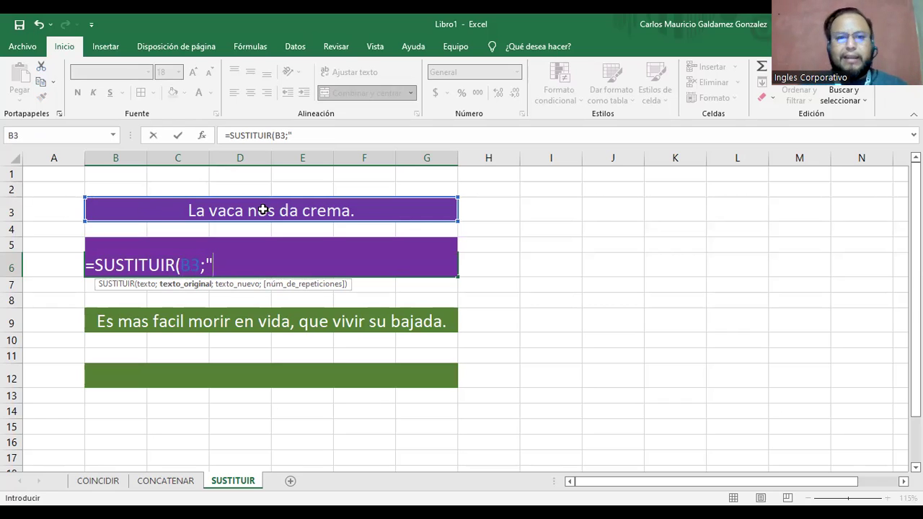
pyautogui.write('crema')
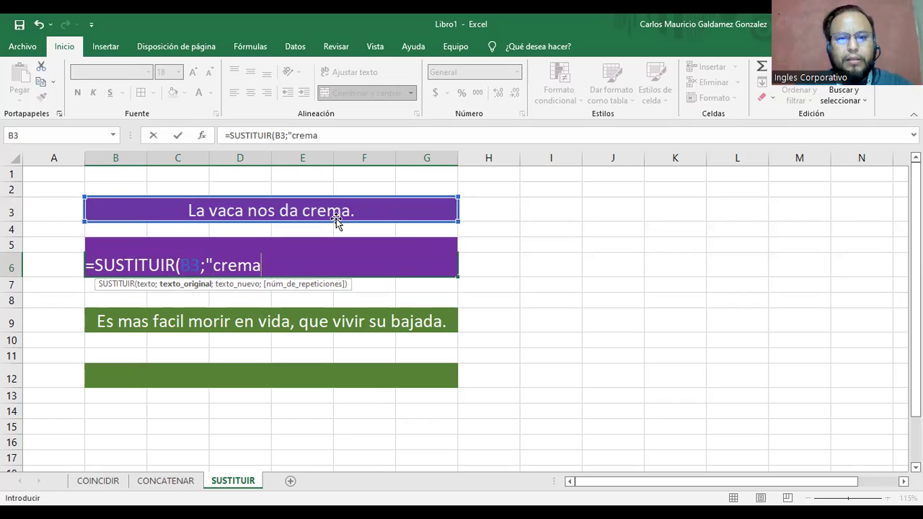
pyautogui.write(';')
pyautogui.press('BackSpace')
pyautogui.write('";')
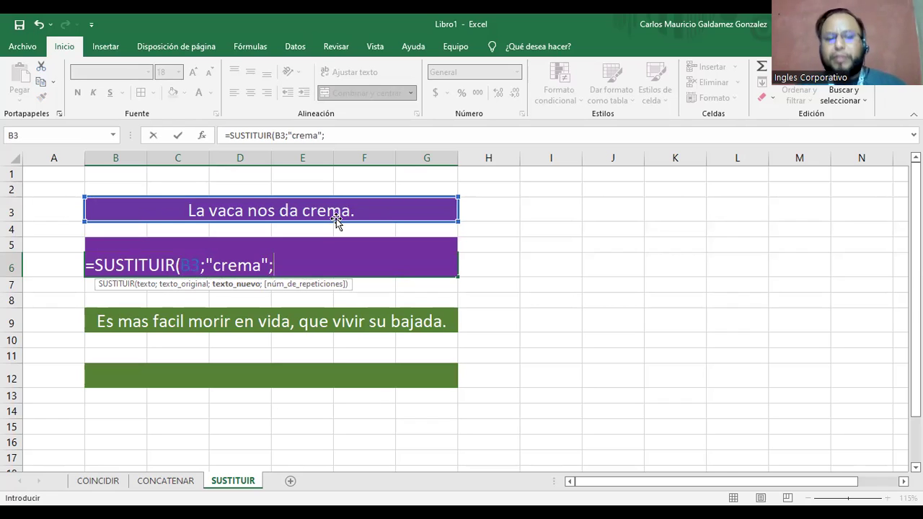
pyautogui.write('"leche"')
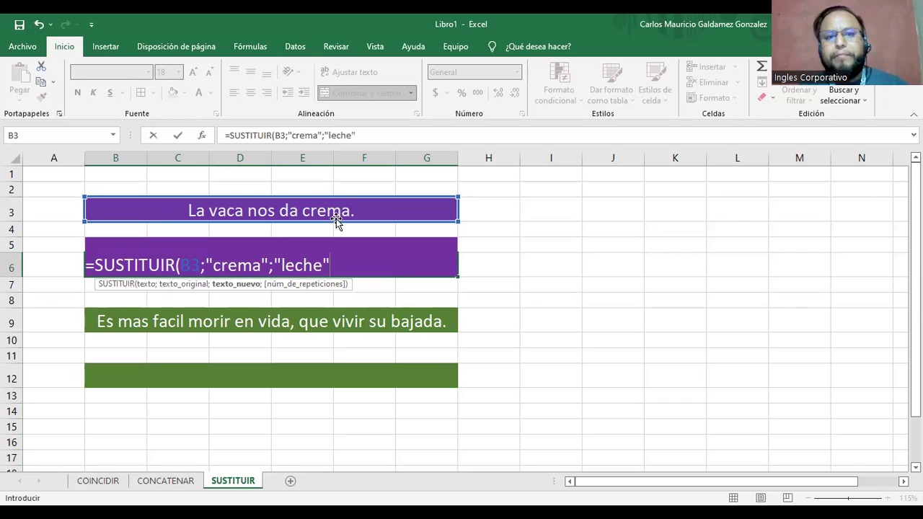
pyautogui.write(';')
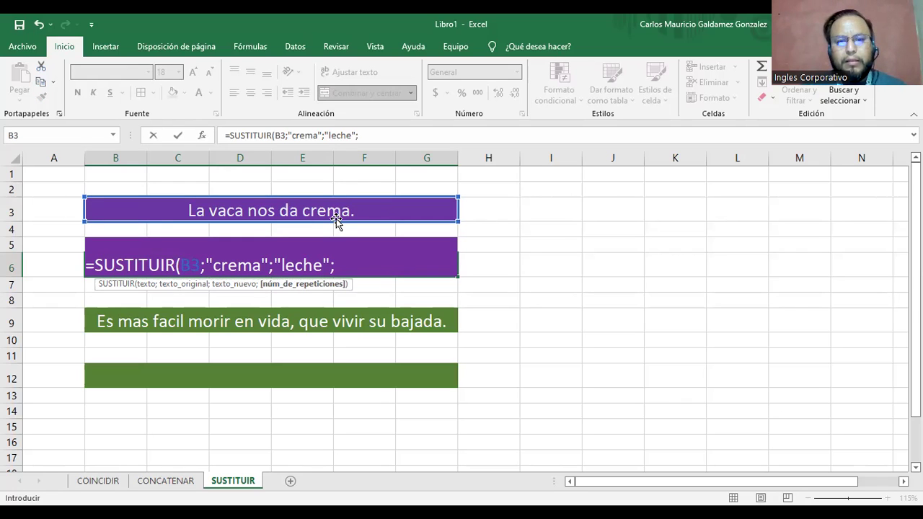
pyautogui.press('BackSpace')
pyautogui.write(')')
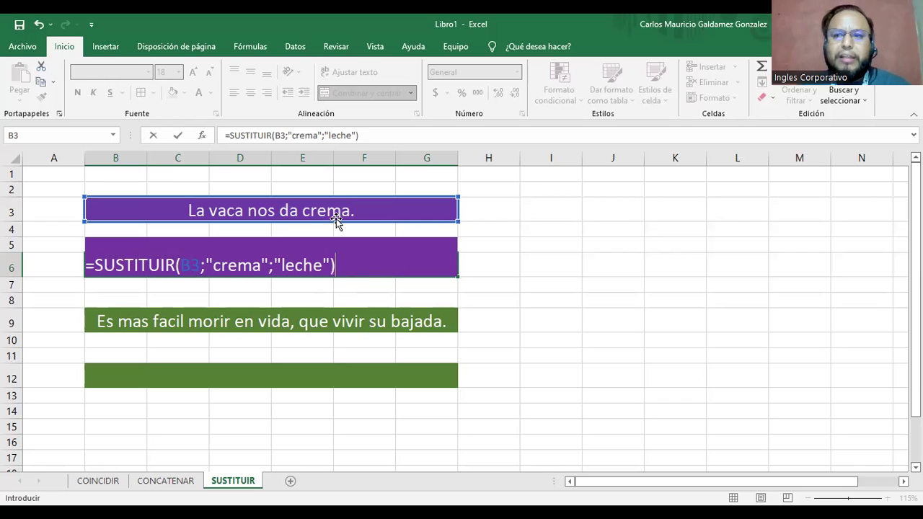
pyautogui.press('Return')
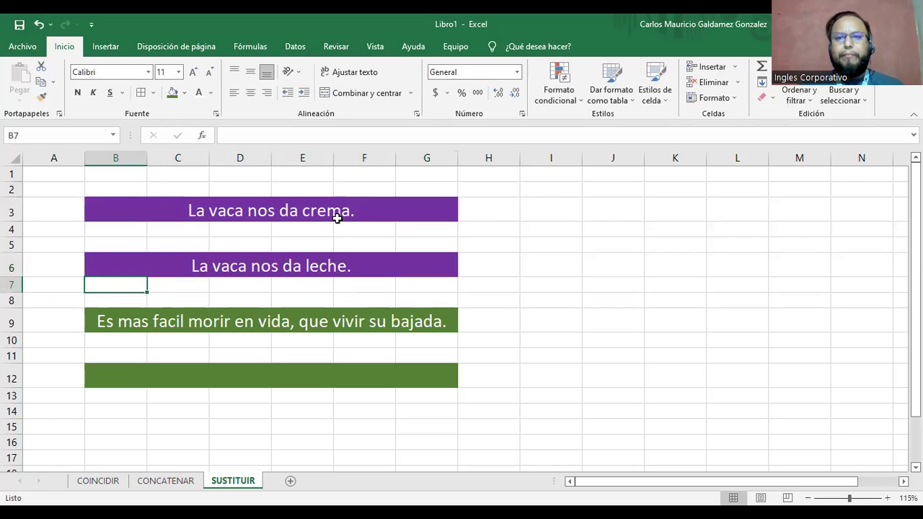
# Fill the B6 band light blue, leaving the font colour unchanged.
pyautogui.click(247, 266)
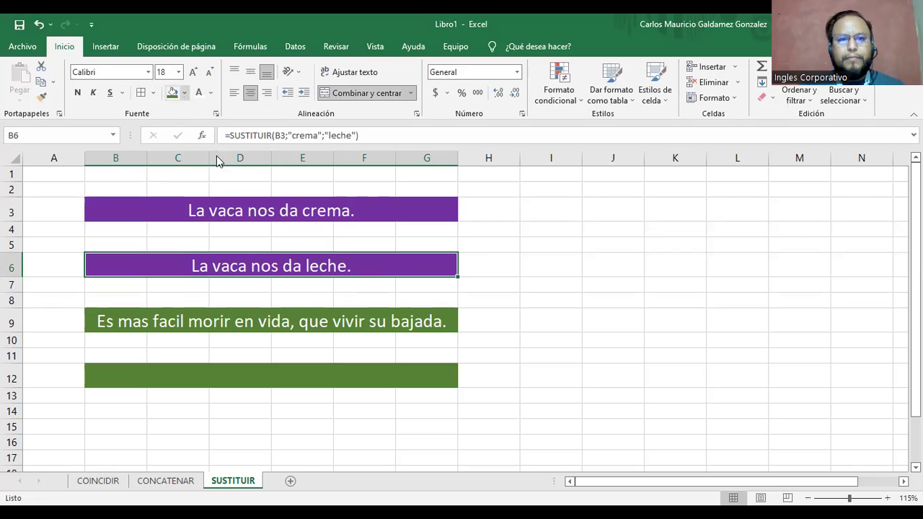
pyautogui.click(185, 92)
pyautogui.click(220, 151)
pyautogui.click(211, 93)
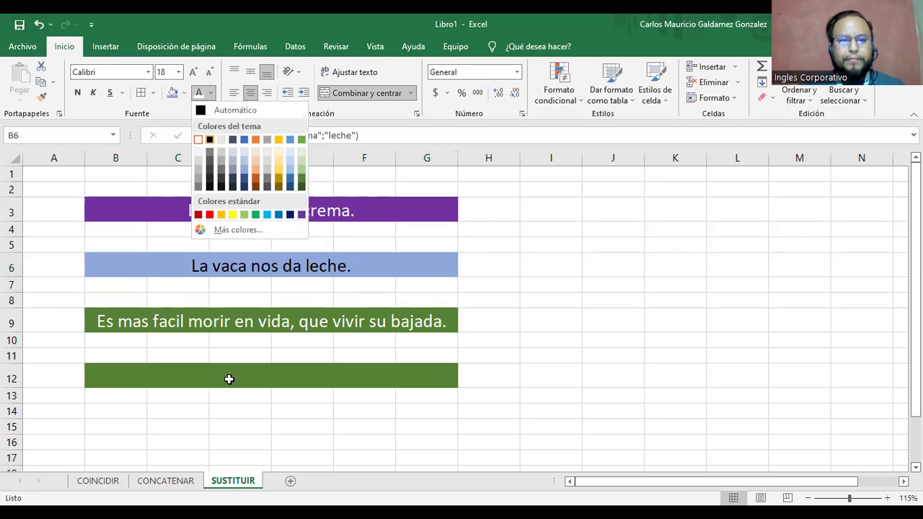
pyautogui.click(228, 379)
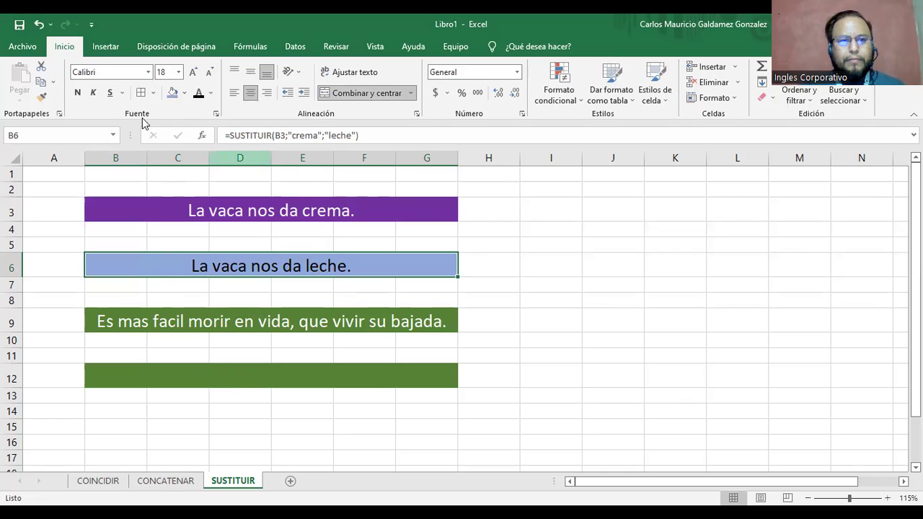
# Copy B6's light blue formatting onto B12 with Format Painter, then recommit B6's formula unchanged.
pyautogui.click(42, 96)
pyautogui.click(236, 385)
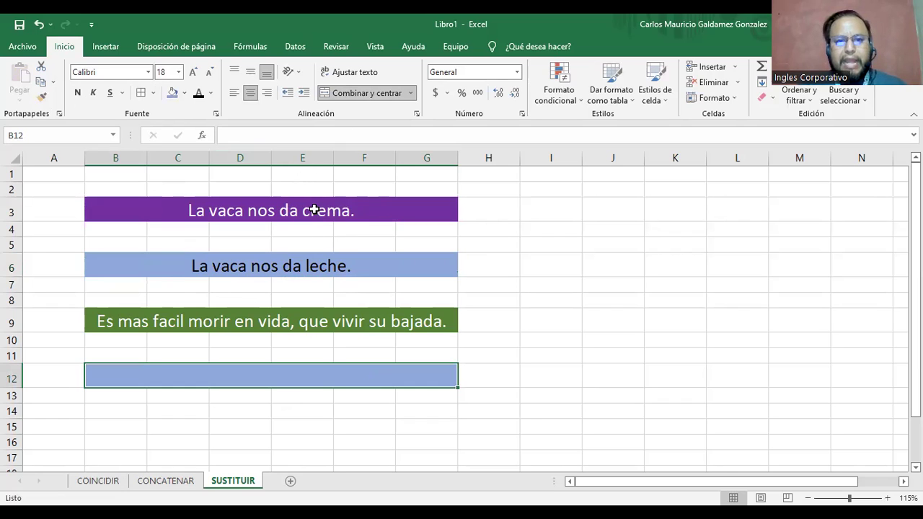
pyautogui.click(329, 266)
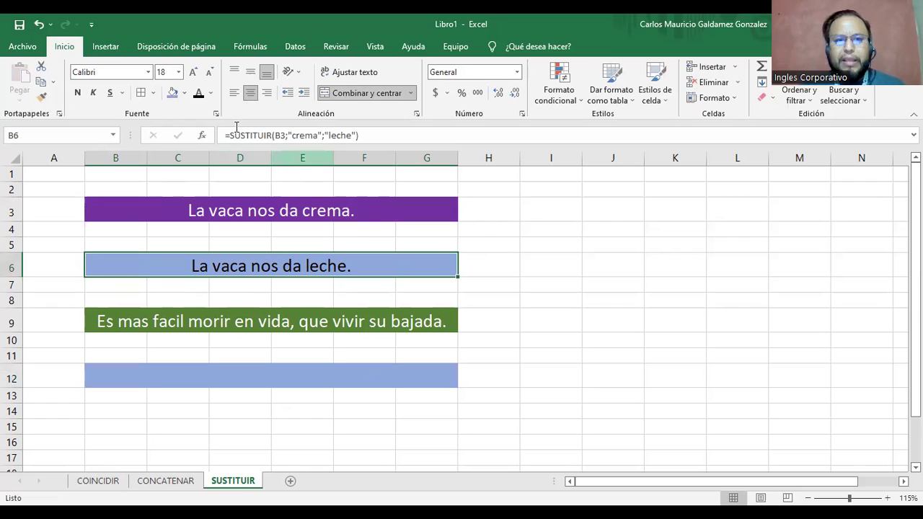
pyautogui.tripleClick(361, 131)
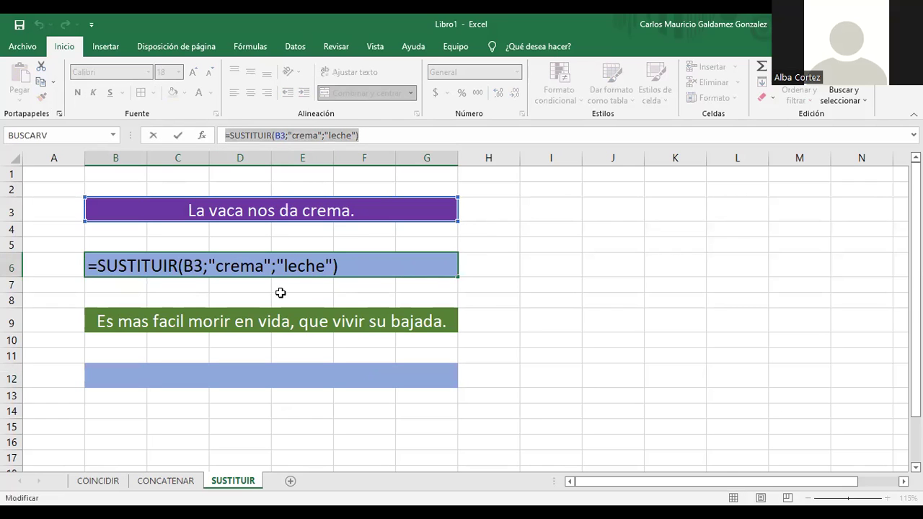
pyautogui.click(354, 268)
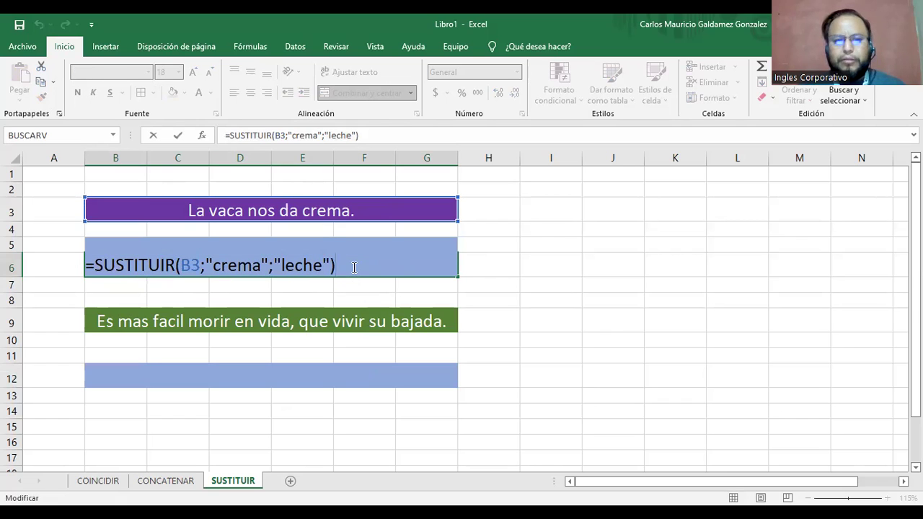
pyautogui.press('Return')
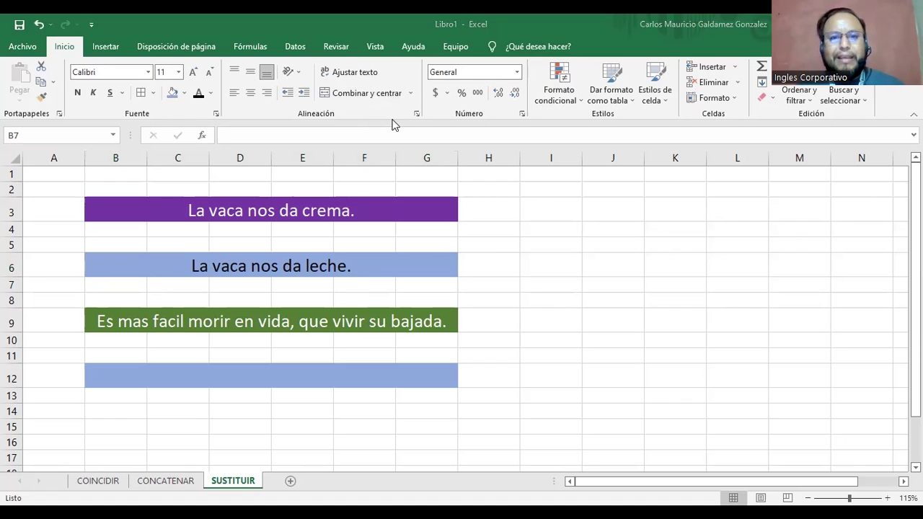
# Copy B6's =SUSTITUIR(B3;"crema";"leche") formula.
pyautogui.click(291, 379)
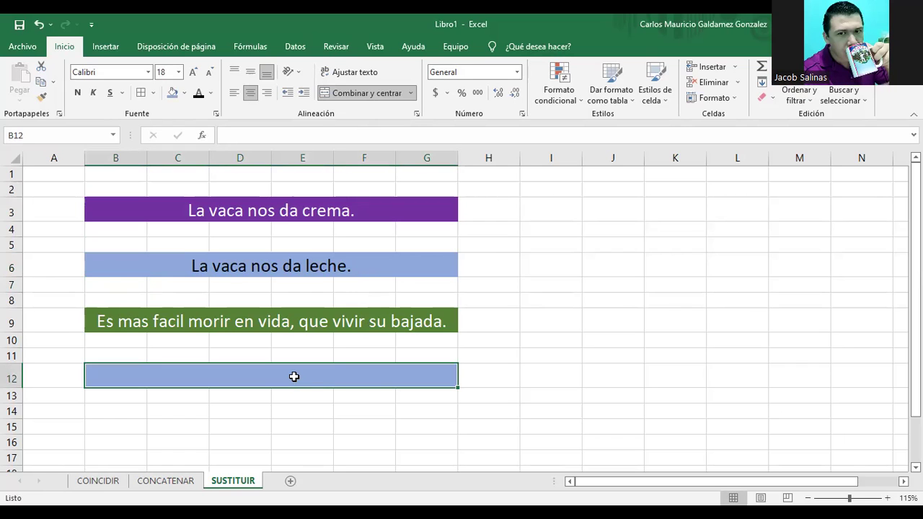
pyautogui.click(262, 268)
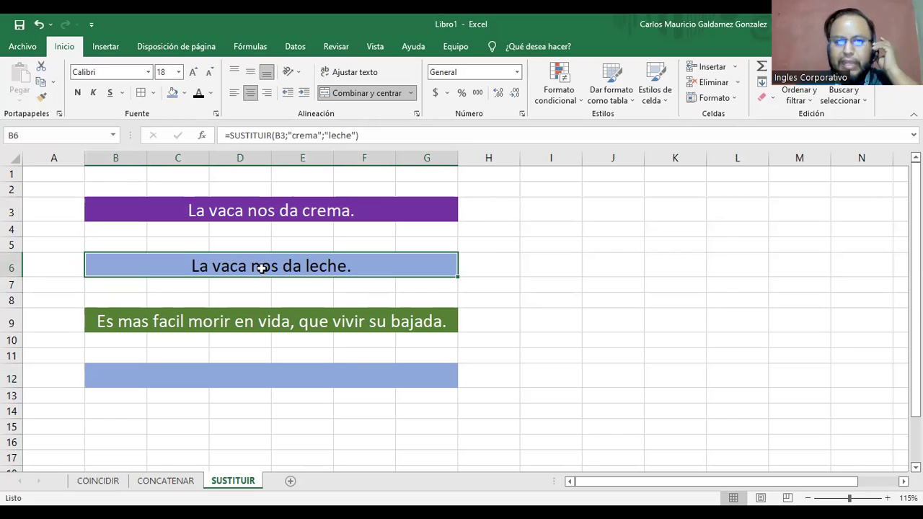
pyautogui.hotkey('ctrl', 'c')
# Paste the formula into B12 as =SUSTITUIR(B9;"crema";"leche") and recommit it.
pyautogui.click(241, 379)
pyautogui.hotkey('ctrl', 'v')
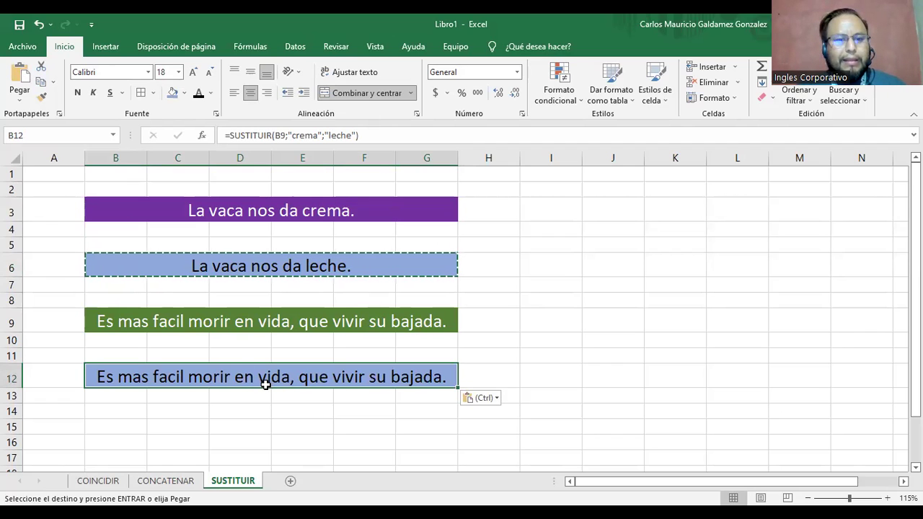
pyautogui.click(243, 321)
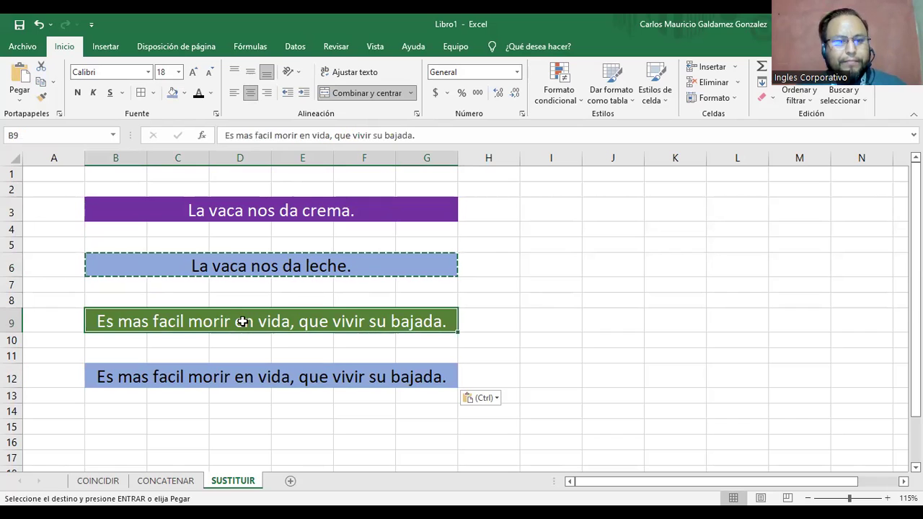
pyautogui.click(240, 380)
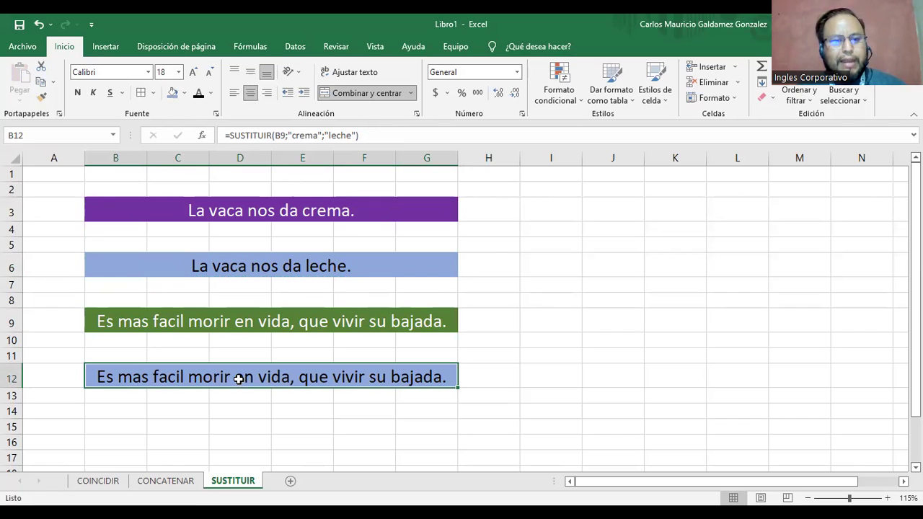
pyautogui.click(319, 136)
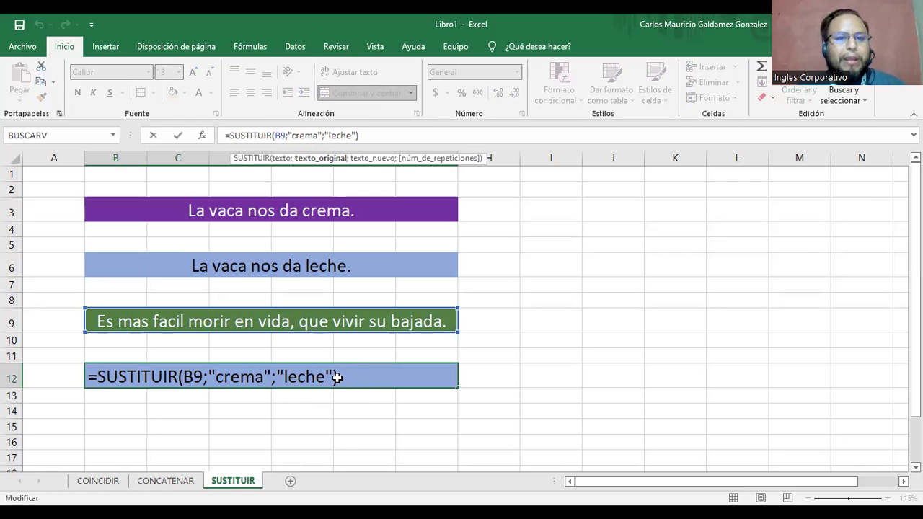
pyautogui.hotkey('ctrl', 'Return')
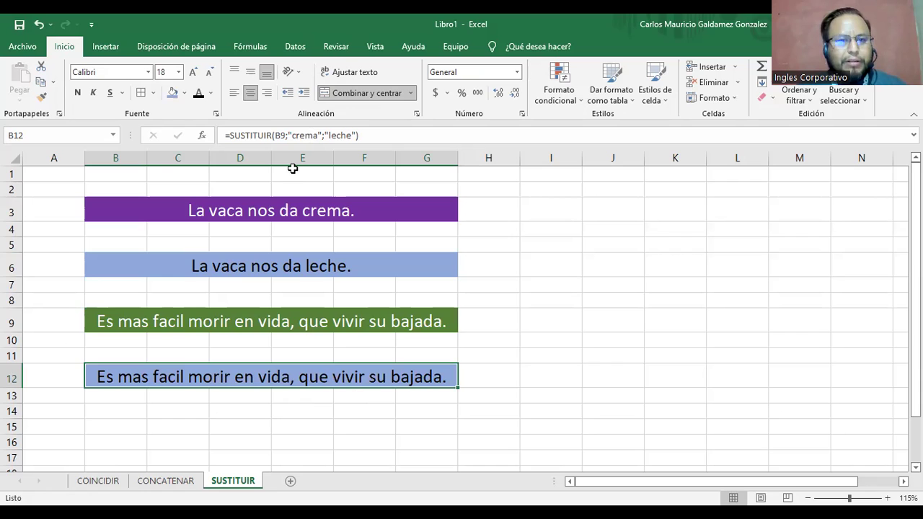
# In B12's formula, replace 'crema' with 'bajada' and 'leche' with 'vida', then confirm.
pyautogui.doubleClick(307, 136)
pyautogui.click(292, 137)
pyautogui.doubleClick(313, 136)
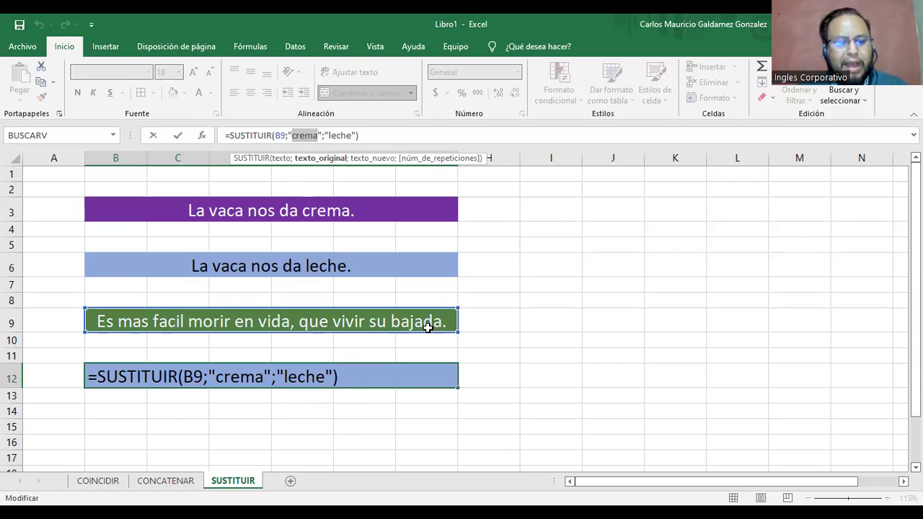
pyautogui.write('bajada')
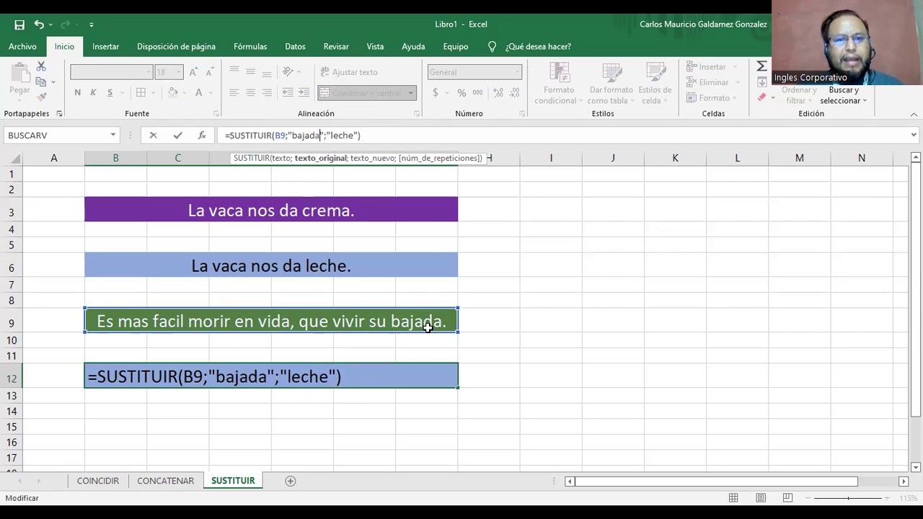
pyautogui.click(339, 136)
pyautogui.moveTo(330, 136); pyautogui.dragTo(354, 136)
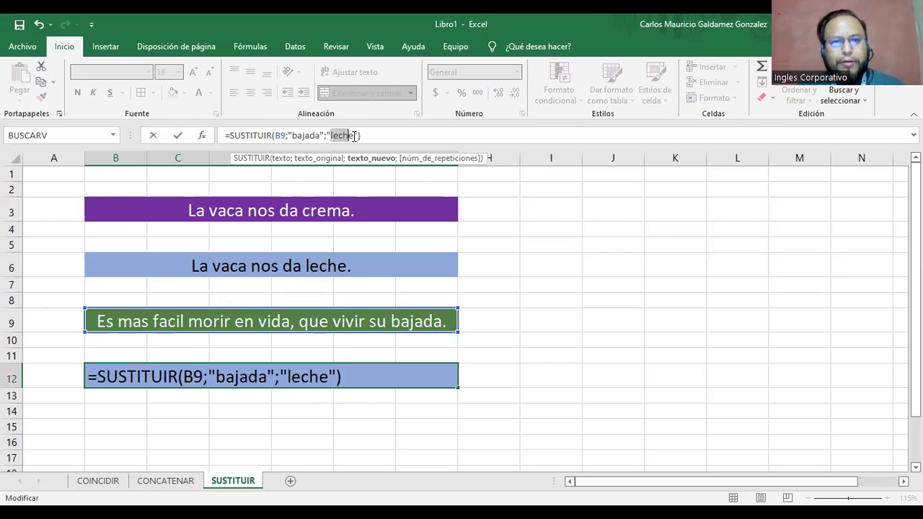
pyautogui.write('vida')
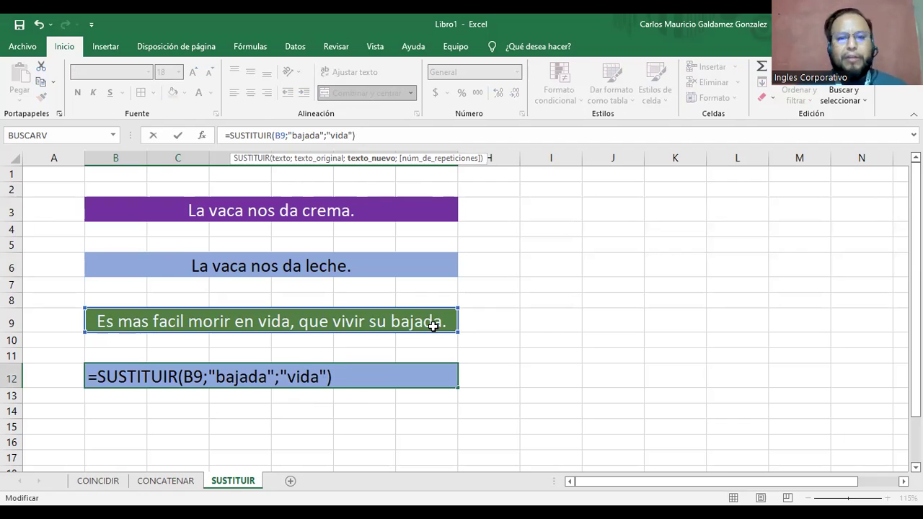
pyautogui.press('Return')
pyautogui.click(340, 375)
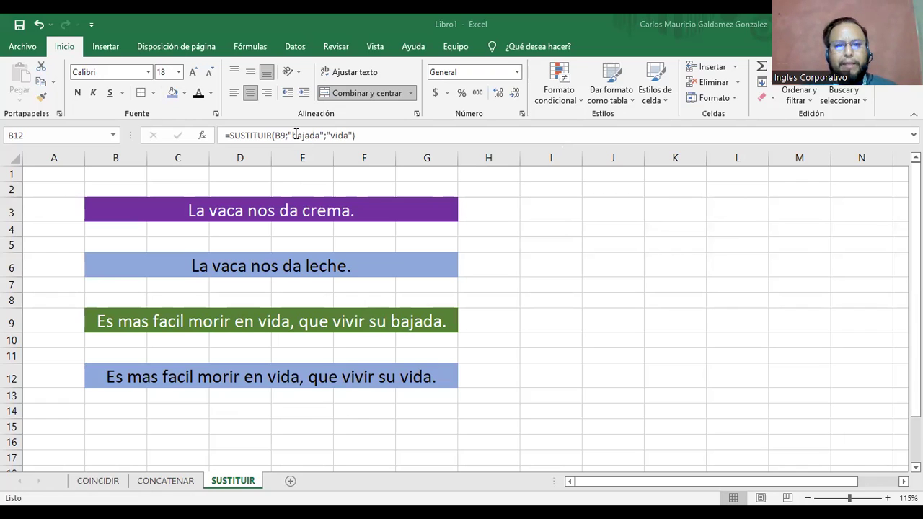
# Change B12's search text to uppercase, giving =SUSTITUIR(B9;"BAJADA";"vida"), and reopen the formula.
pyautogui.click(319, 135)
pyautogui.moveTo(316, 135); pyautogui.dragTo(293, 135)
pyautogui.write('a')
pyautogui.press('BackSpace')
pyautogui.write('BAJADA')
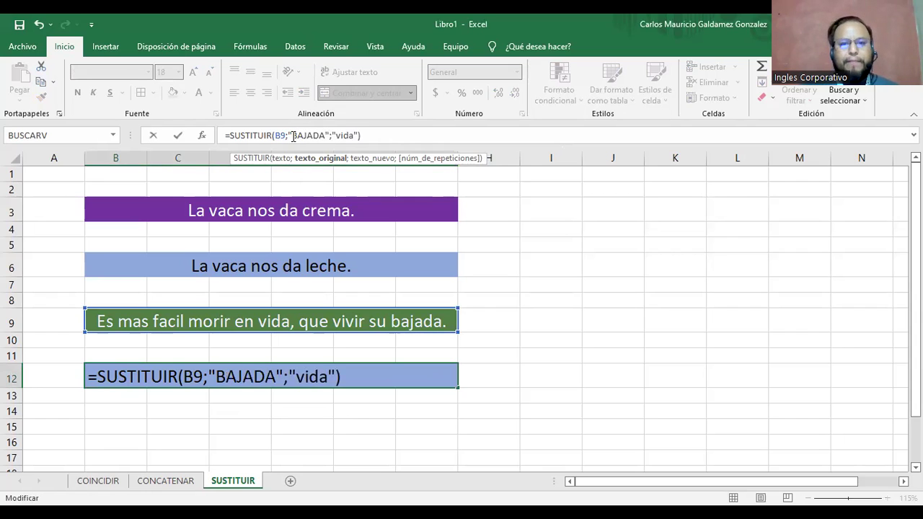
pyautogui.press('Return')
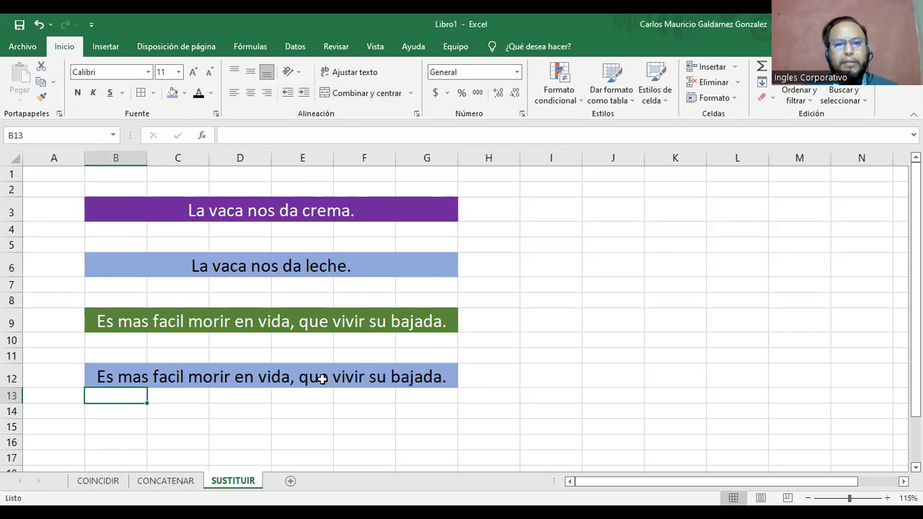
pyautogui.click(321, 379)
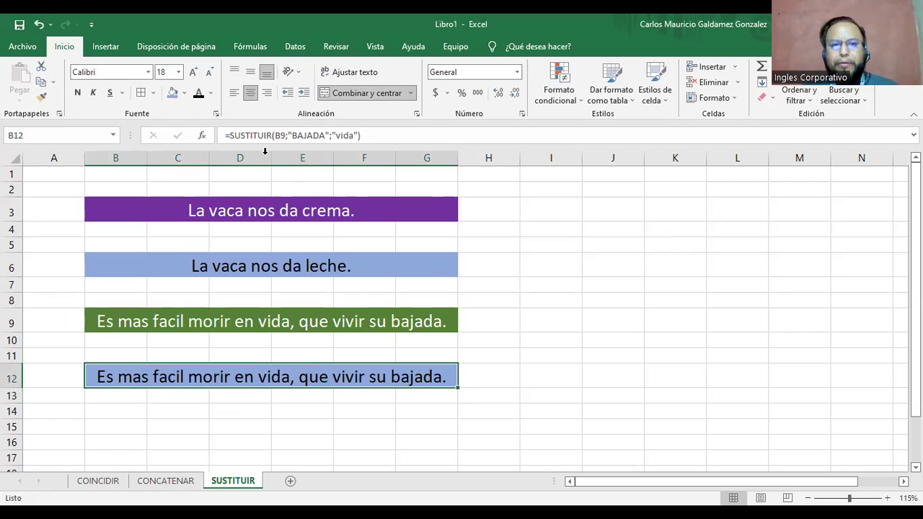
pyautogui.click(250, 134)
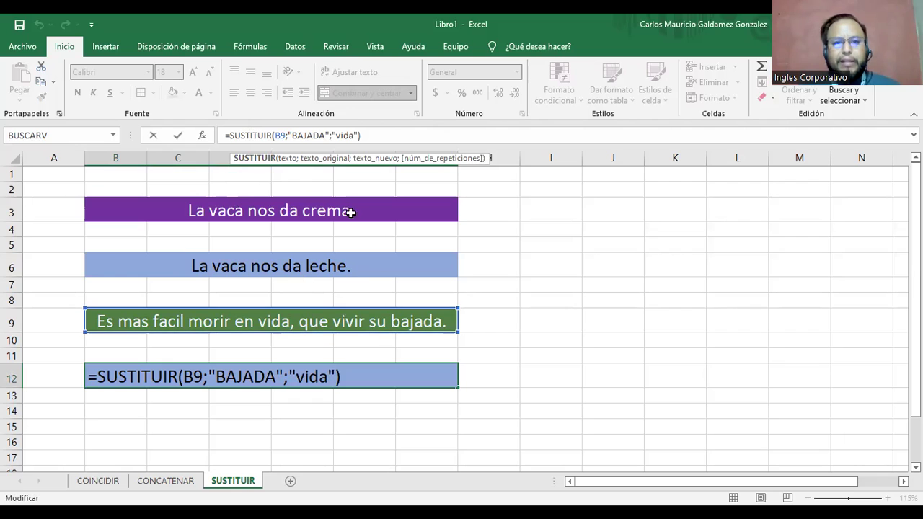
# Capitalise the word 'bajada' as 'BAJADA' in B9's sentence.
pyautogui.click(419, 324)
pyautogui.doubleClick(398, 136)
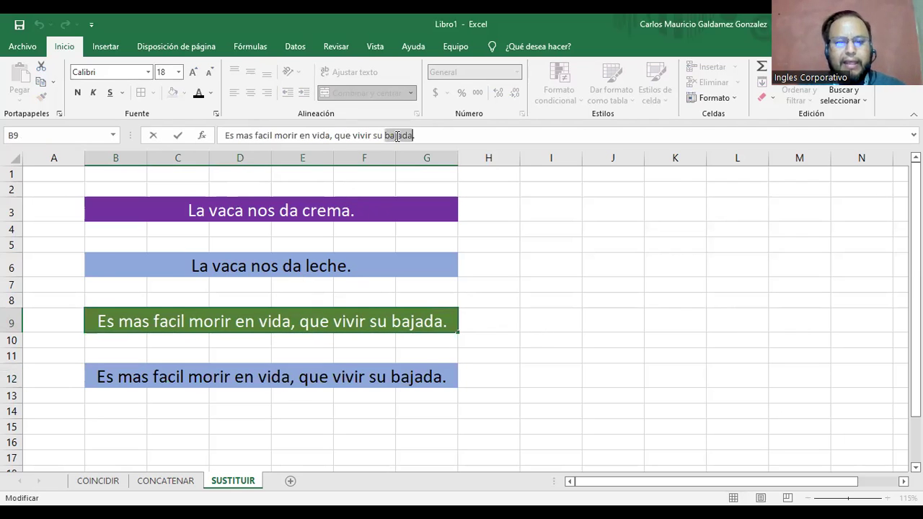
pyautogui.write('BAJADA')
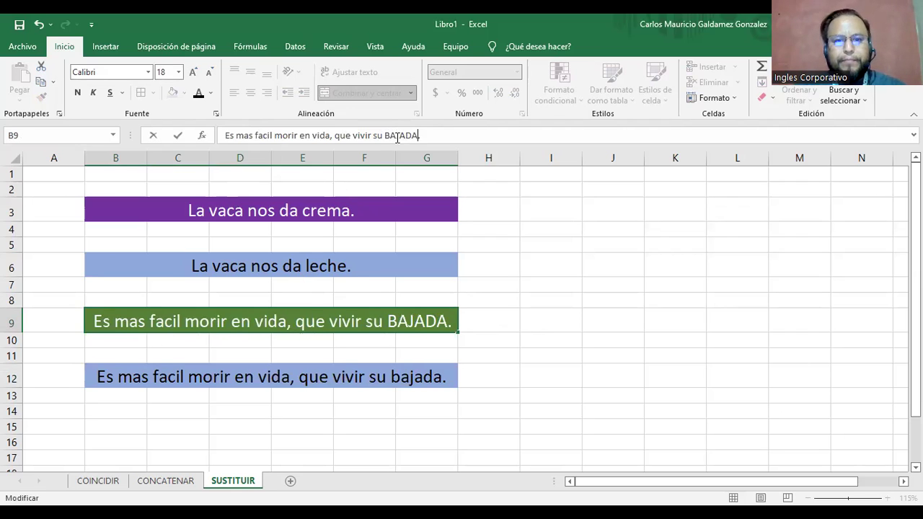
pyautogui.press('Return')
# Check that B12 now reads 'Es mas facil morir en vida, que vivir su vida.'.
pyautogui.click(259, 382)
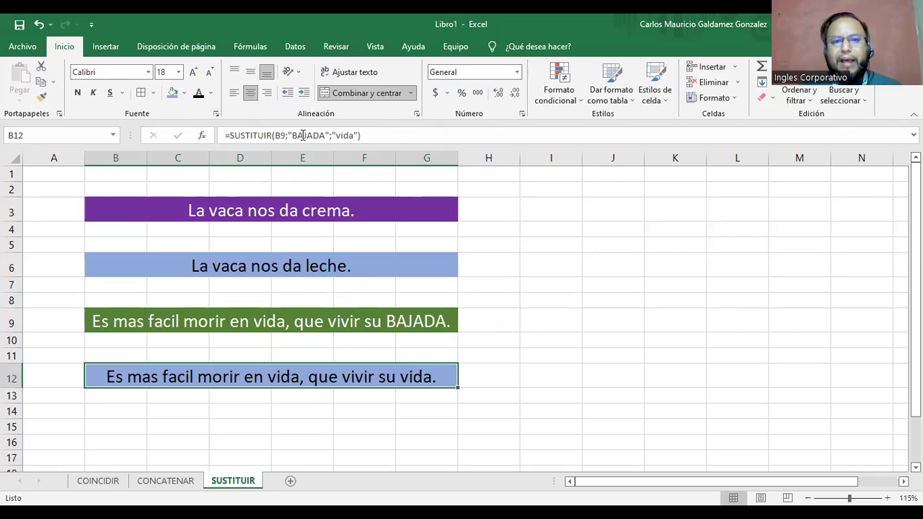
pyautogui.doubleClick(295, 375)
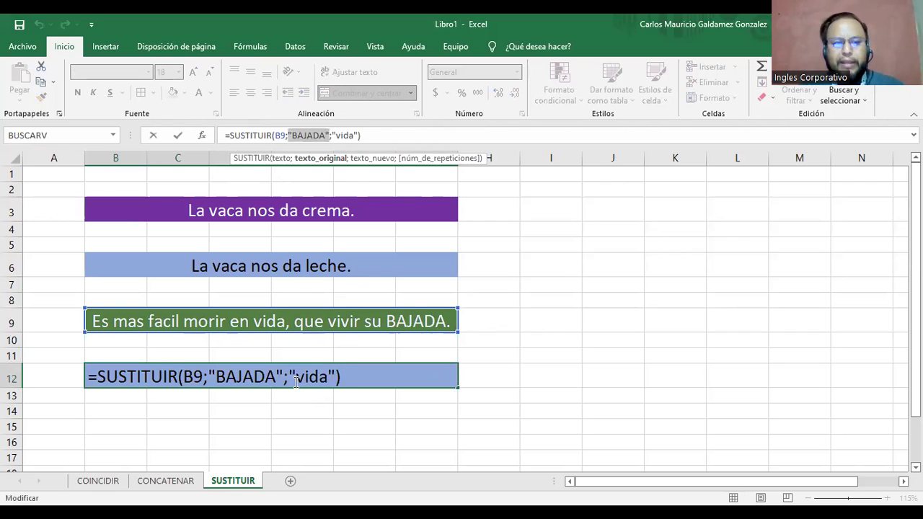
pyautogui.press('Escape')
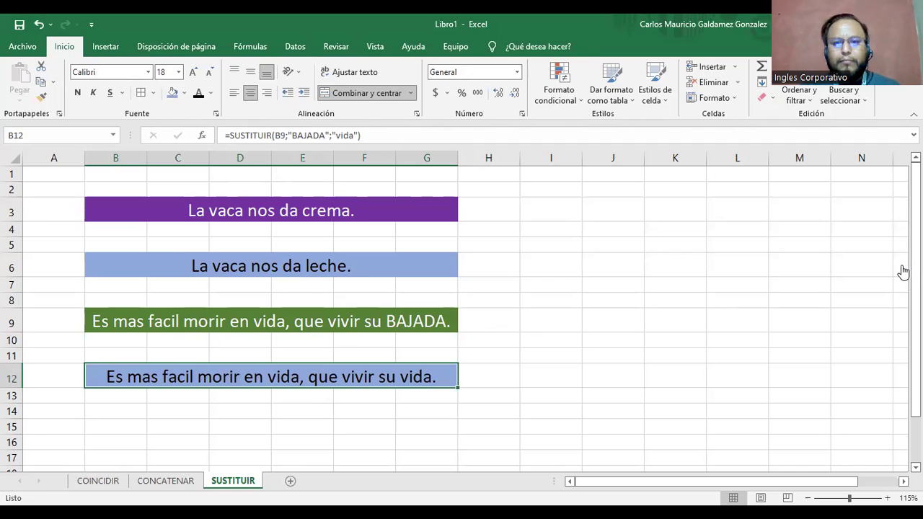
pyautogui.hotkey('alt', 'Tab')
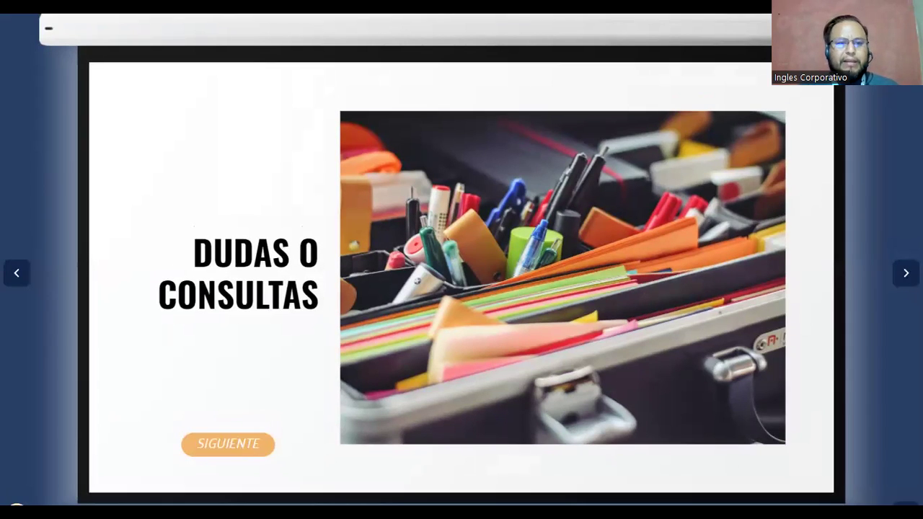
# Switch from the presentation back to the Funciones Independientes workbook.
pyautogui.hotkey('alt', 'Tab')
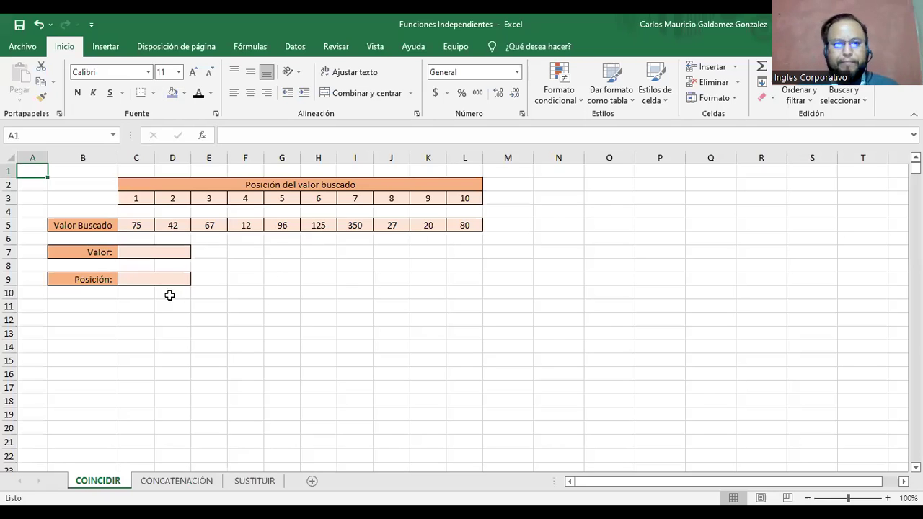
# Look over the COINCIDIR and CONCATENACIÓN sheets, then go to the SUSTITUIR exercise sheet.
pyautogui.click(169, 253)
pyautogui.click(145, 284)
pyautogui.click(72, 280)
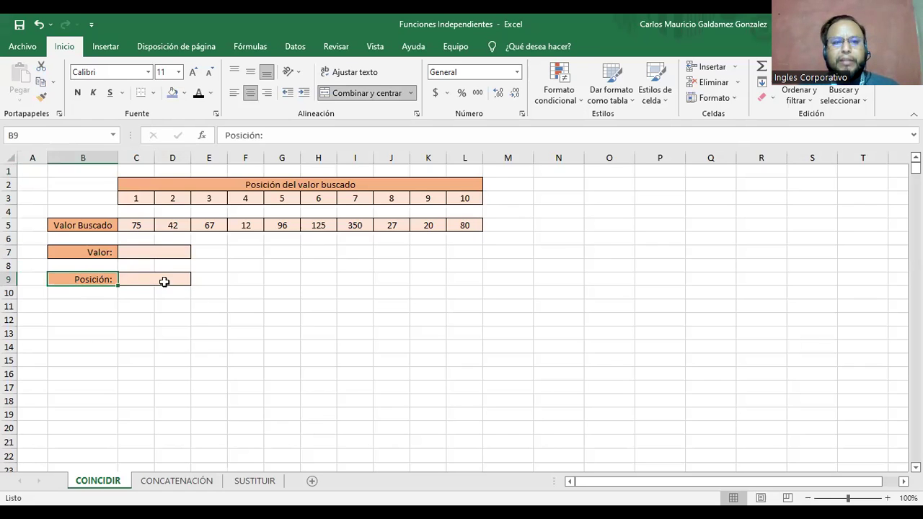
pyautogui.click(176, 481)
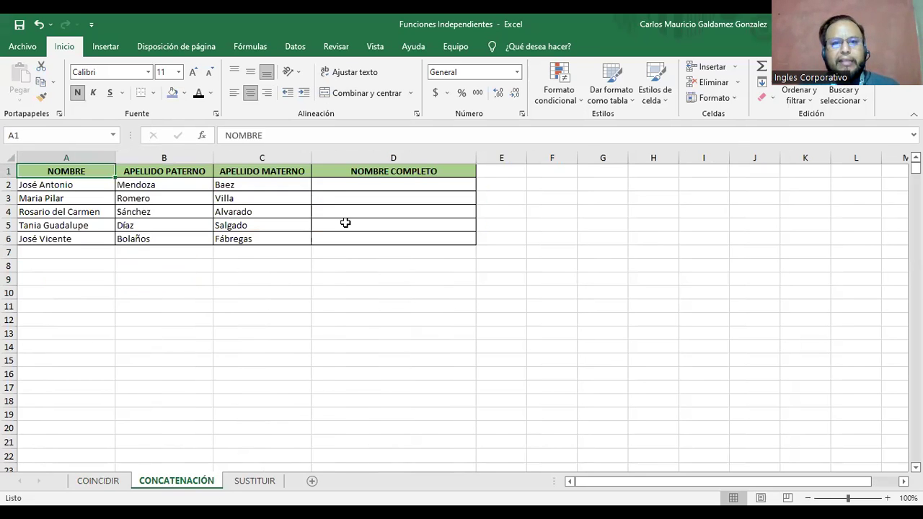
pyautogui.moveTo(339, 185); pyautogui.dragTo(351, 241)
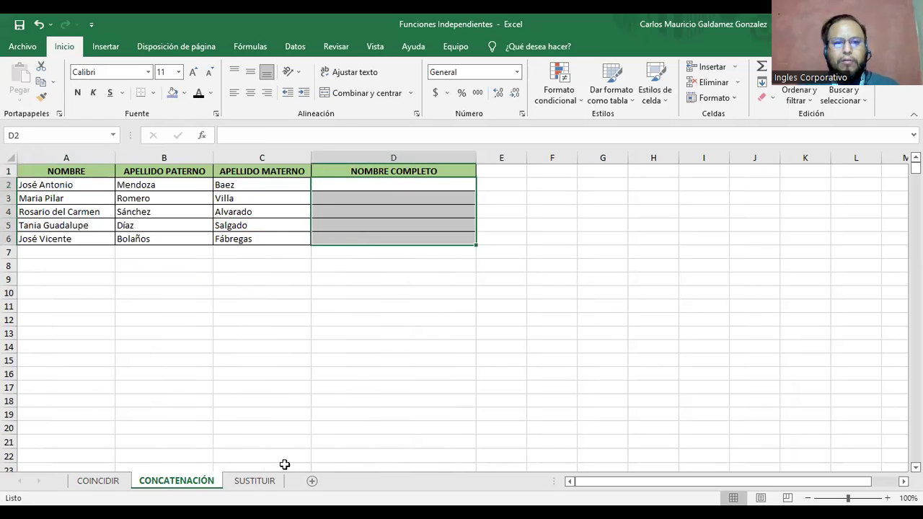
pyautogui.click(254, 481)
pyautogui.scroll(-1, 239, 310)
pyautogui.scroll(1, 239, 311)
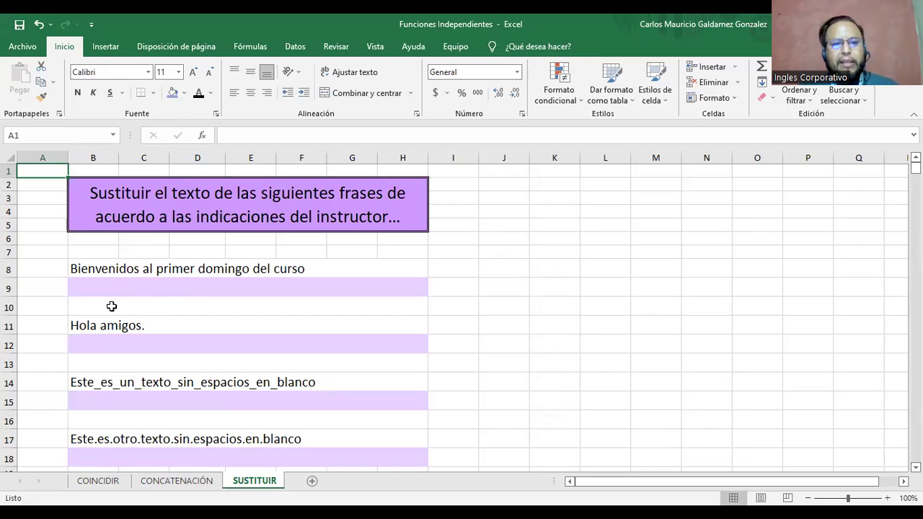
# Enter the hints Sabado in I8, compañeros in I11, and " " in I14 and I17.
pyautogui.click(92, 289)
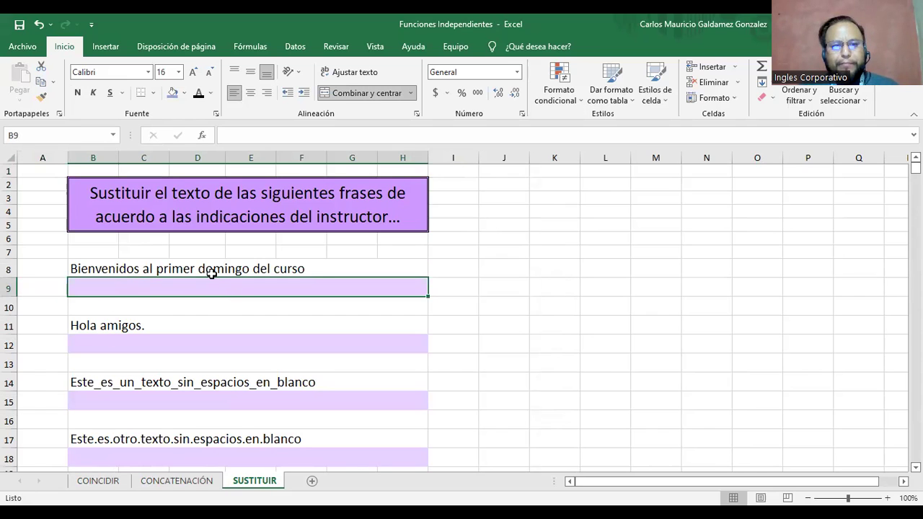
pyautogui.click(460, 267)
pyautogui.write('Sabado')
pyautogui.press('Return')
pyautogui.press('Return')
pyautogui.press('Return')
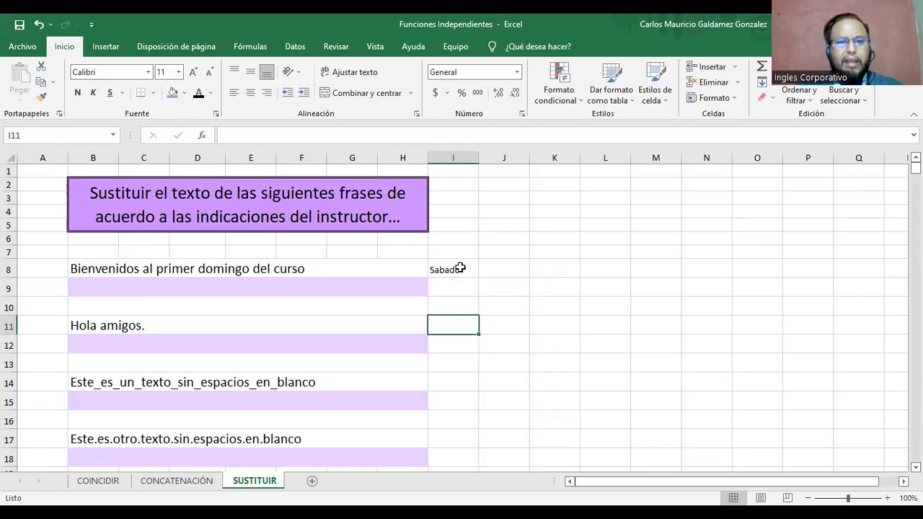
pyautogui.write('compañeros')
pyautogui.press('Return')
pyautogui.press('Return')
pyautogui.press('Return')
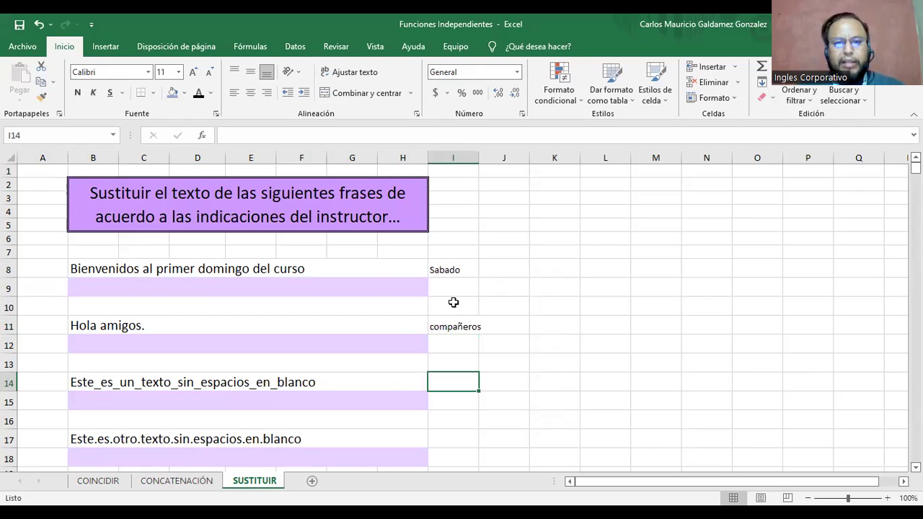
pyautogui.write('" "')
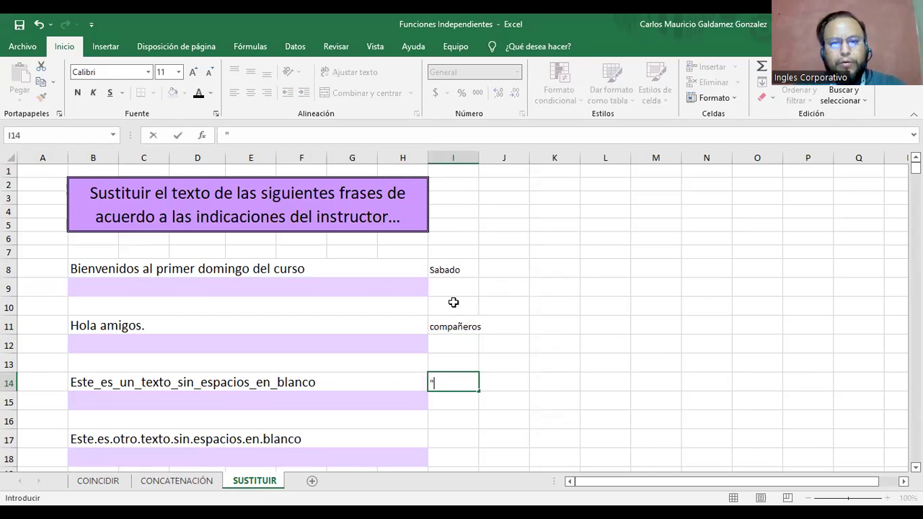
pyautogui.press('Return')
pyautogui.press('Return')
pyautogui.press('Return')
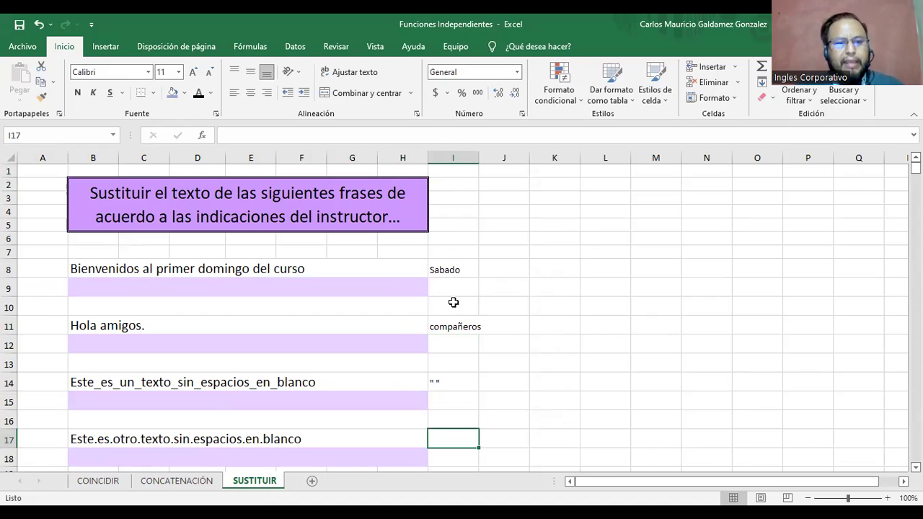
pyautogui.write('" "')
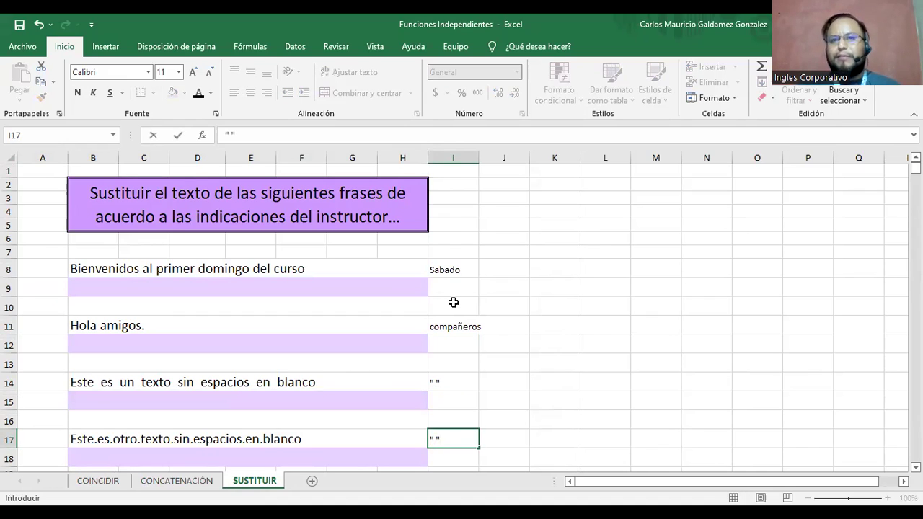
pyautogui.press('Return')
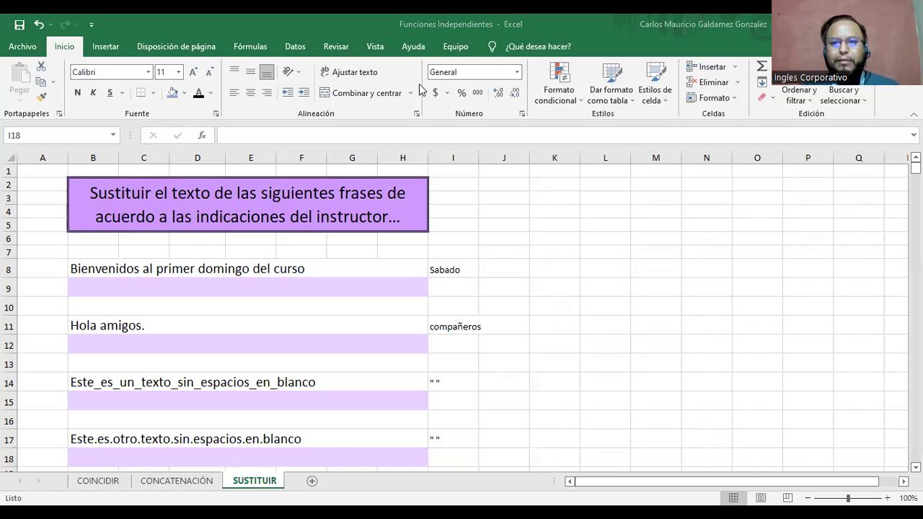
# Advance the presentation to the Finalicemos con Mentimeter slide and highlight its menti.com link.
pyautogui.hotkey('alt', 'Tab')
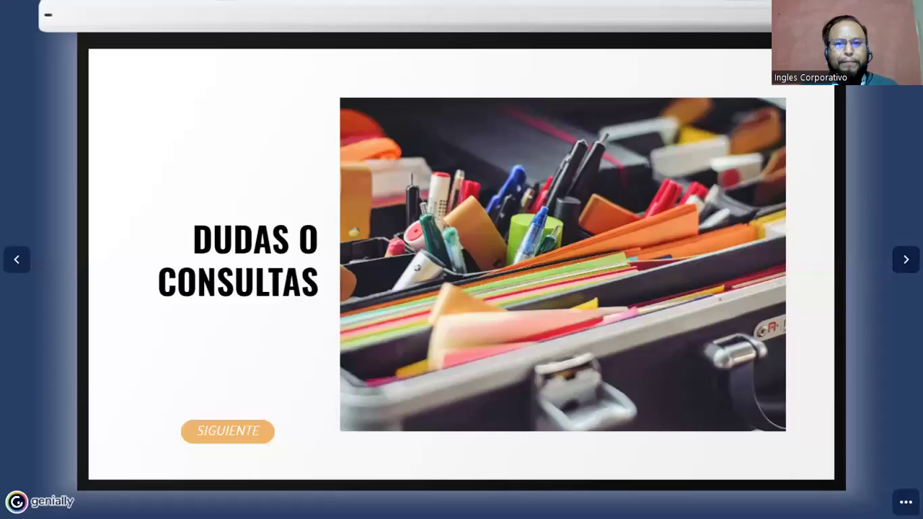
pyautogui.press('Right')
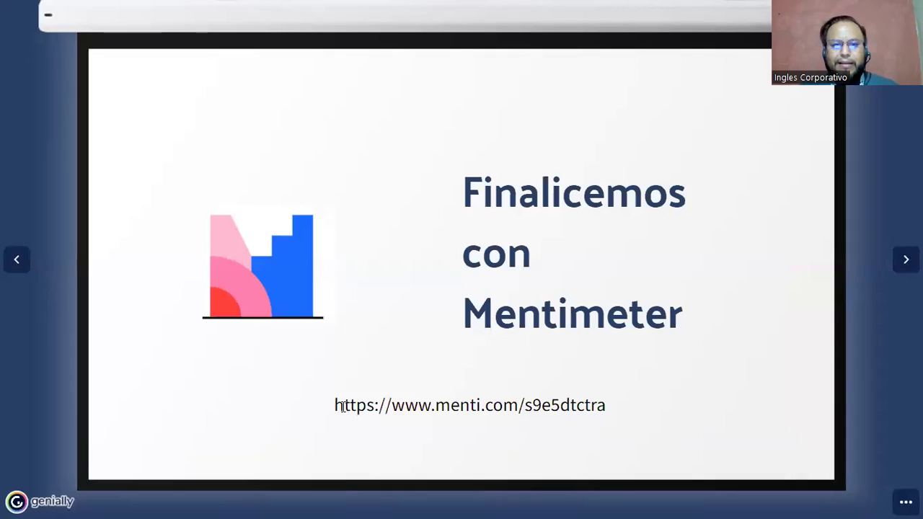
pyautogui.moveTo(334, 405); pyautogui.dragTo(614, 412)
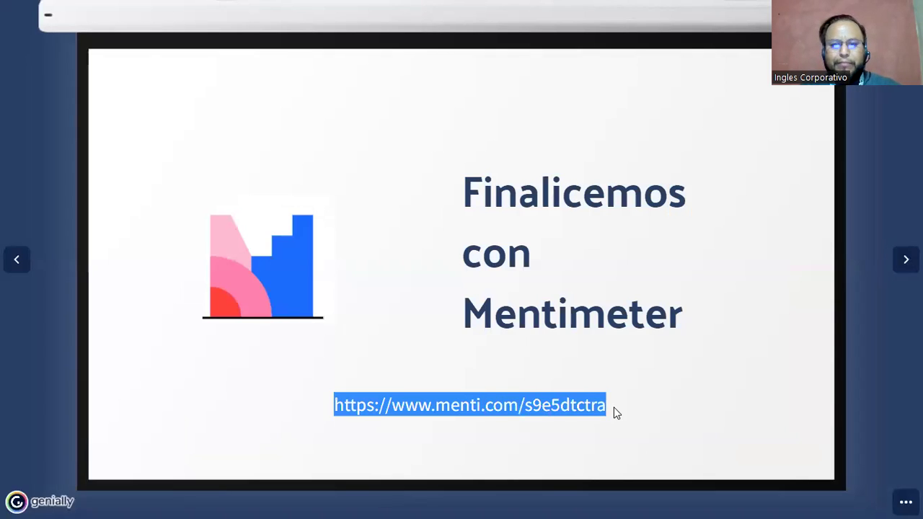